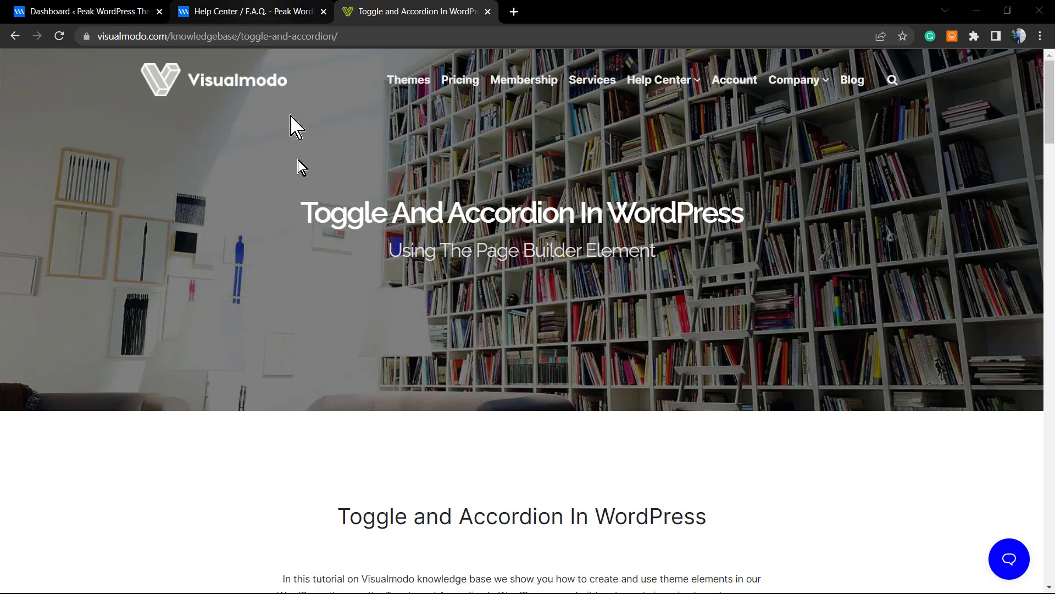
# - Bring the Help Center / F.A.Q. demo page forward and highlight its hero title
pyautogui.hotkey('ctrl', 'shift', 'Tab')
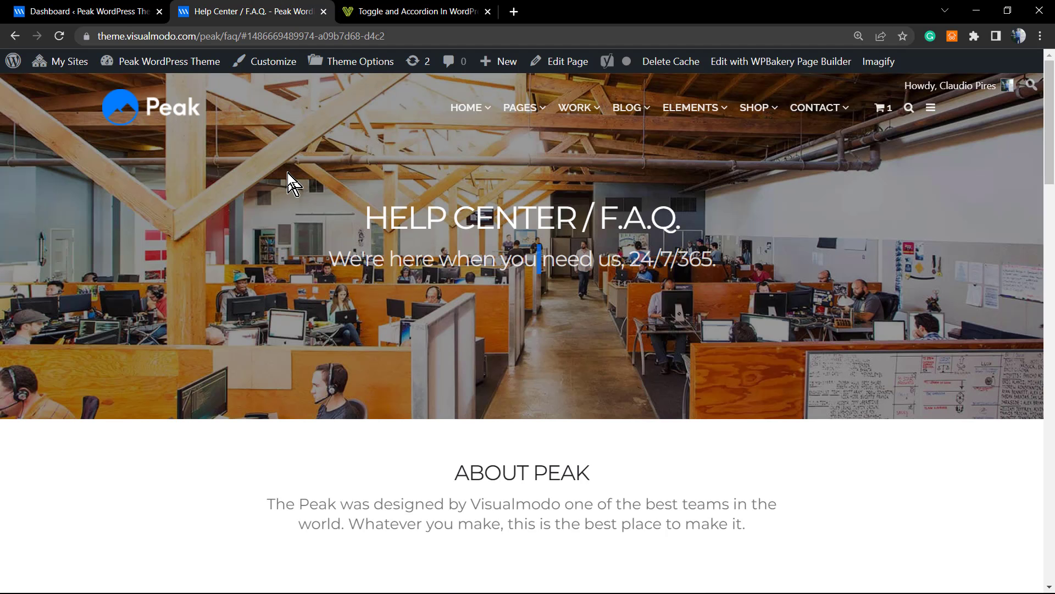
pyautogui.scroll(-6, 312, 211)
pyautogui.scroll(2, 351, 237)
pyautogui.scroll(4, 392, 275)
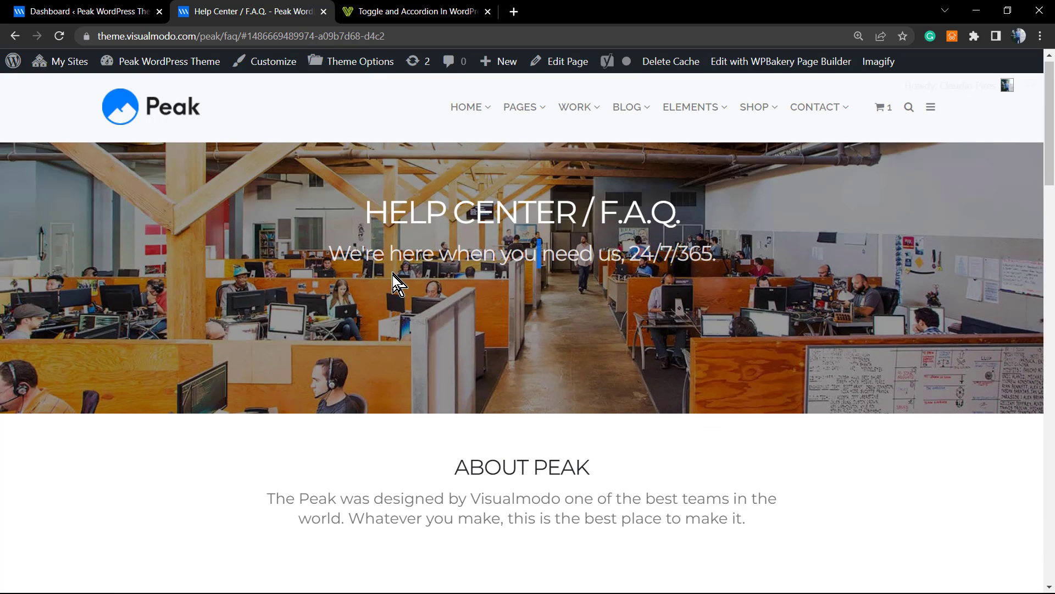
pyautogui.moveTo(364, 217); pyautogui.dragTo(591, 221)
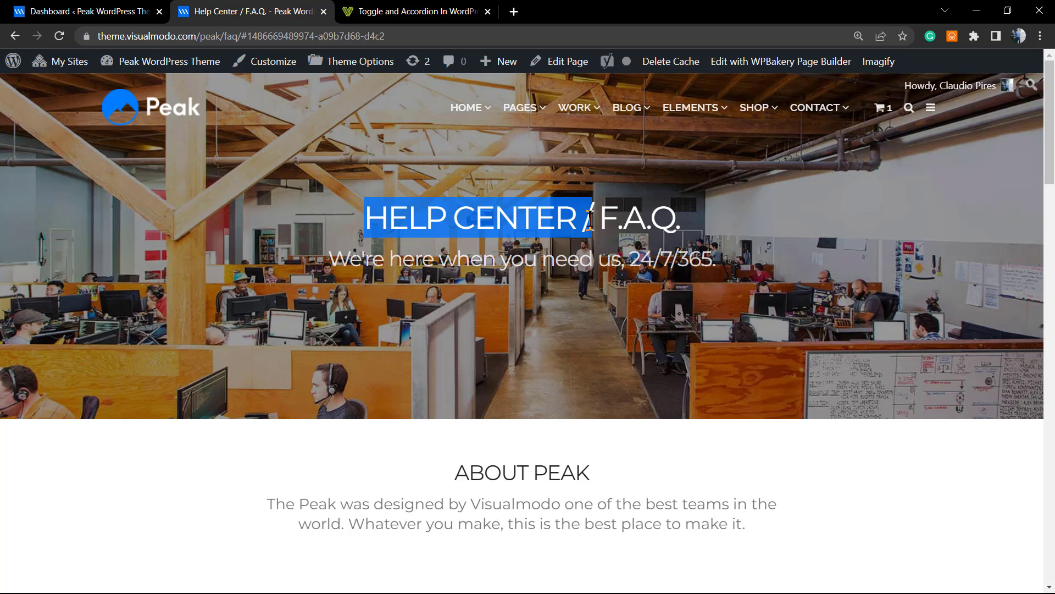
pyautogui.scroll(-5, 544, 237)
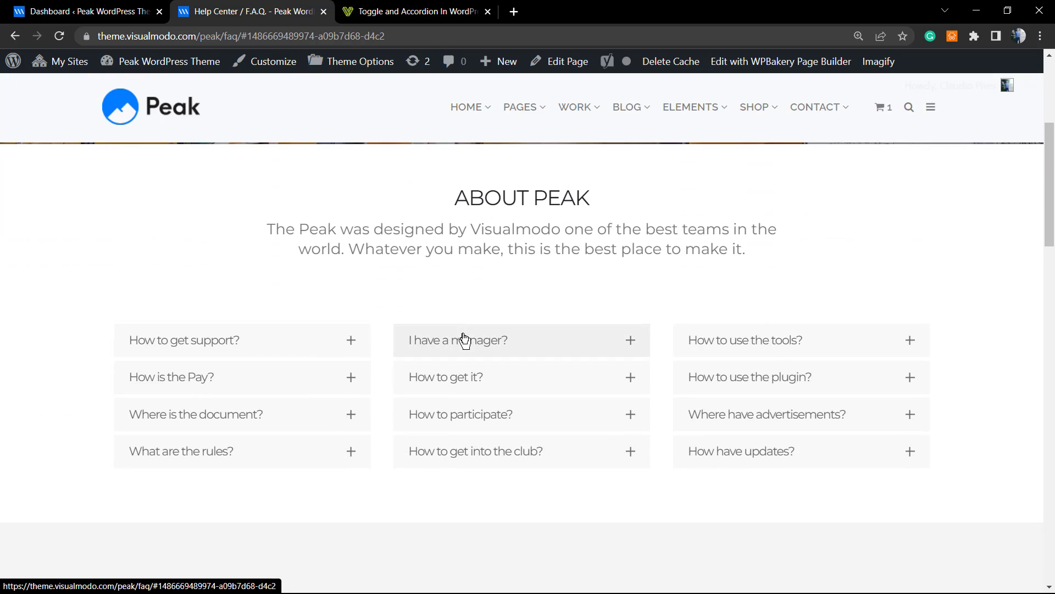
# - Expand and collapse the 'I have a manager?' FAQ toggle several times
pyautogui.click(463, 336)
pyautogui.click(481, 341)
pyautogui.click(560, 345)
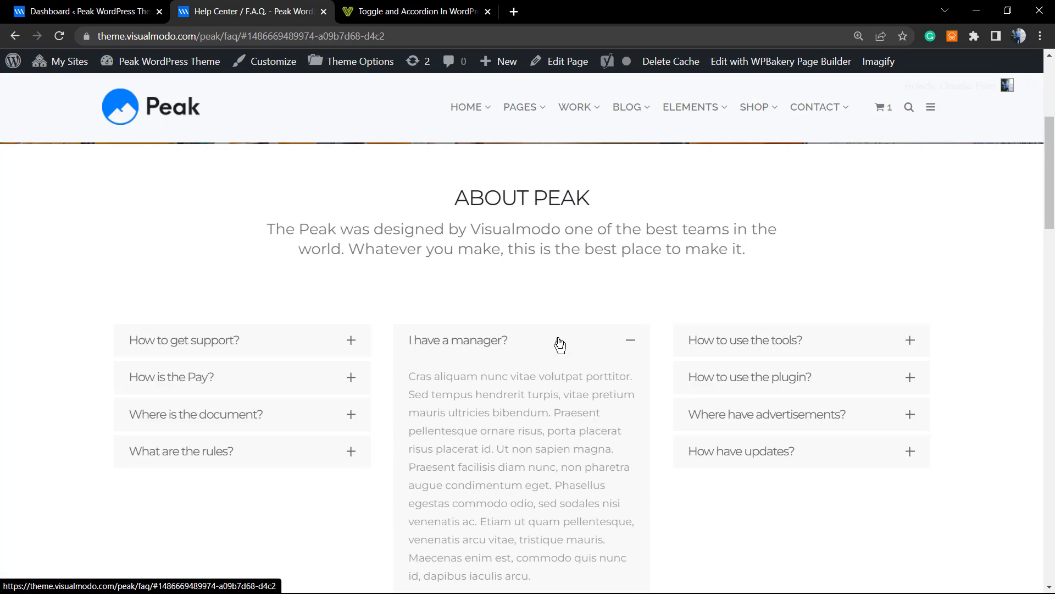
pyautogui.click(559, 345)
pyautogui.click(559, 345)
# - Select the manager answer paragraph, collapse the toggle again, and return to the top
pyautogui.scroll(-1, 541, 374)
pyautogui.tripleClick(535, 377)
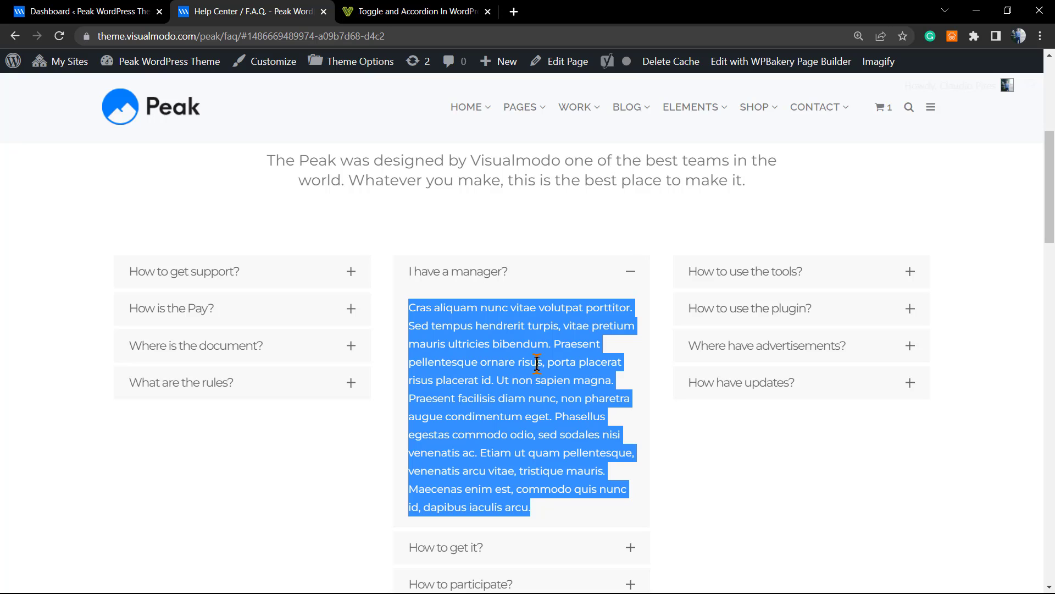
pyautogui.scroll(-2, 537, 361)
pyautogui.scroll(5, 537, 357)
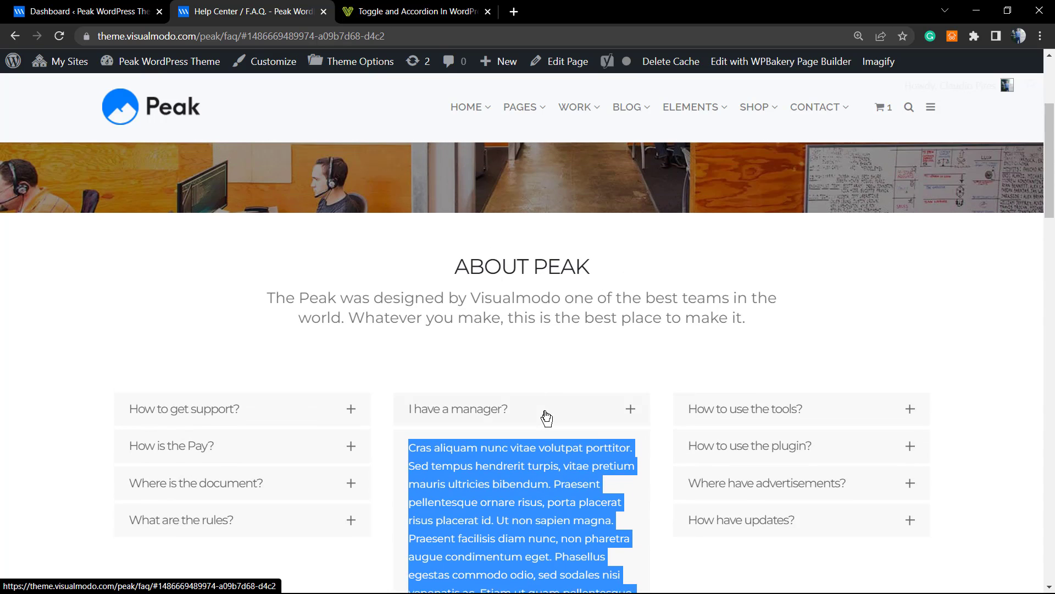
pyautogui.click(541, 405)
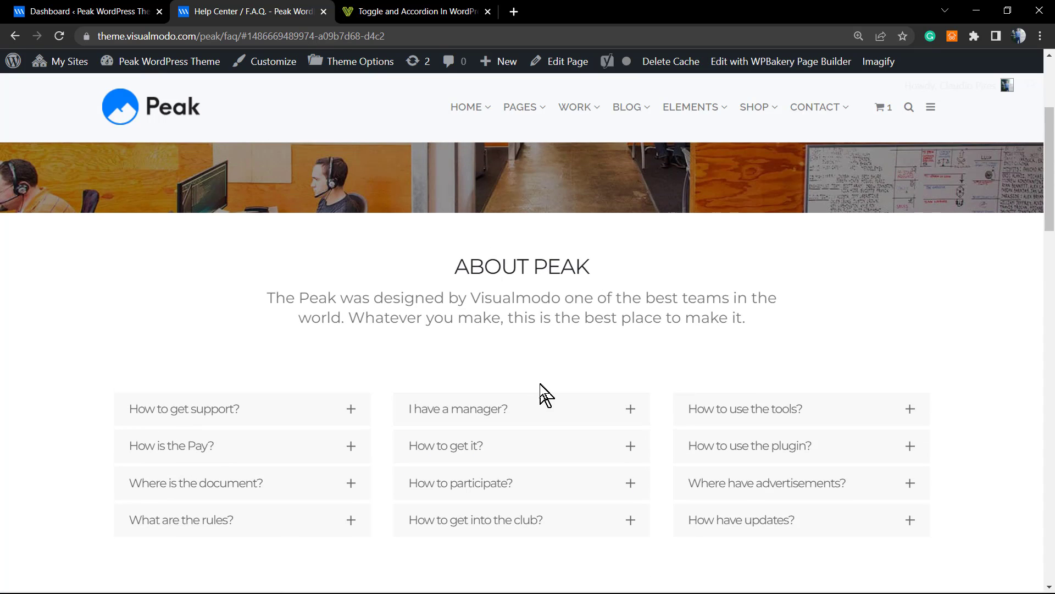
pyautogui.scroll(-3, 542, 390)
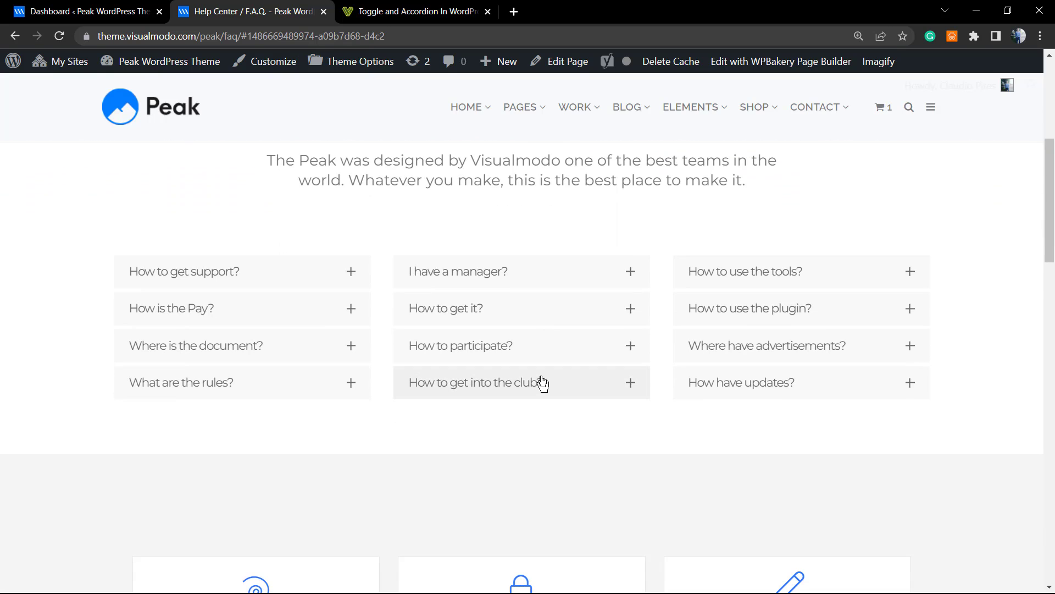
pyautogui.scroll(-1, 542, 383)
pyautogui.scroll(2, 539, 381)
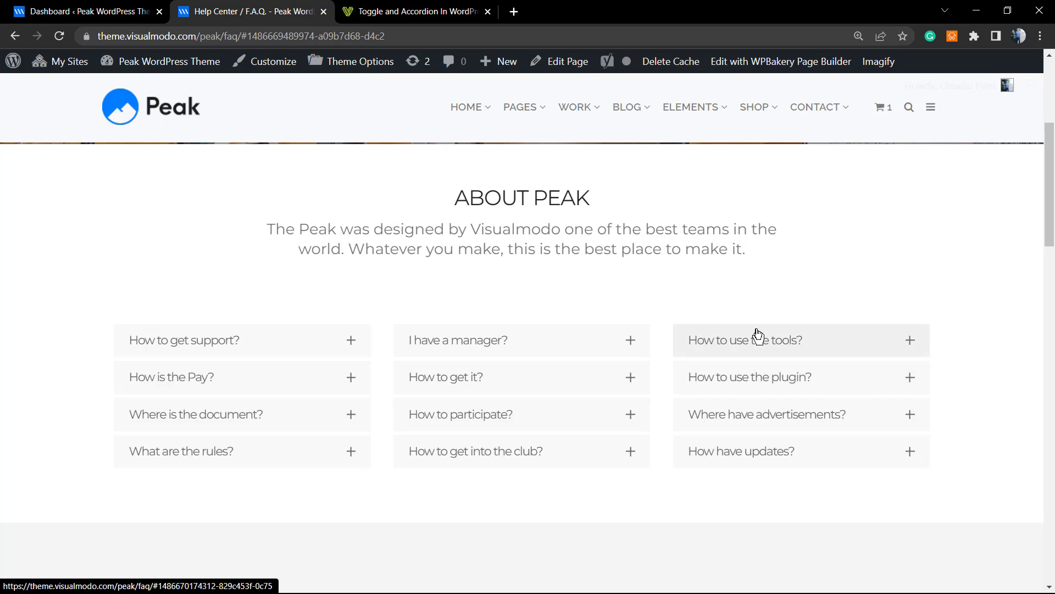
pyautogui.doubleClick(539, 342)
pyautogui.click(541, 345)
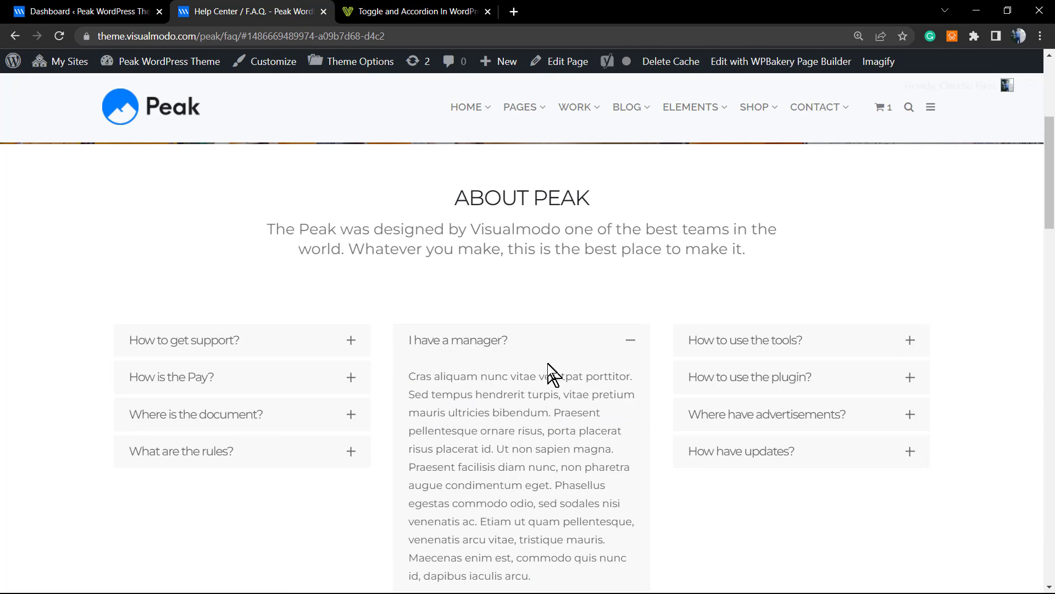
pyautogui.scroll(5, 547, 364)
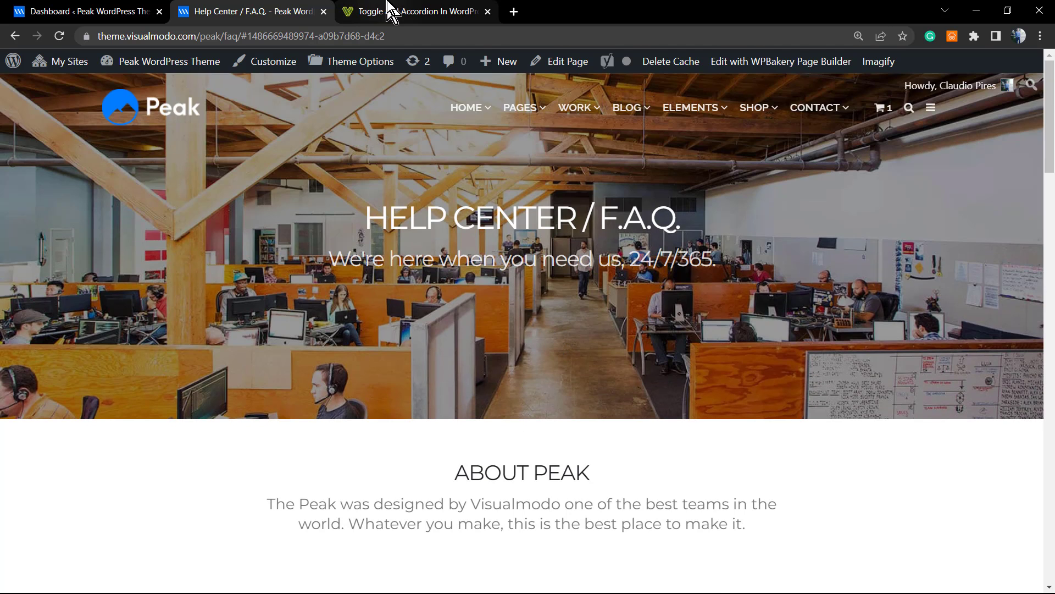
pyautogui.click(389, 10)
pyautogui.doubleClick(501, 217)
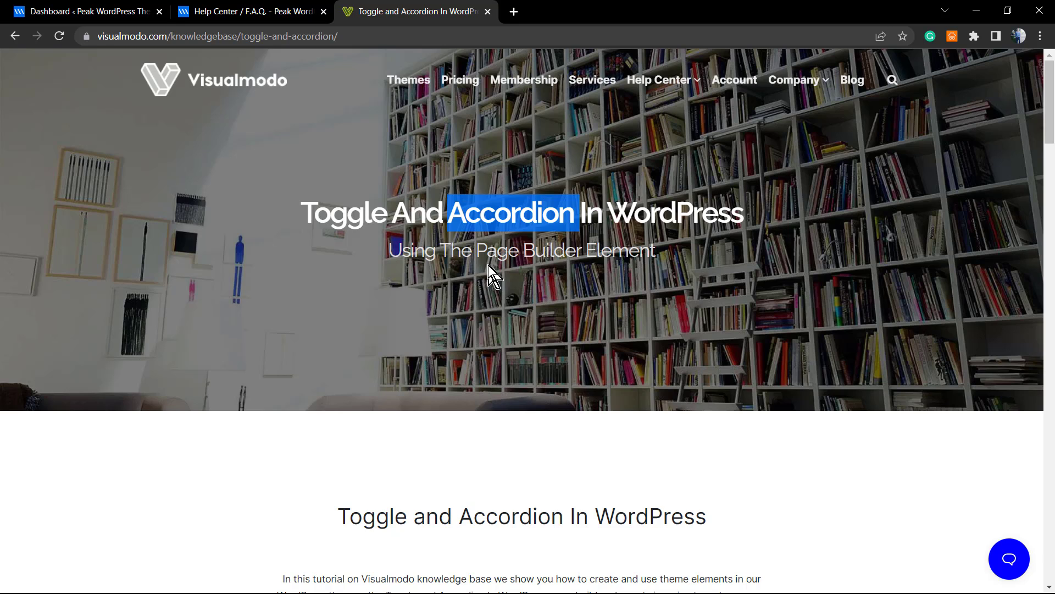
pyautogui.click(487, 269)
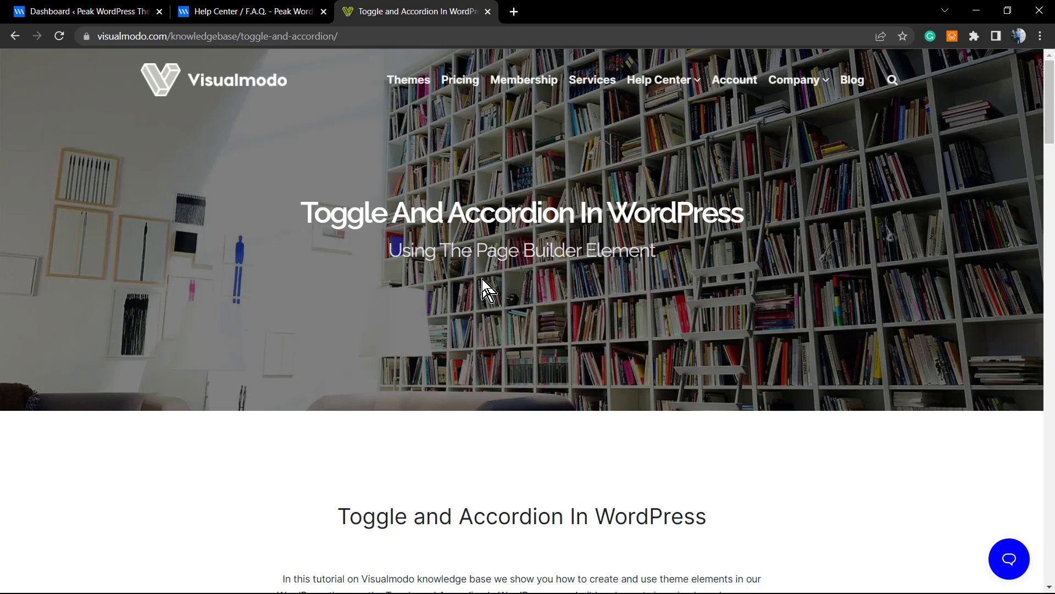
# - From the WordPress dashboard, create a new page and enable WPBakery Page Builder
pyautogui.click(232, 4)
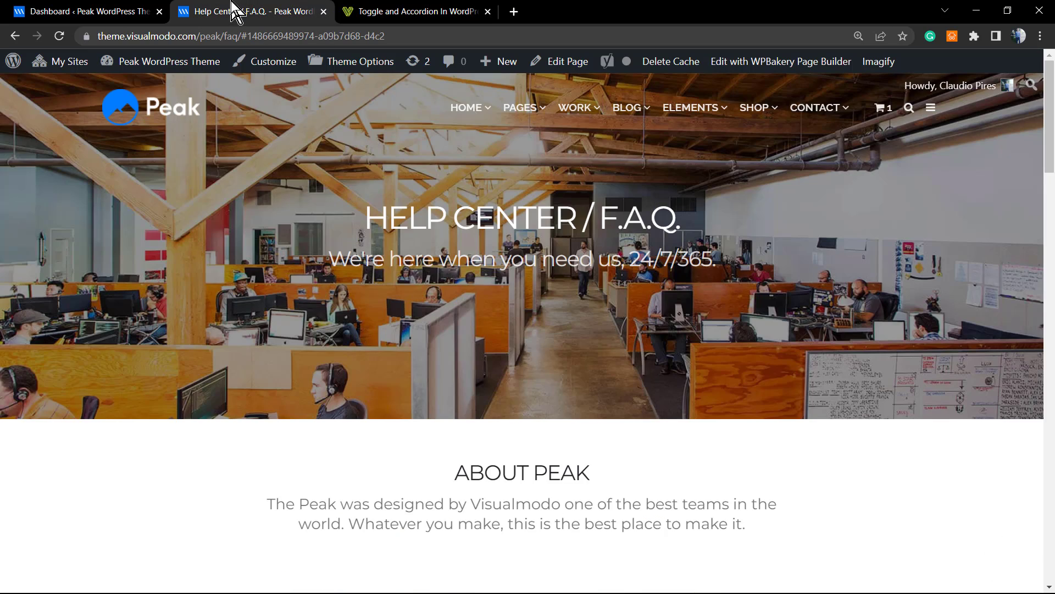
pyautogui.click(82, 11)
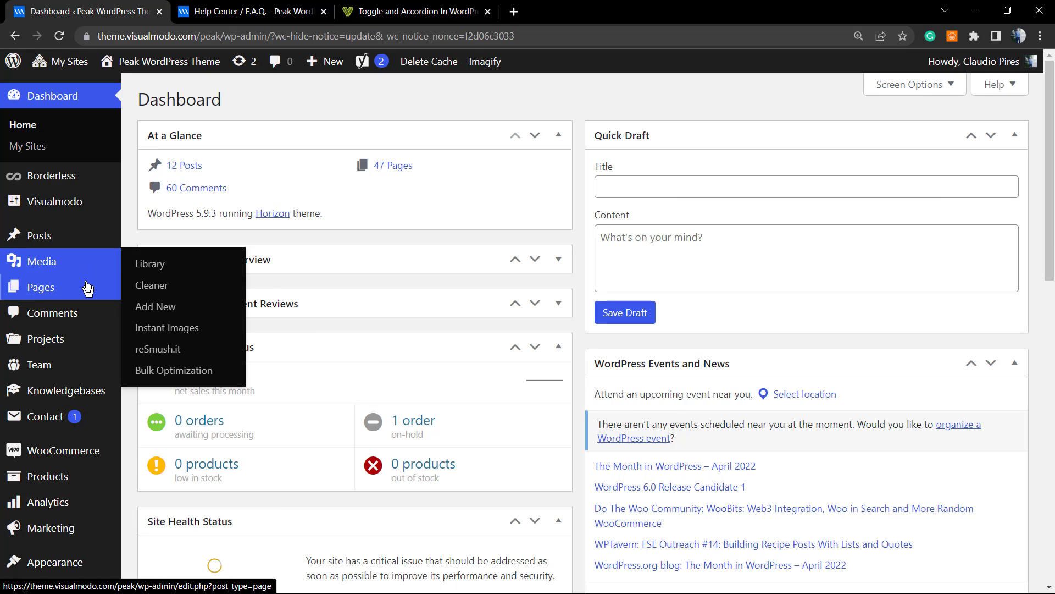
pyautogui.moveTo(87, 286)
pyautogui.click(175, 313)
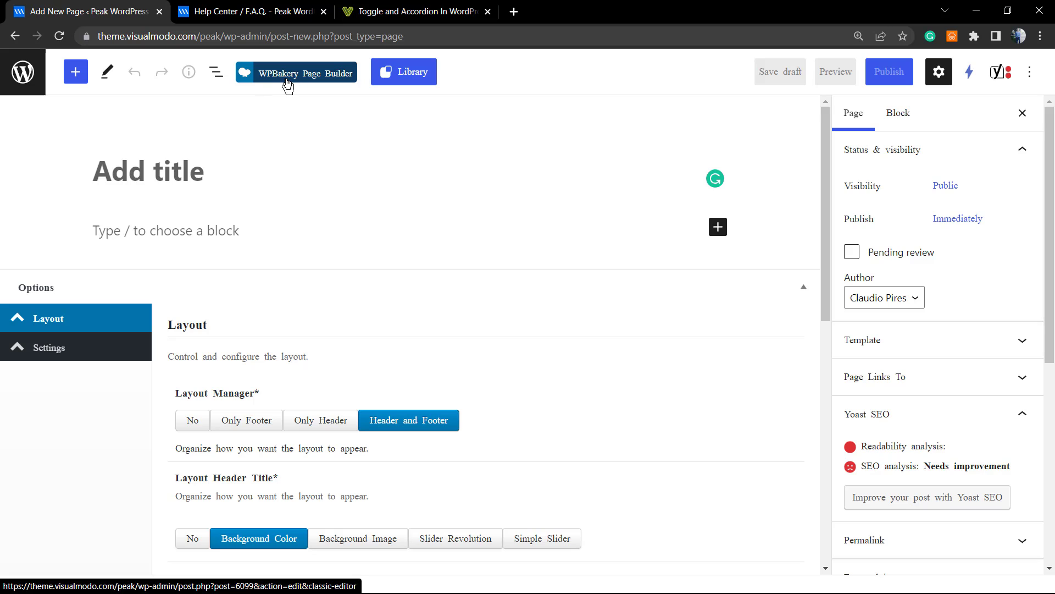
pyautogui.click(288, 82)
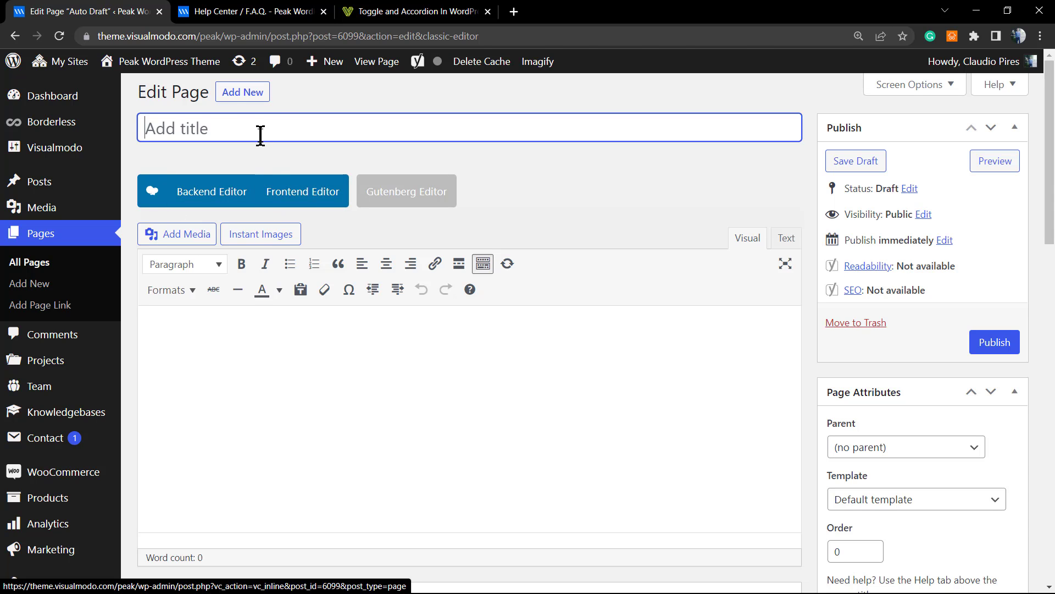
# - Copy the article title and paste it as the page title 'Toggle And Accordion In WordPress'
pyautogui.click(365, 11)
pyautogui.doubleClick(361, 217)
pyautogui.tripleClick(361, 217)
pyautogui.hotkey('ctrl', 'c')
pyautogui.click(144, 14)
pyautogui.hotkey('ctrl', 'v')
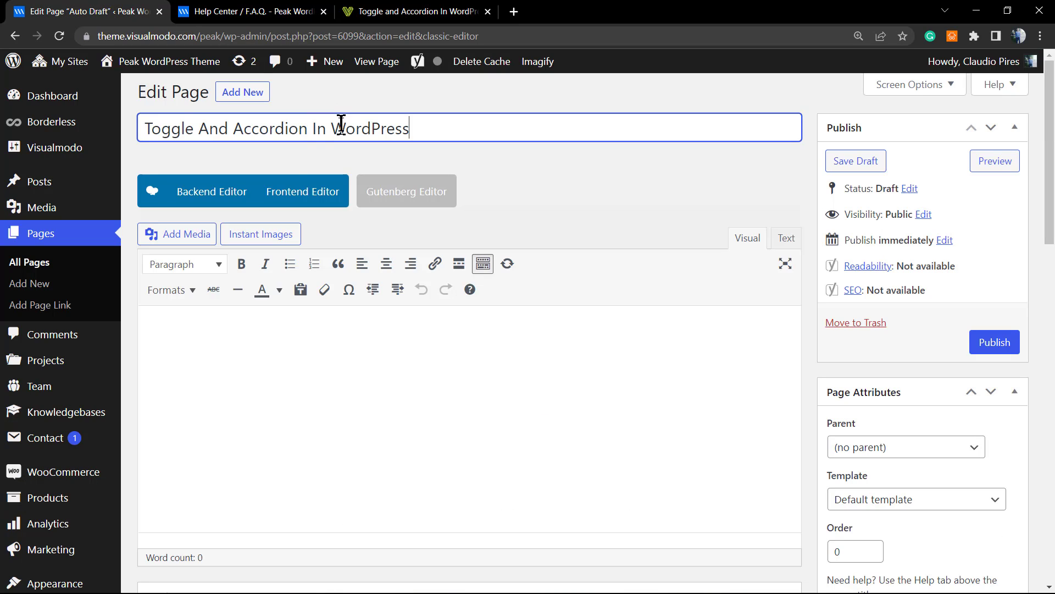
pyautogui.click(291, 165)
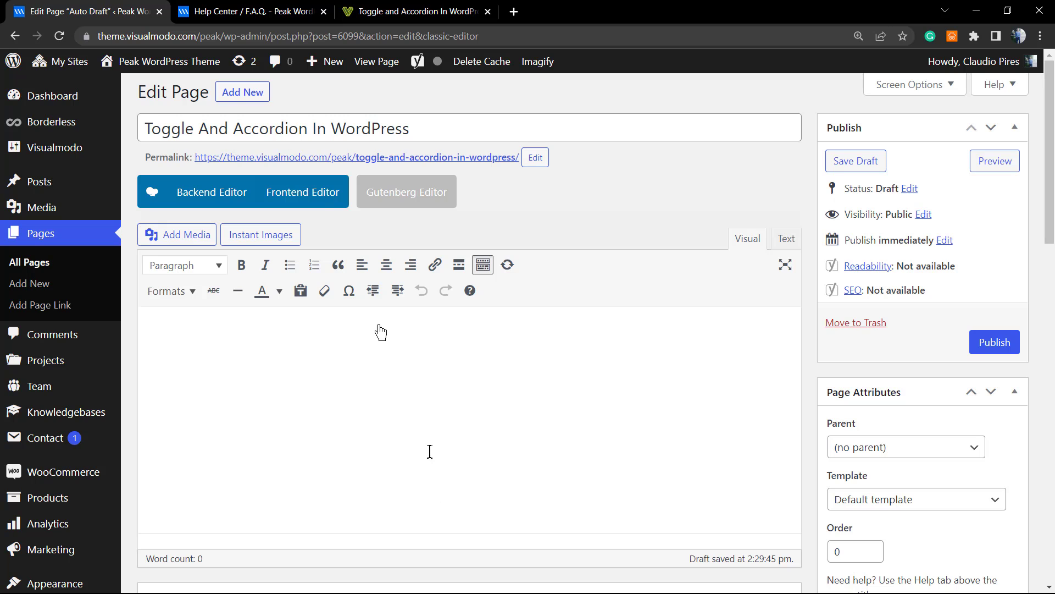
# - Switch the browser to full screen and open the content in WPBakery's Backend Editor
pyautogui.click(453, 497)
pyautogui.press('F11')
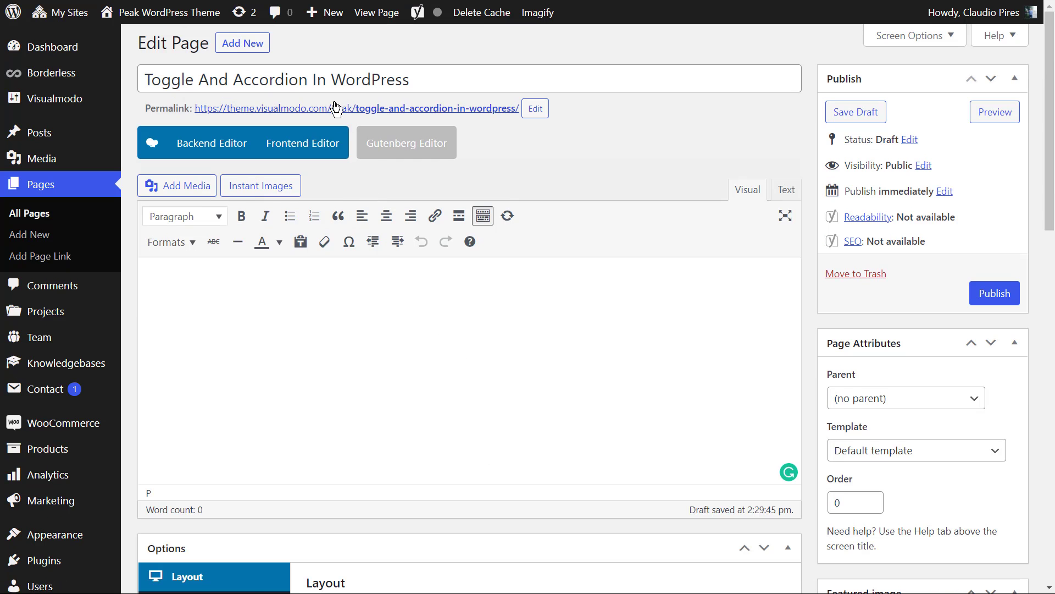
pyautogui.click(210, 146)
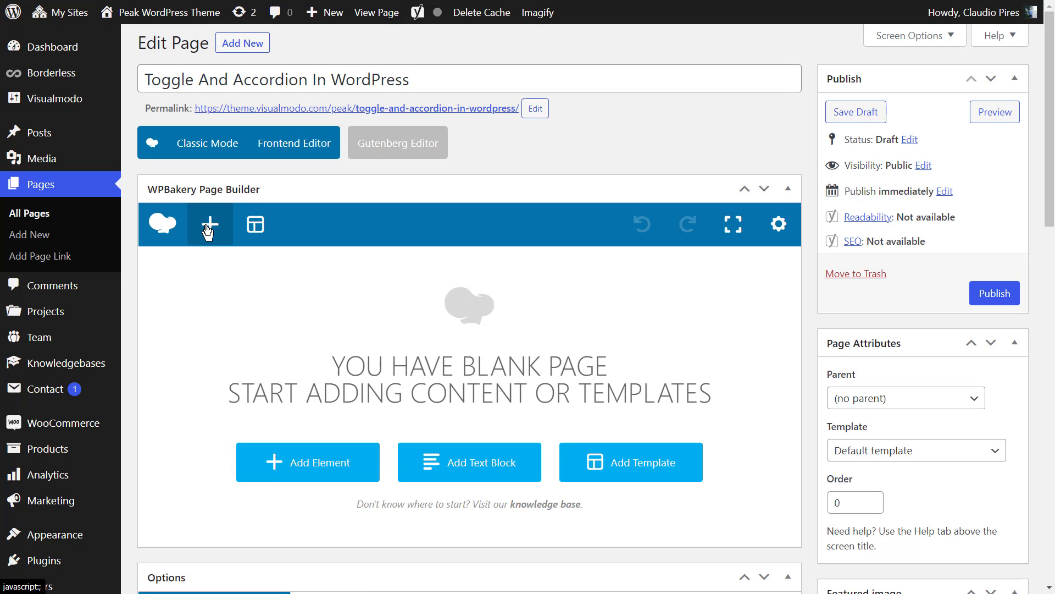
# - Search the element list for 'ac' and insert an Accordion element into the row
pyautogui.click(208, 231)
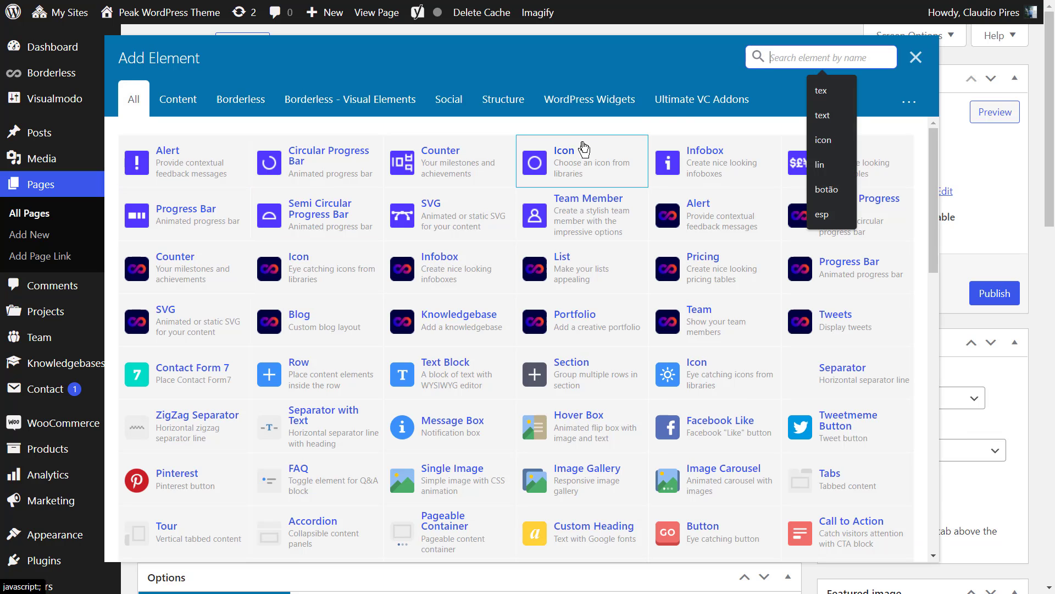
pyautogui.click(802, 59)
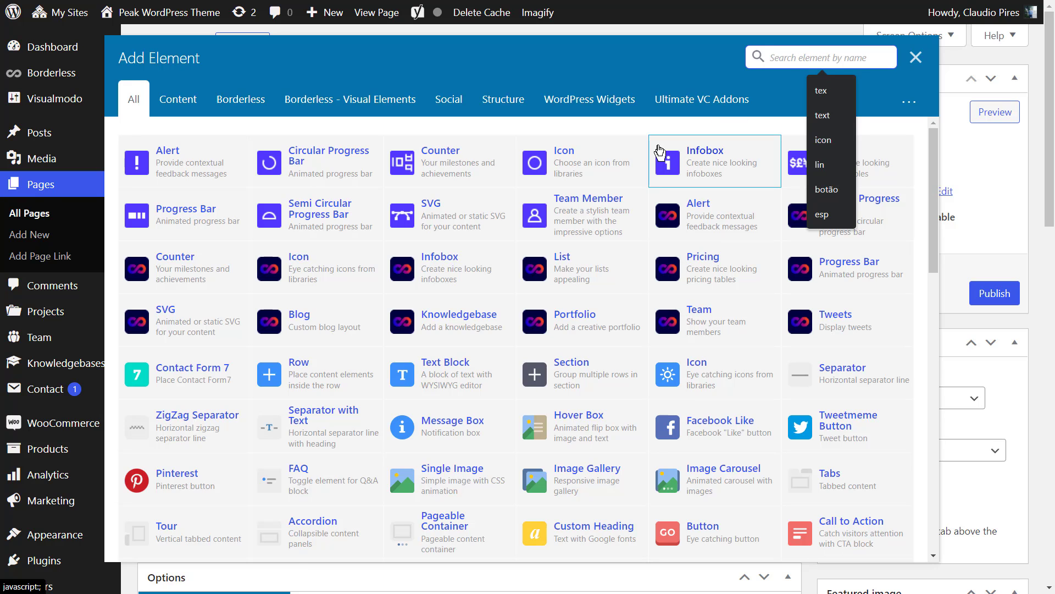
pyautogui.write('too')
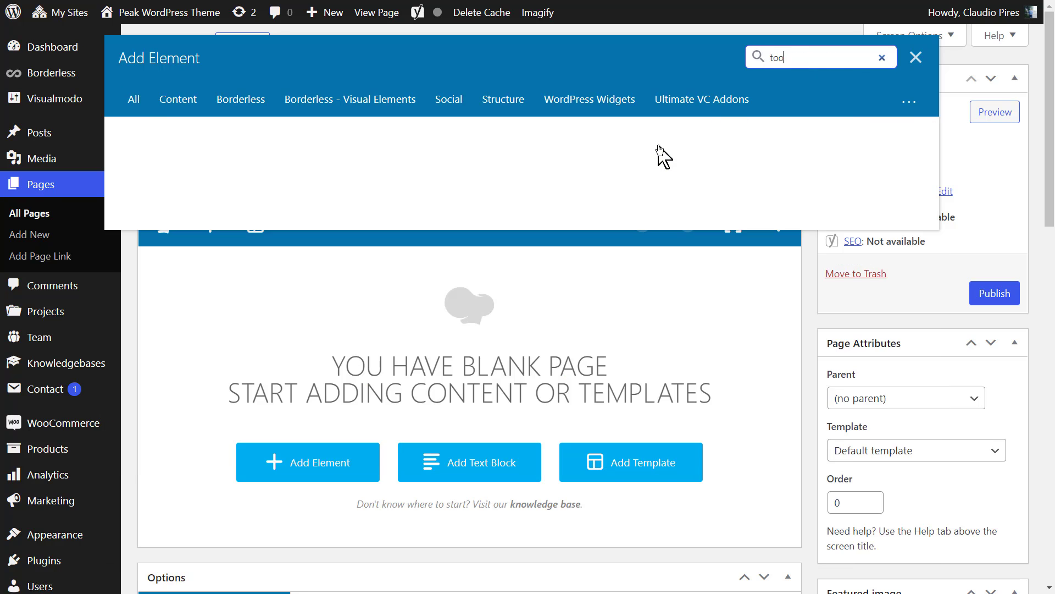
pyautogui.press('BackSpace')
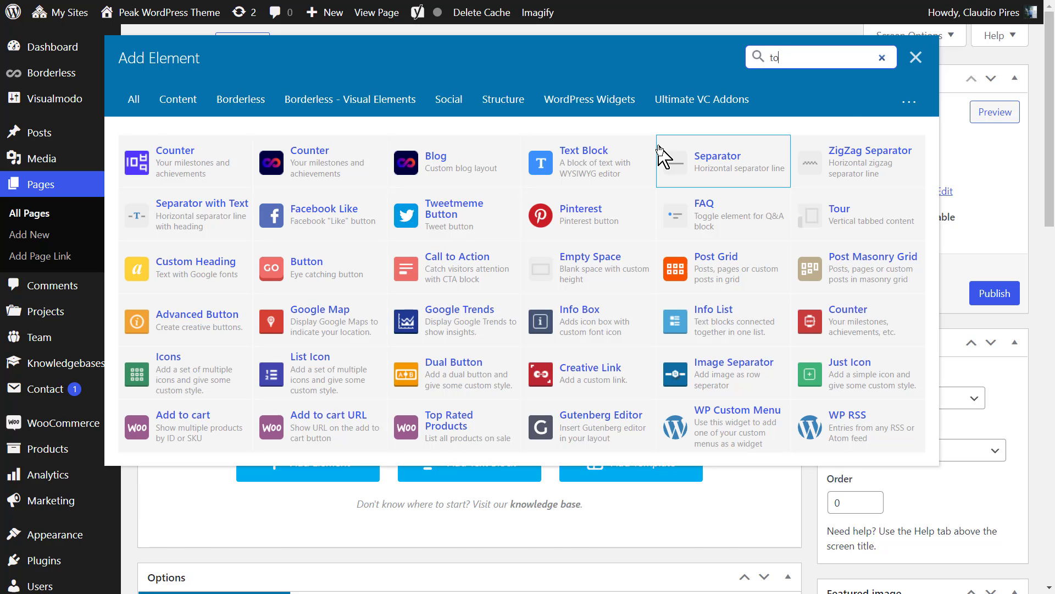
pyautogui.press('BackSpace')
pyautogui.press('BackSpace')
pyautogui.write('acc')
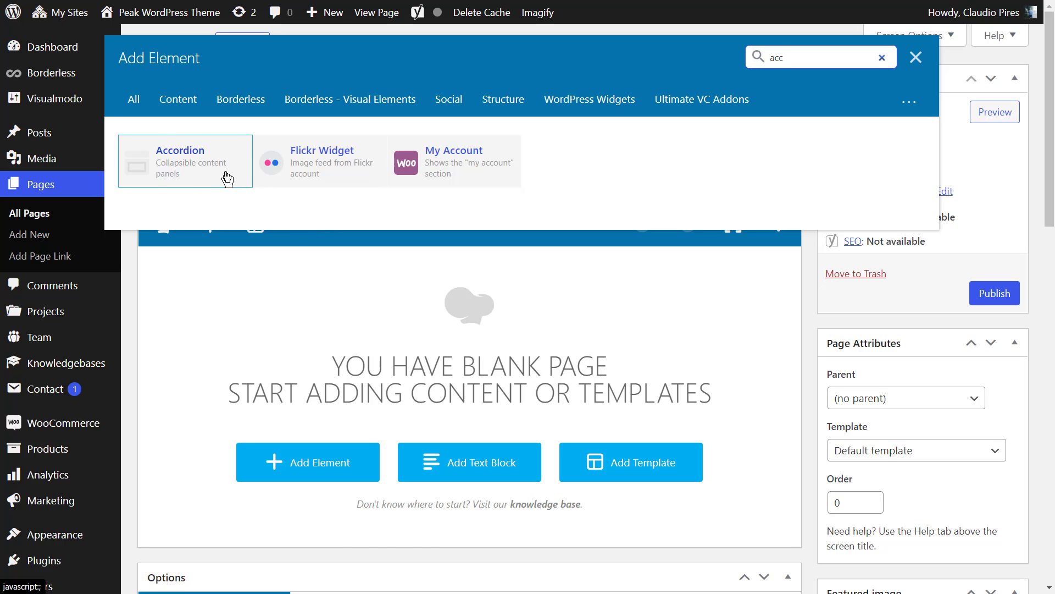
pyautogui.click(227, 178)
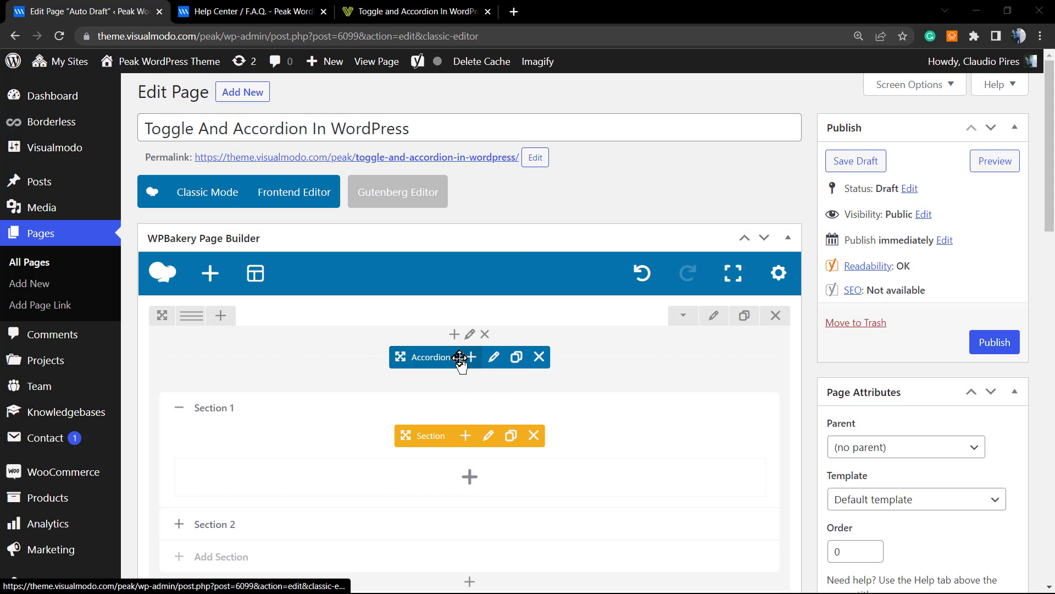
pyautogui.scroll(-3, 459, 358)
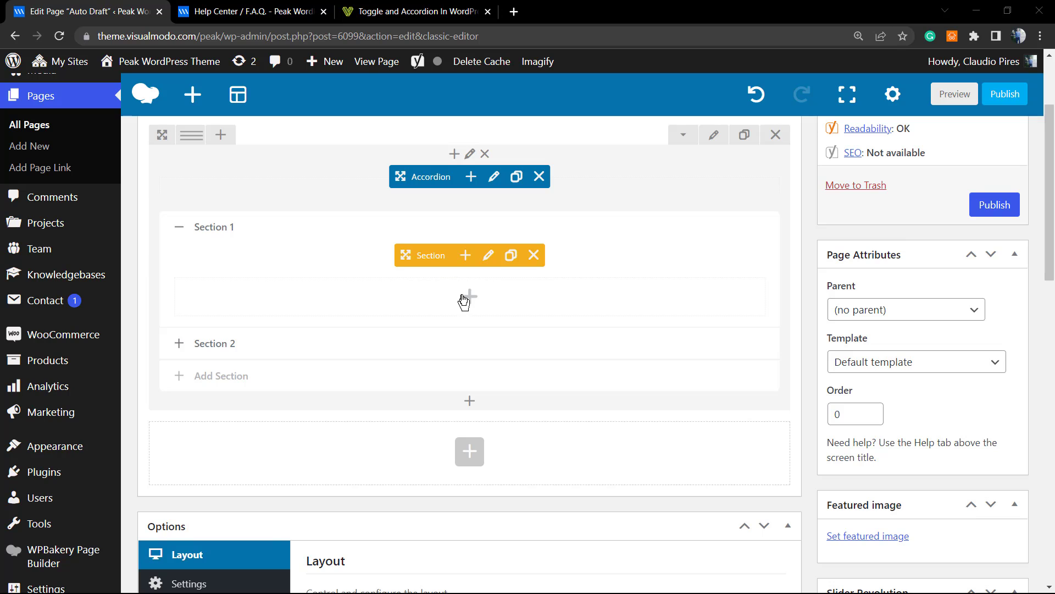
pyautogui.scroll(2, 490, 259)
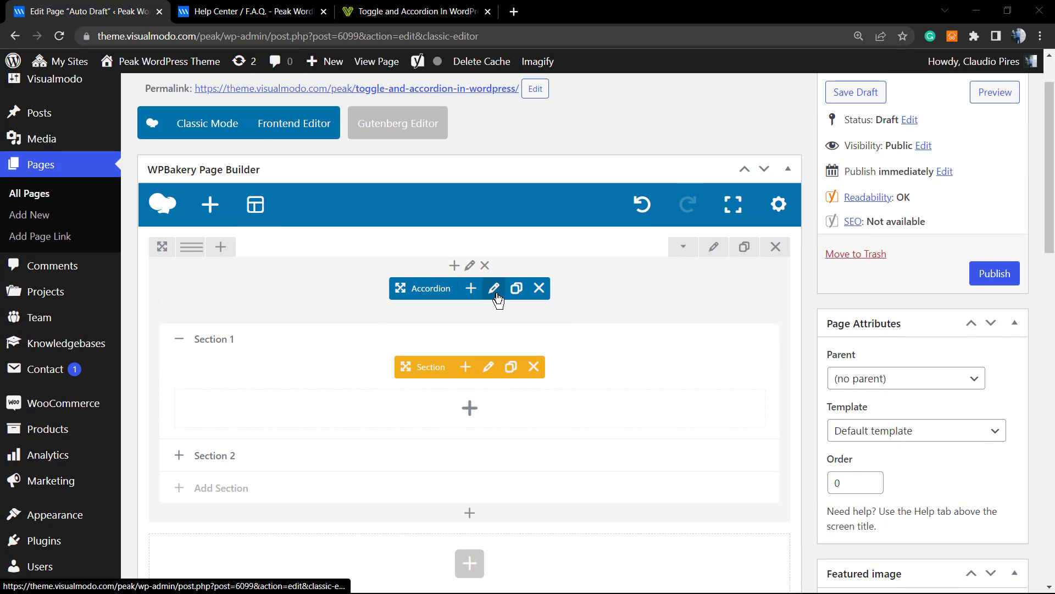
# - In the accordion's settings, set Style to Modern and Shape to Round
pyautogui.click(494, 288)
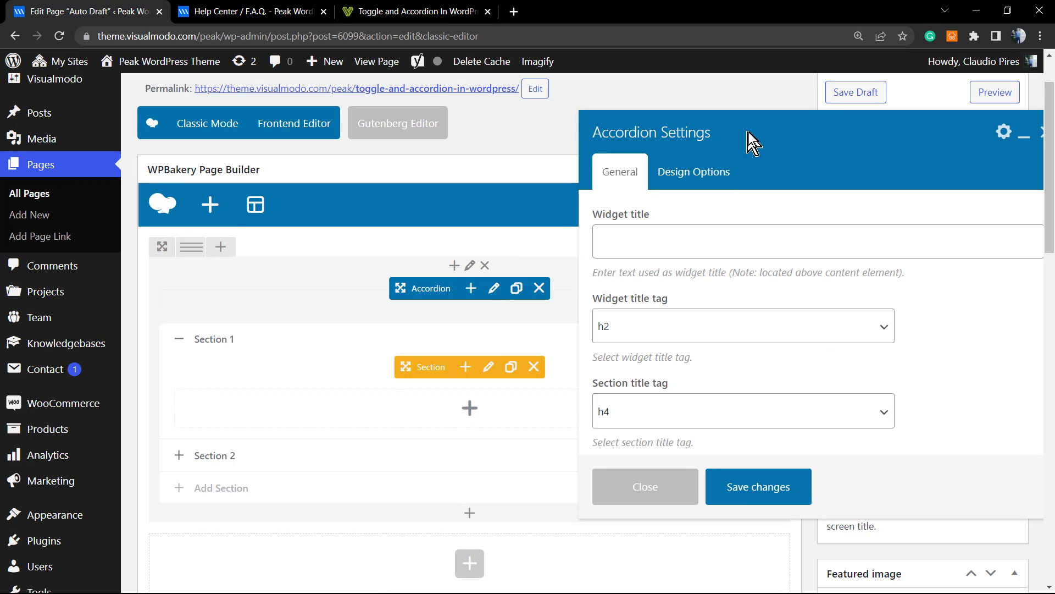
pyautogui.moveTo(755, 143); pyautogui.dragTo(632, 144)
pyautogui.scroll(-2, 607, 271)
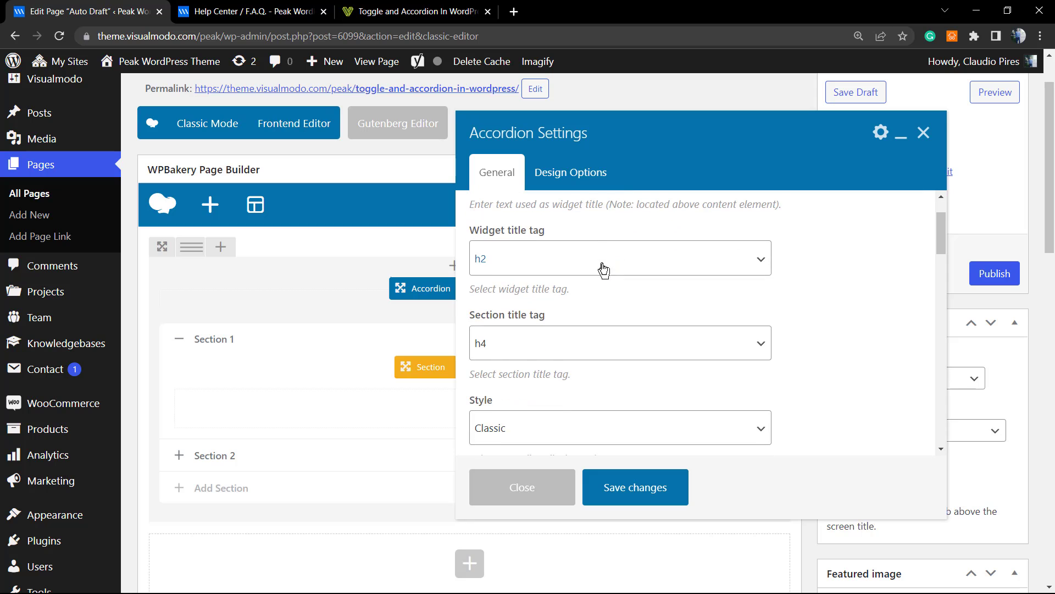
pyautogui.scroll(-4, 604, 273)
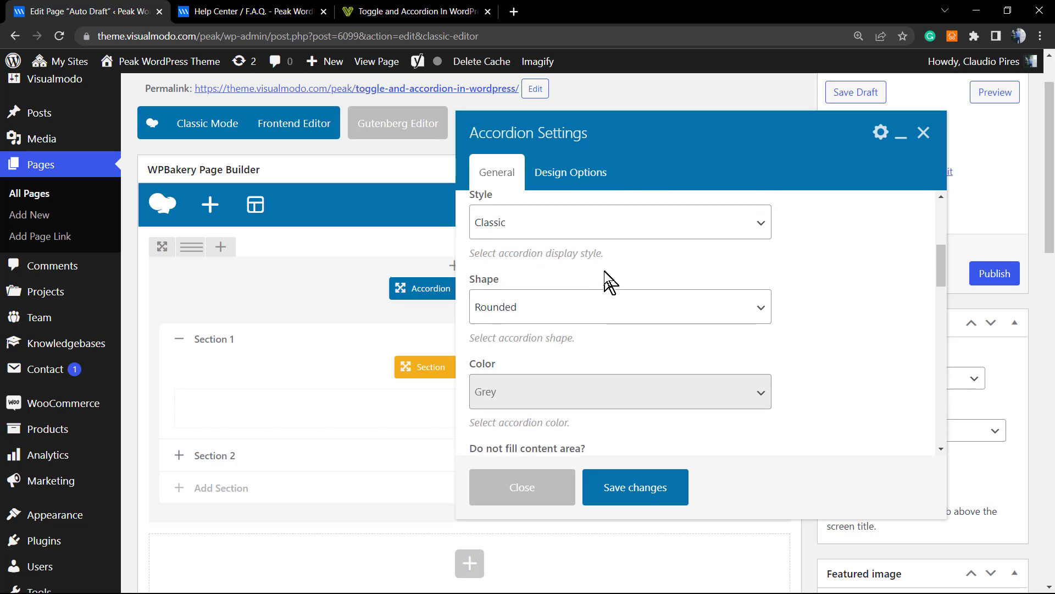
pyautogui.scroll(-1, 605, 286)
pyautogui.scroll(2, 602, 289)
pyautogui.click(548, 300)
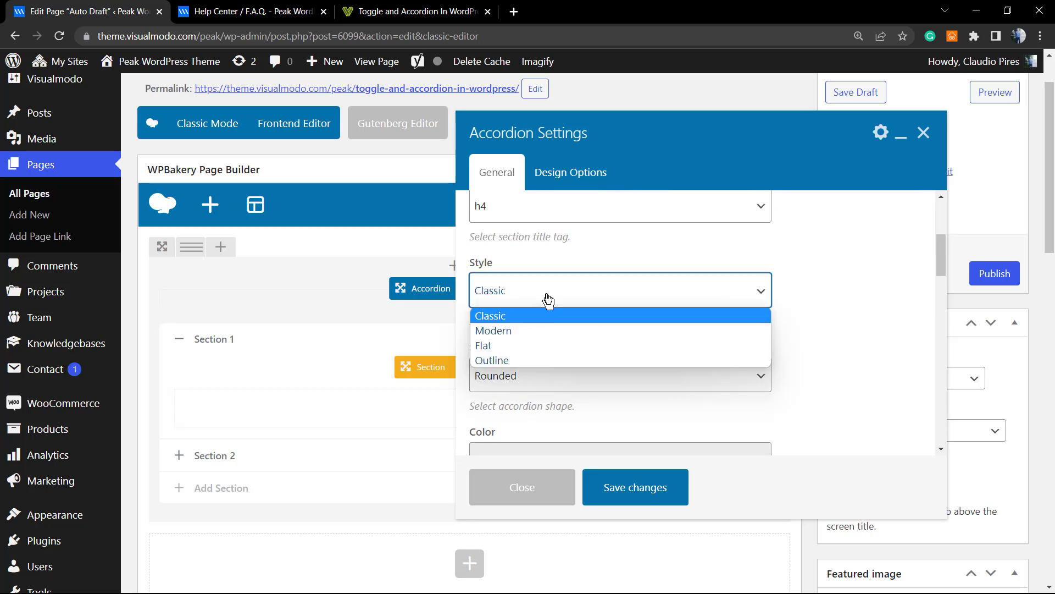
pyautogui.click(550, 332)
pyautogui.click(586, 375)
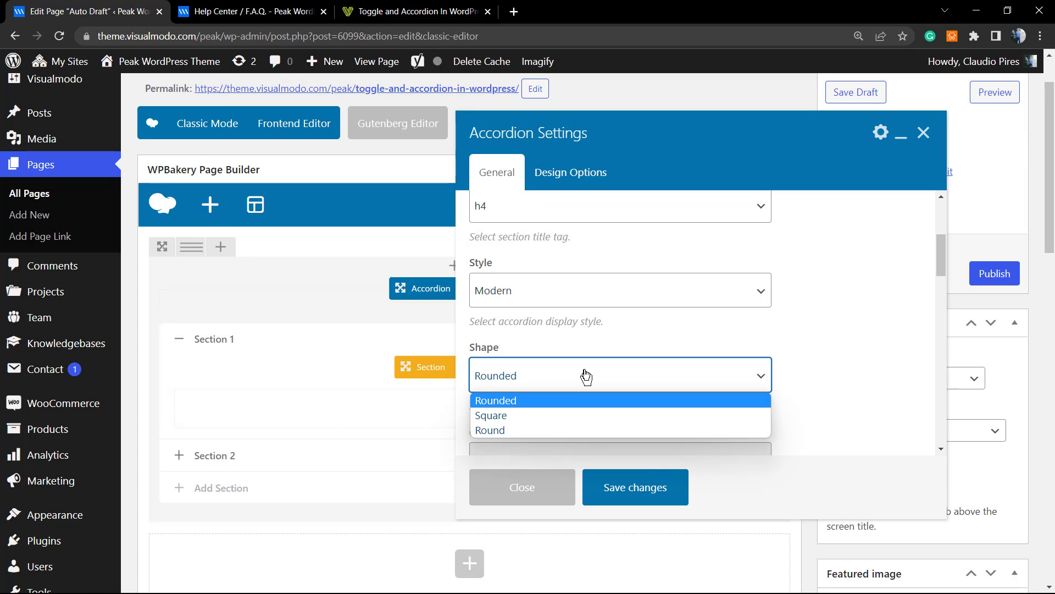
pyautogui.click(573, 430)
# - Set the colour to Mulled Wine, tick Do not fill content area, and choose 5px spacing
pyautogui.scroll(-1, 604, 349)
pyautogui.click(570, 390)
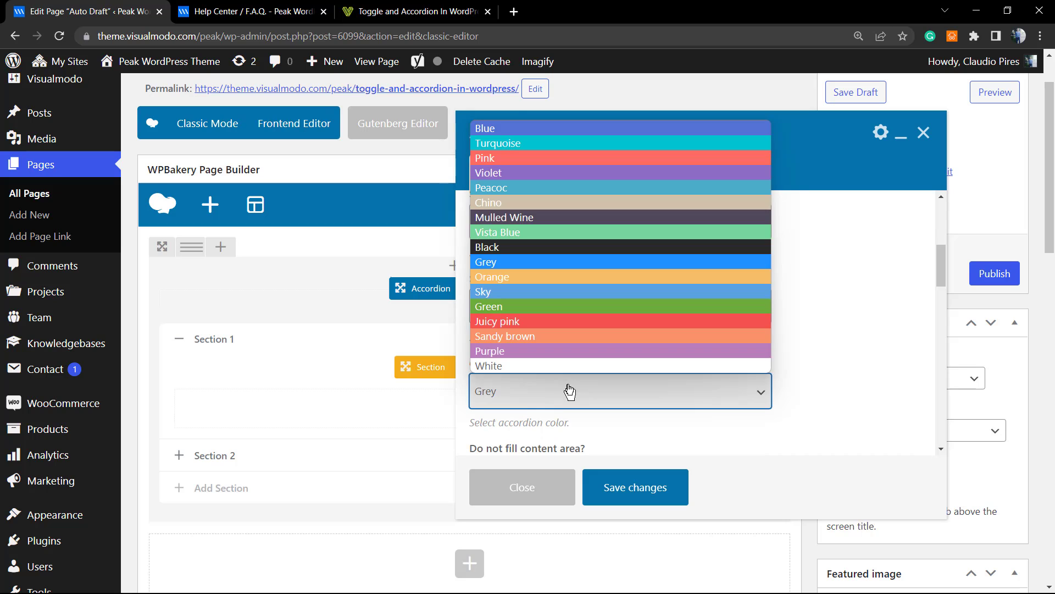
pyautogui.click(570, 218)
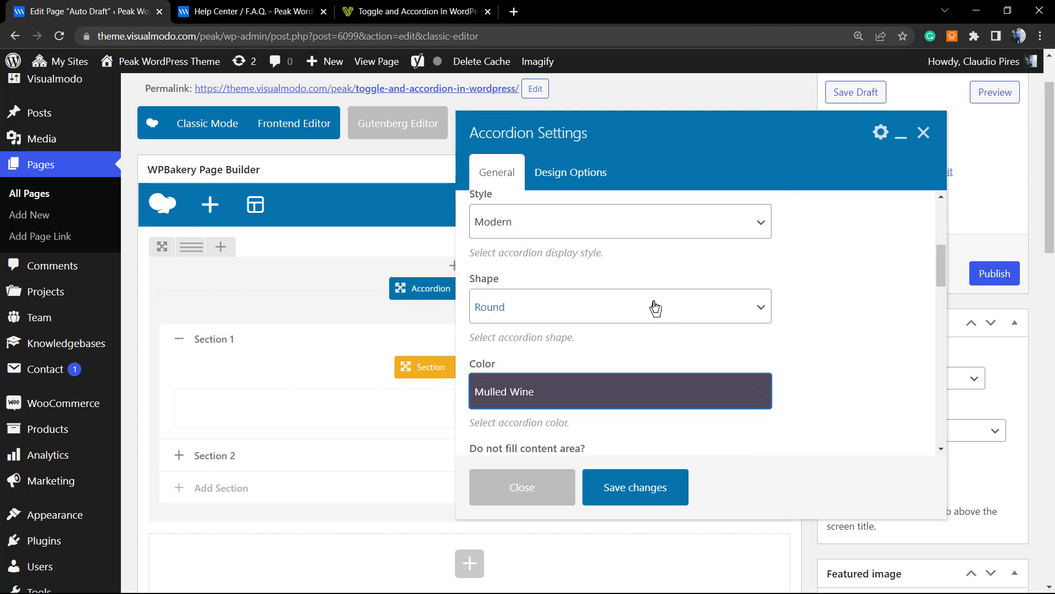
pyautogui.scroll(-2, 654, 306)
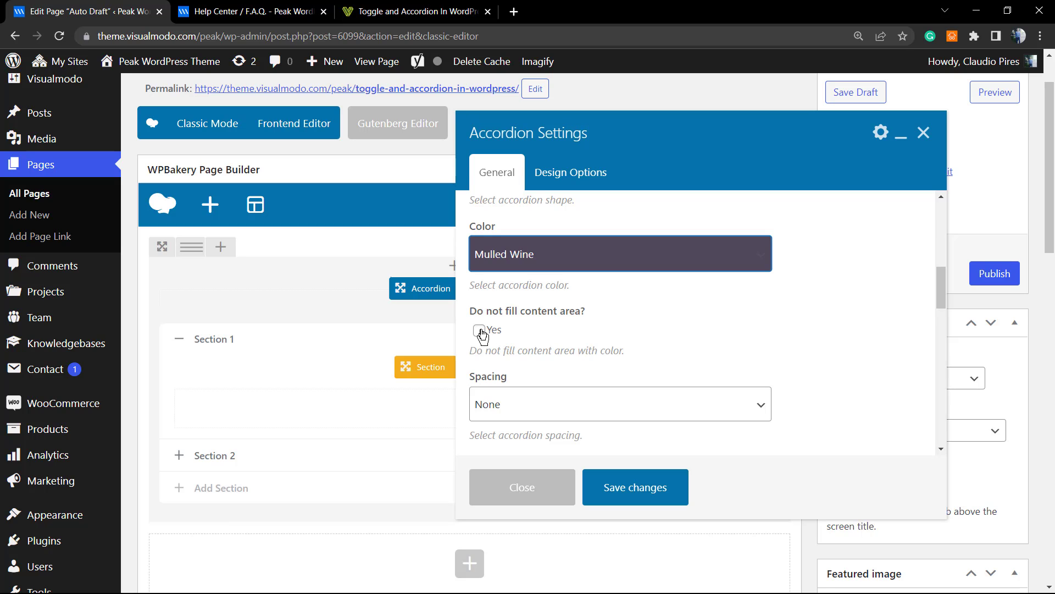
pyautogui.click(491, 332)
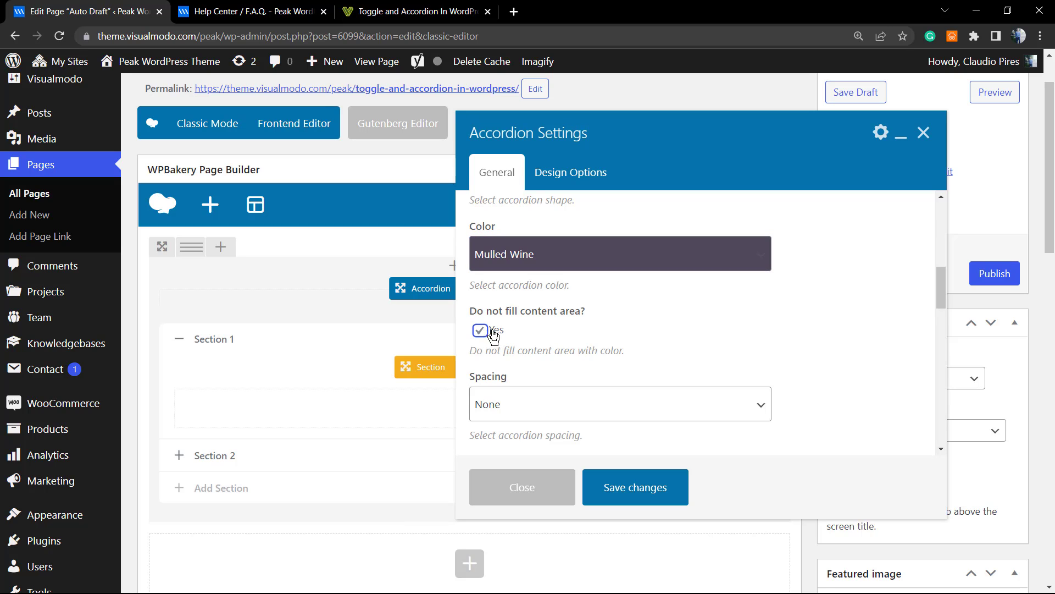
pyautogui.scroll(-1, 587, 373)
pyautogui.click(552, 347)
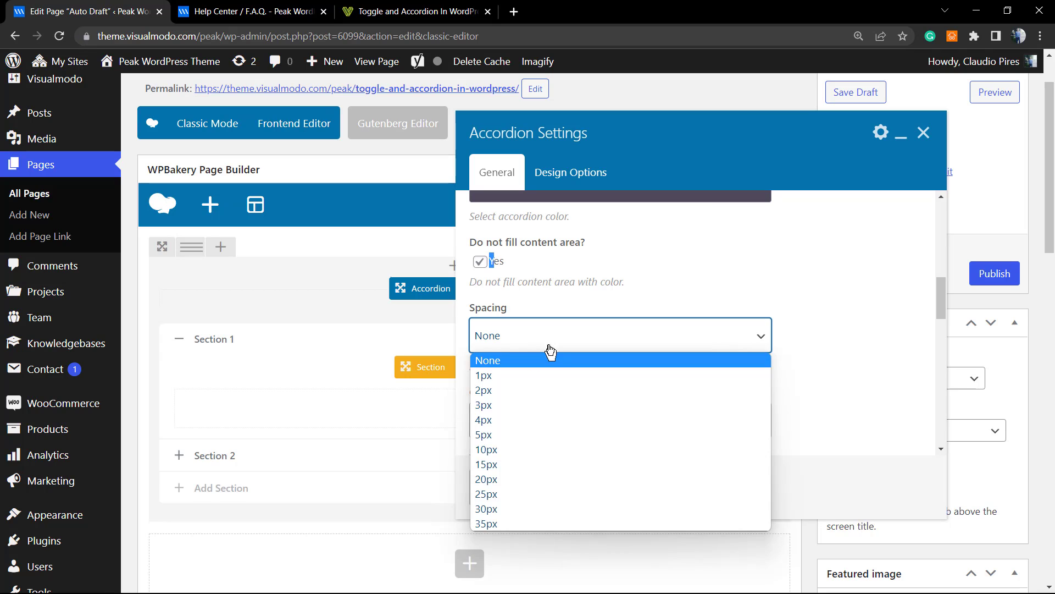
pyautogui.click(544, 435)
# - Keep the default gap, Left section title alignment, and autoplay off
pyautogui.scroll(-1, 608, 401)
pyautogui.click(573, 360)
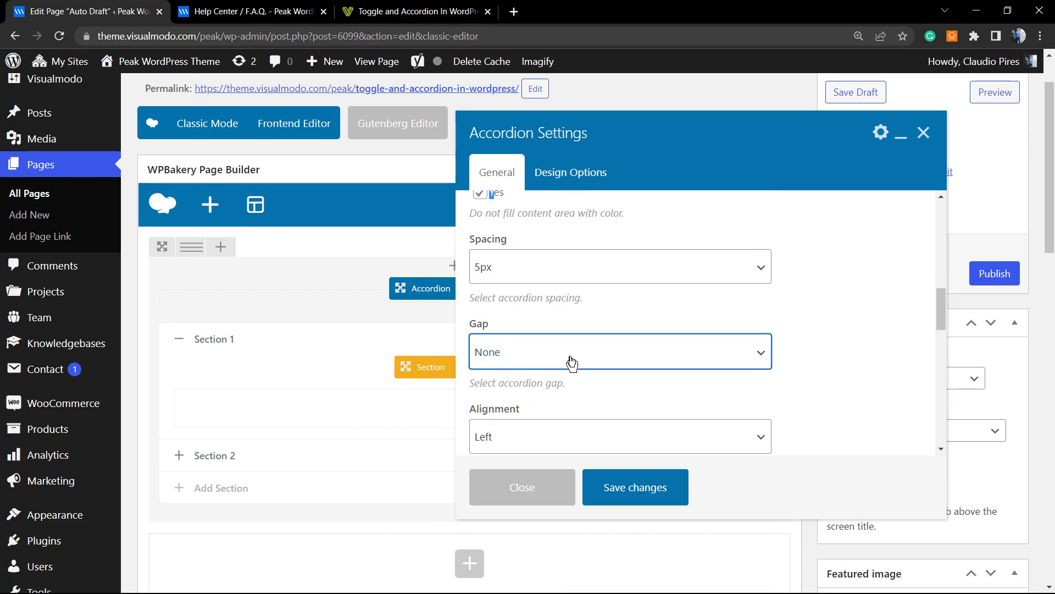
pyautogui.scroll(-1, 571, 362)
pyautogui.click(575, 370)
pyautogui.click(582, 372)
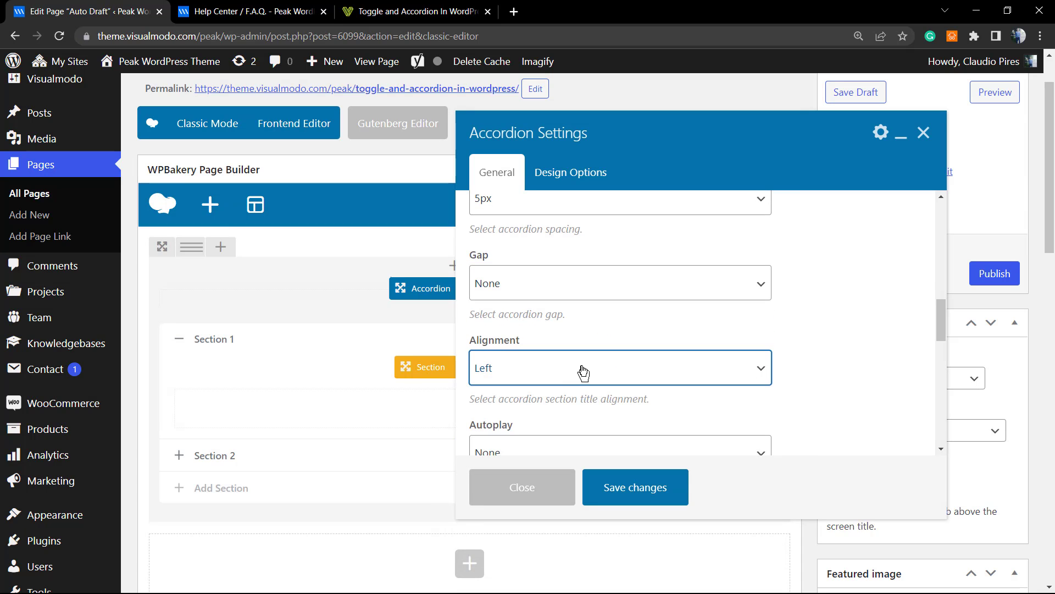
pyautogui.scroll(-2, 583, 371)
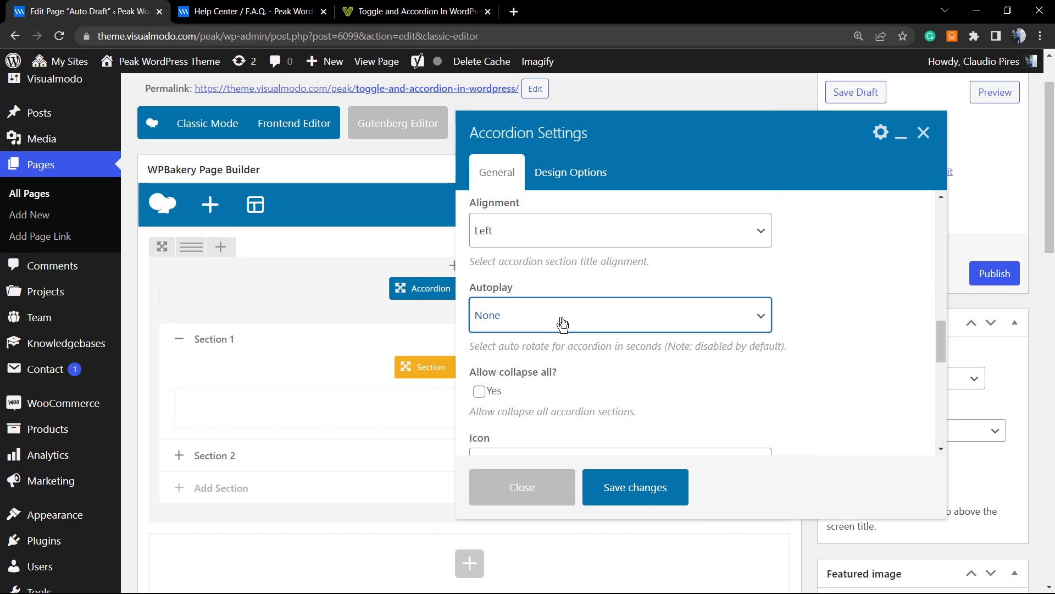
pyautogui.click(564, 324)
pyautogui.click(563, 324)
# - Keep the Plus navigation icon on the Left and save the accordion settings
pyautogui.scroll(-1, 608, 370)
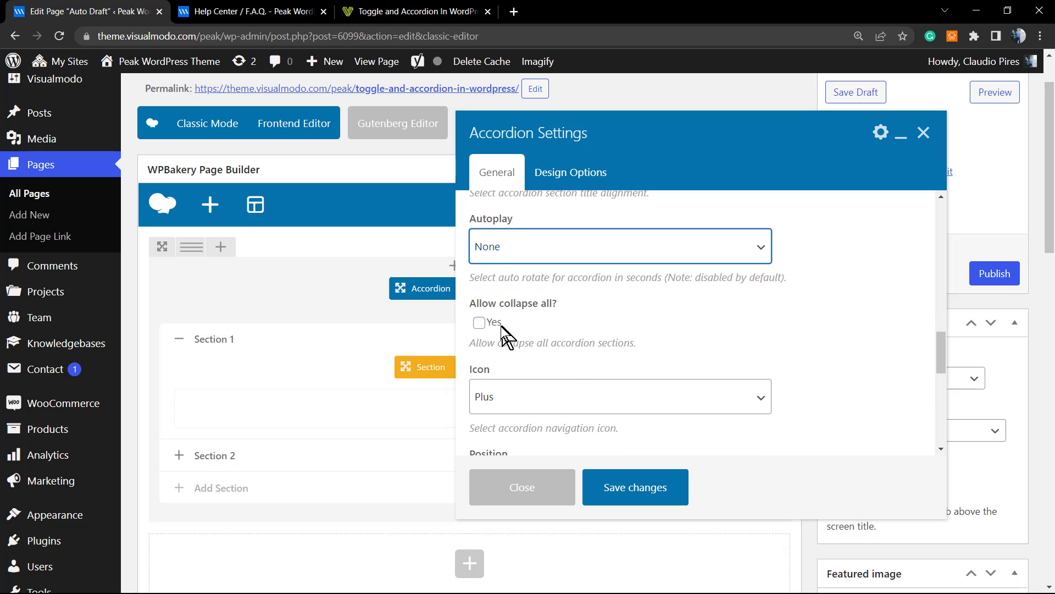
pyautogui.scroll(-1, 550, 338)
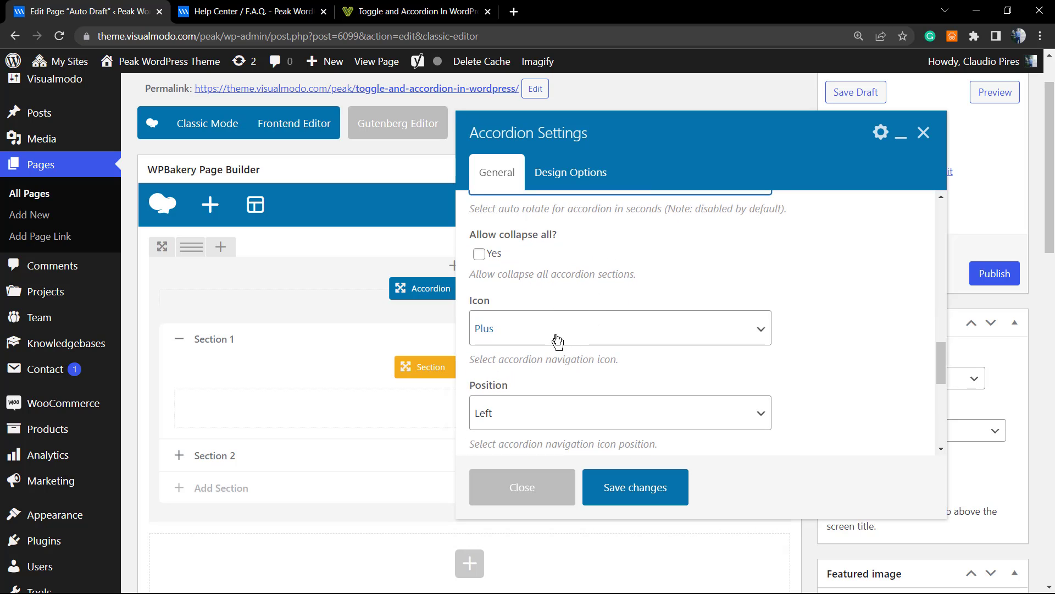
pyautogui.scroll(-1, 556, 342)
pyautogui.click(537, 273)
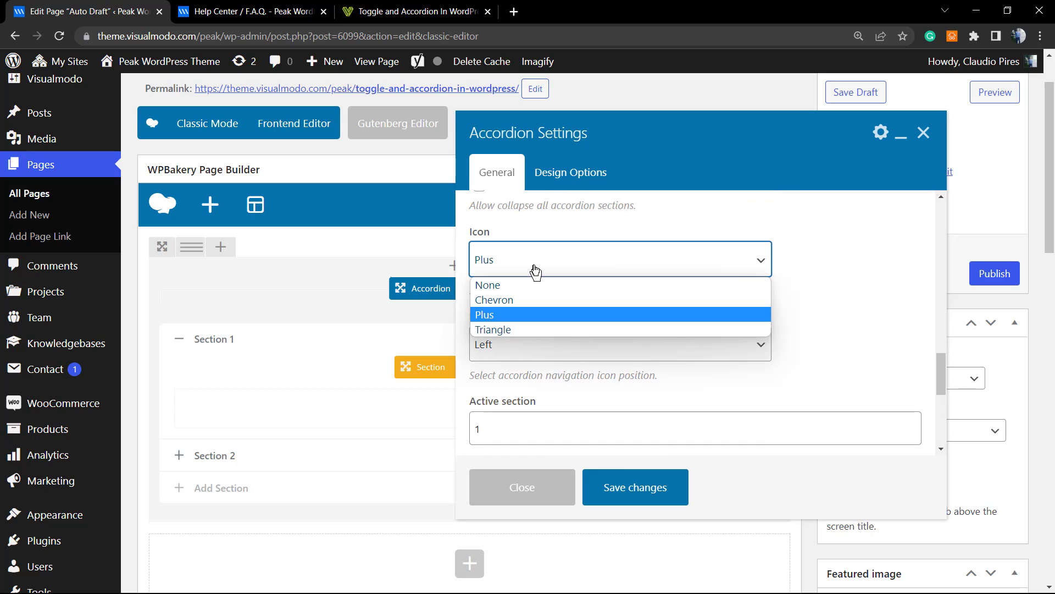
pyautogui.click(536, 272)
pyautogui.click(544, 350)
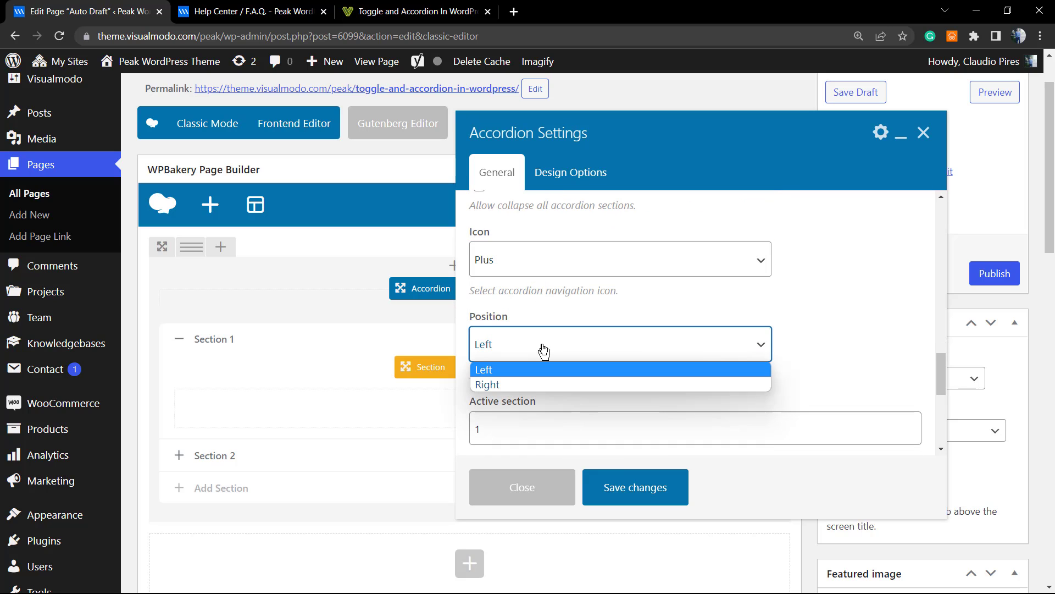
pyautogui.click(544, 350)
pyautogui.scroll(-2, 551, 319)
pyautogui.click(548, 299)
pyautogui.scroll(-3, 613, 295)
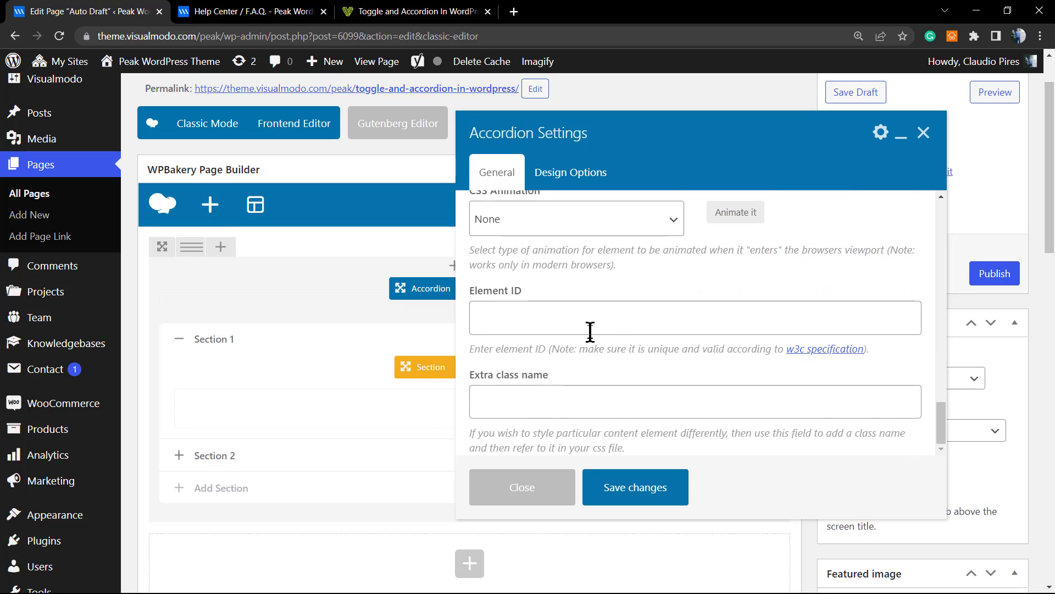
pyautogui.scroll(3, 590, 332)
pyautogui.scroll(8, 578, 306)
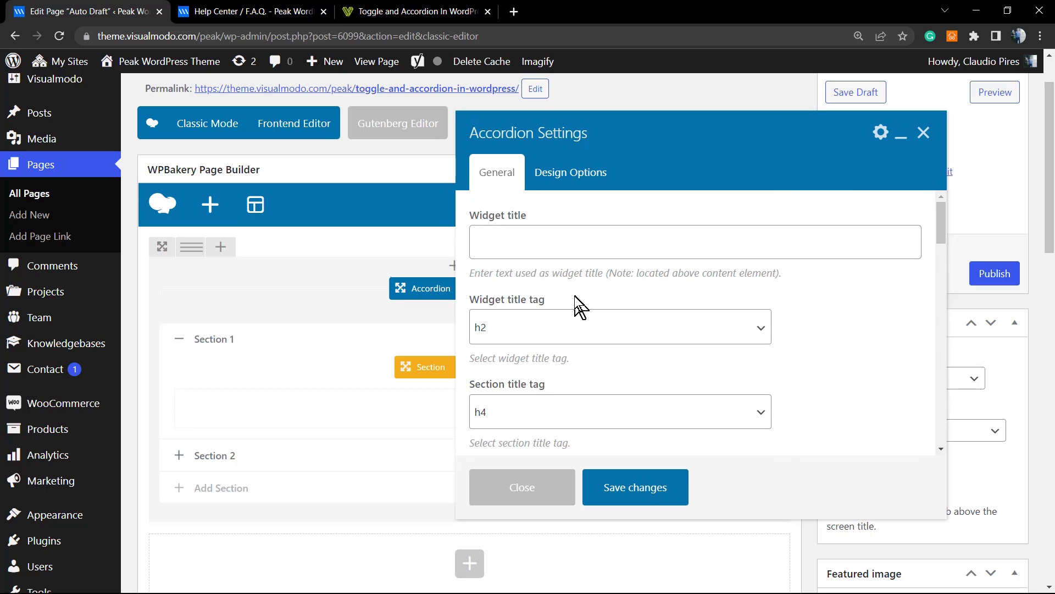
pyautogui.click(605, 482)
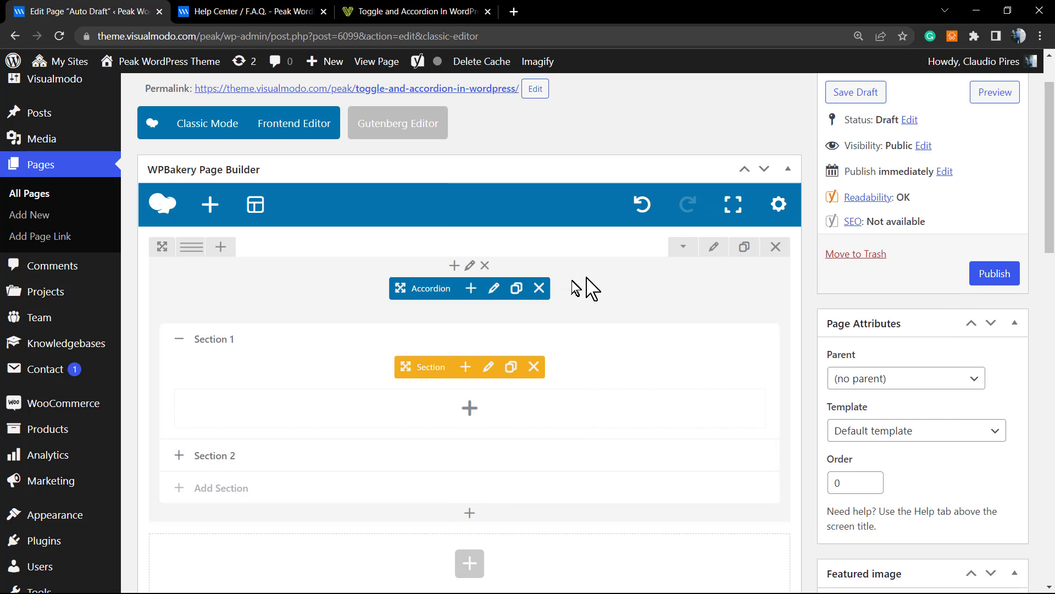
# - Add a third accordion section and put a Text Block in Section 1
pyautogui.scroll(-2, 566, 324)
pyautogui.scroll(2, 396, 275)
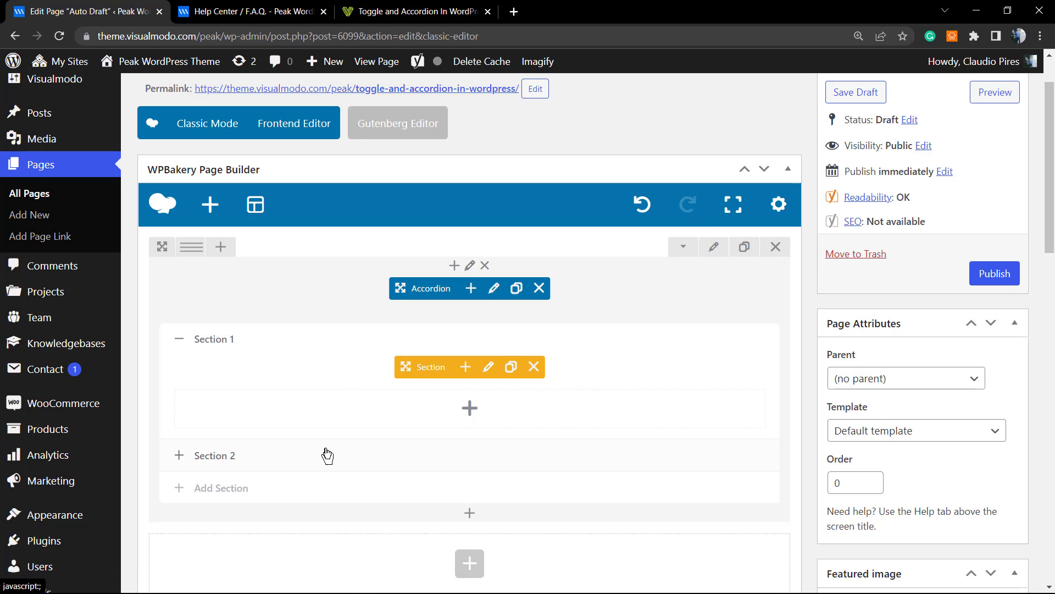
pyautogui.click(270, 500)
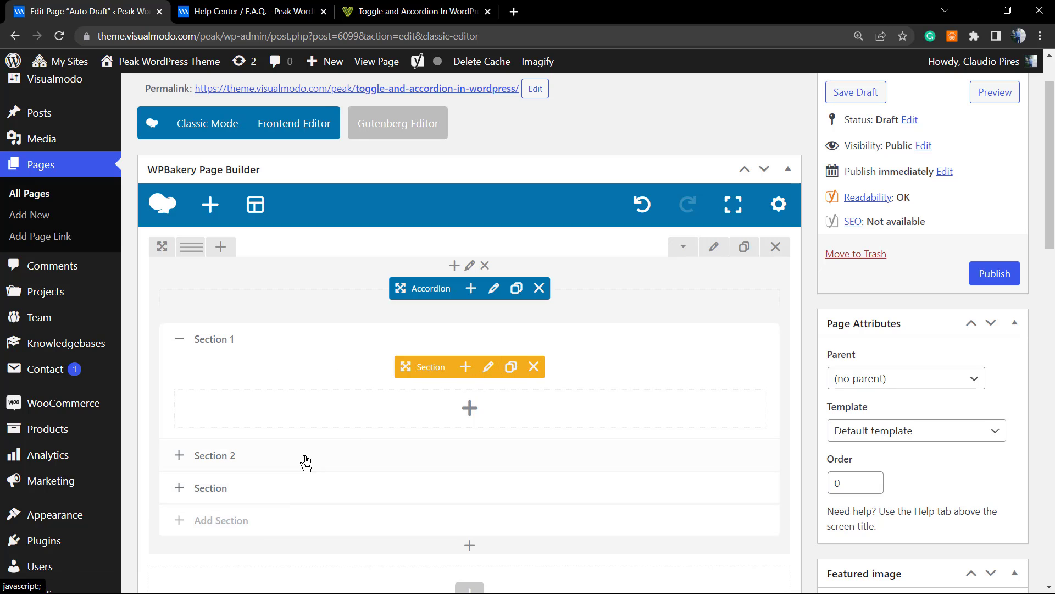
pyautogui.scroll(-2, 277, 528)
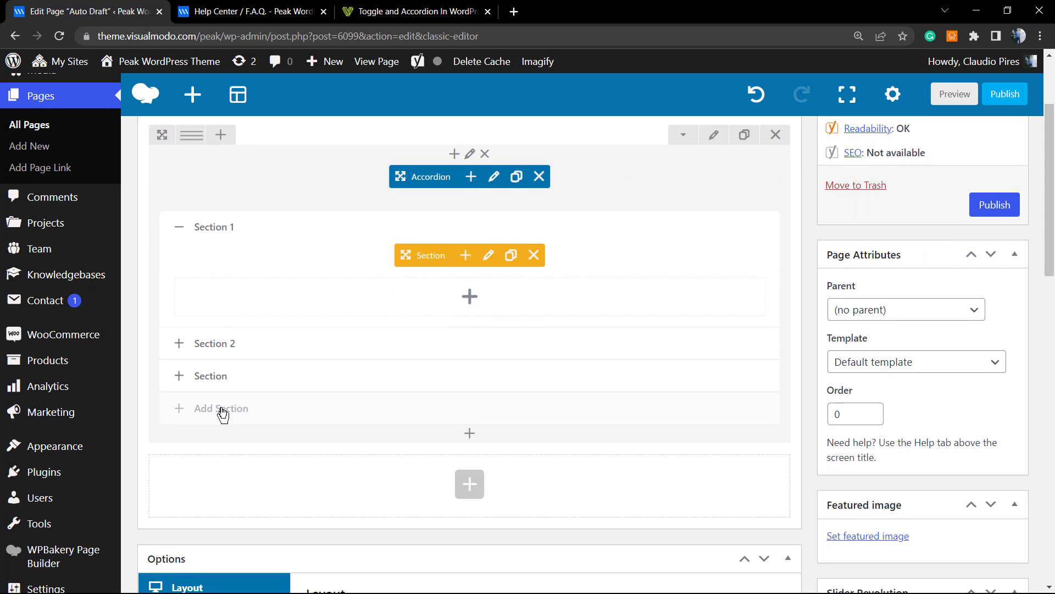
pyautogui.scroll(2, 406, 374)
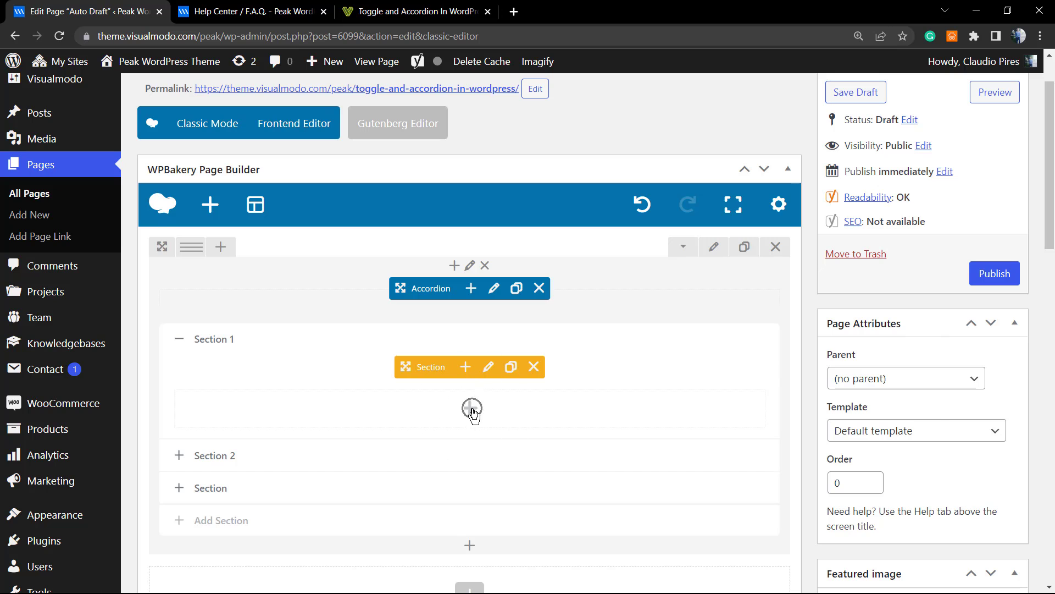
pyautogui.click(471, 410)
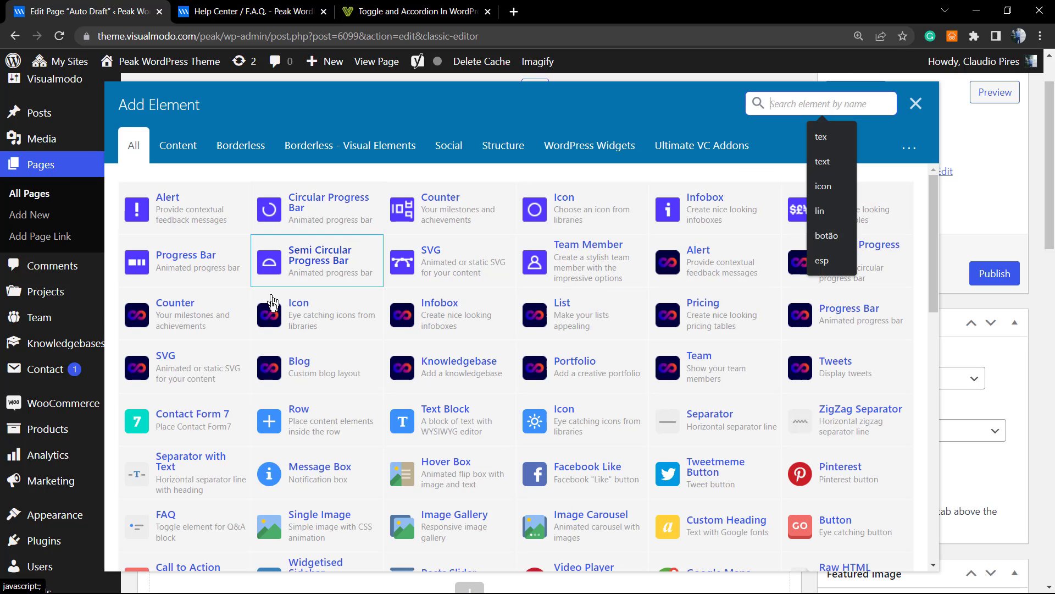
pyautogui.click(424, 429)
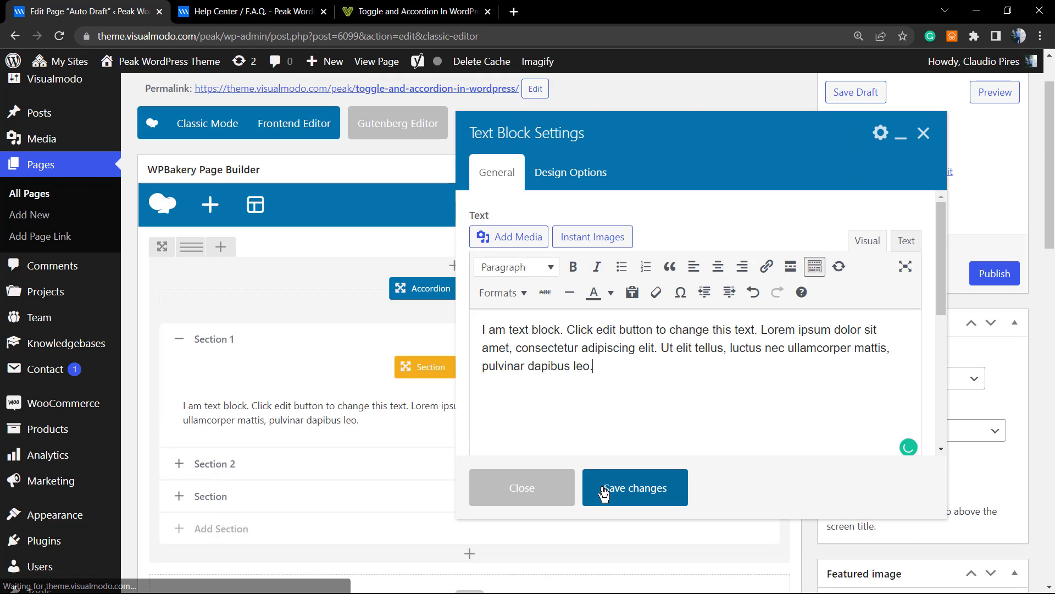
pyautogui.click(603, 487)
# - Duplicate Section 1's text block twice and try dragging one elsewhere
pyautogui.scroll(-1, 493, 432)
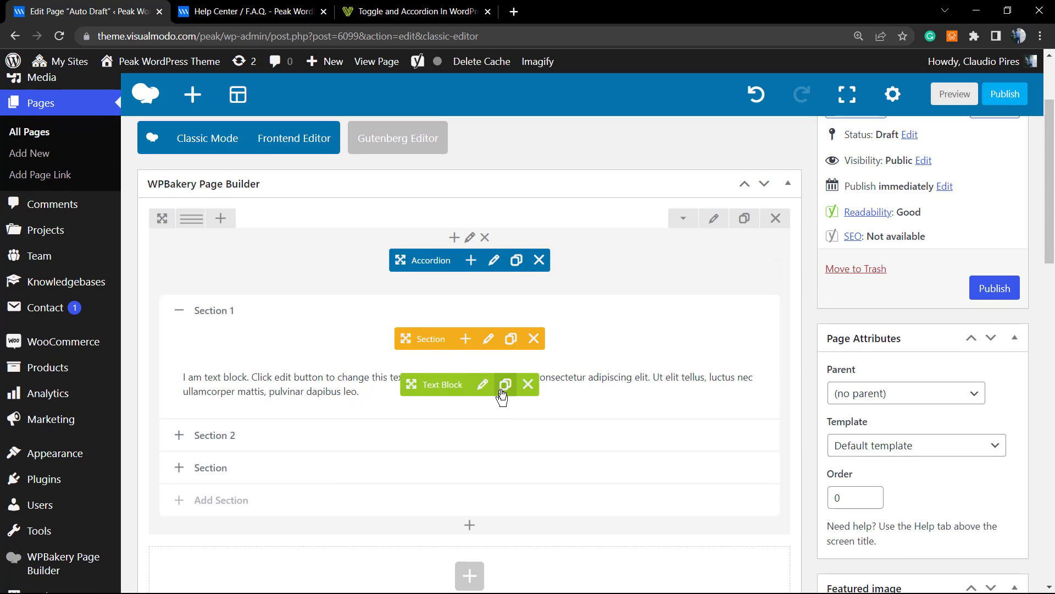
pyautogui.click(504, 386)
pyautogui.click(504, 386)
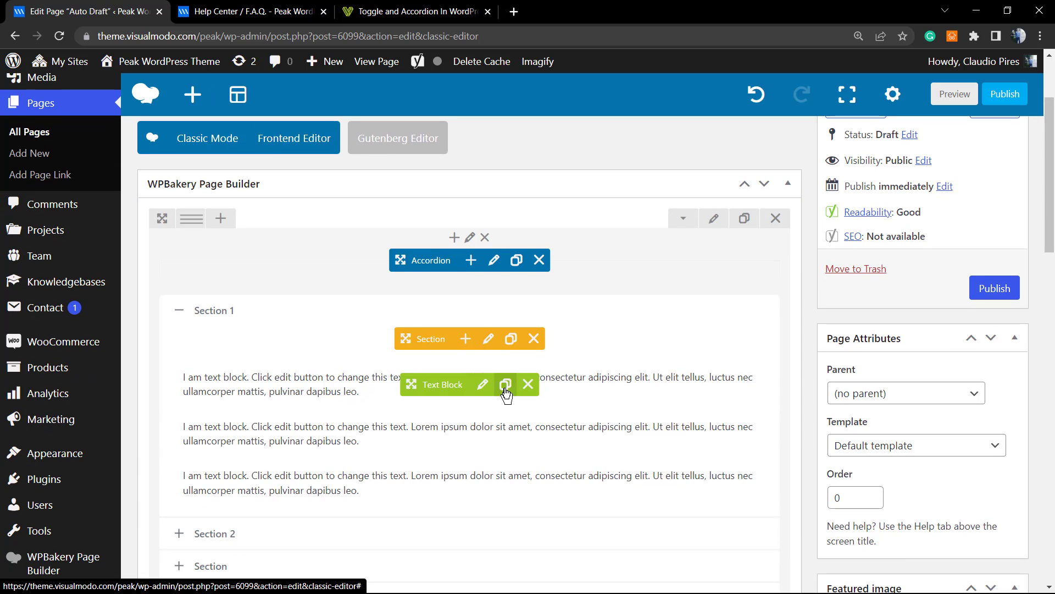
pyautogui.scroll(-1, 506, 393)
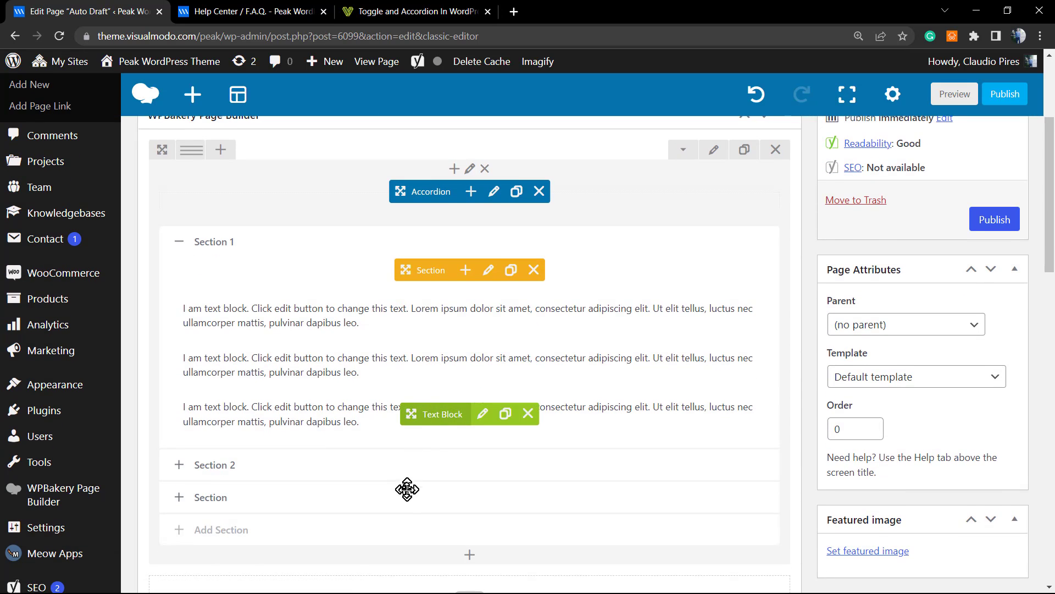
pyautogui.moveTo(406, 489)
pyautogui.mouseDown()
pyautogui.moveTo(341, 464)
pyautogui.moveTo(335, 497)
pyautogui.moveTo(349, 448)
pyautogui.moveTo(400, 398)
pyautogui.moveTo(418, 363)
pyautogui.mouseUp()
pyautogui.scroll(-1, 393, 399)
# - Add a fourth section and delete the extra text block from Section 1
pyautogui.click(391, 404)
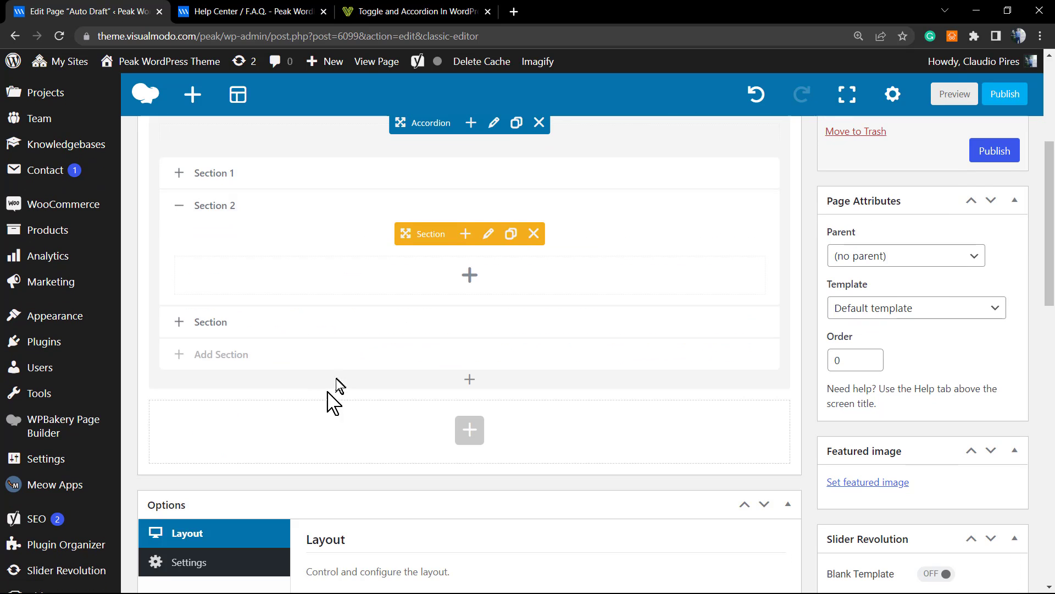
pyautogui.scroll(1, 357, 352)
pyautogui.click(424, 388)
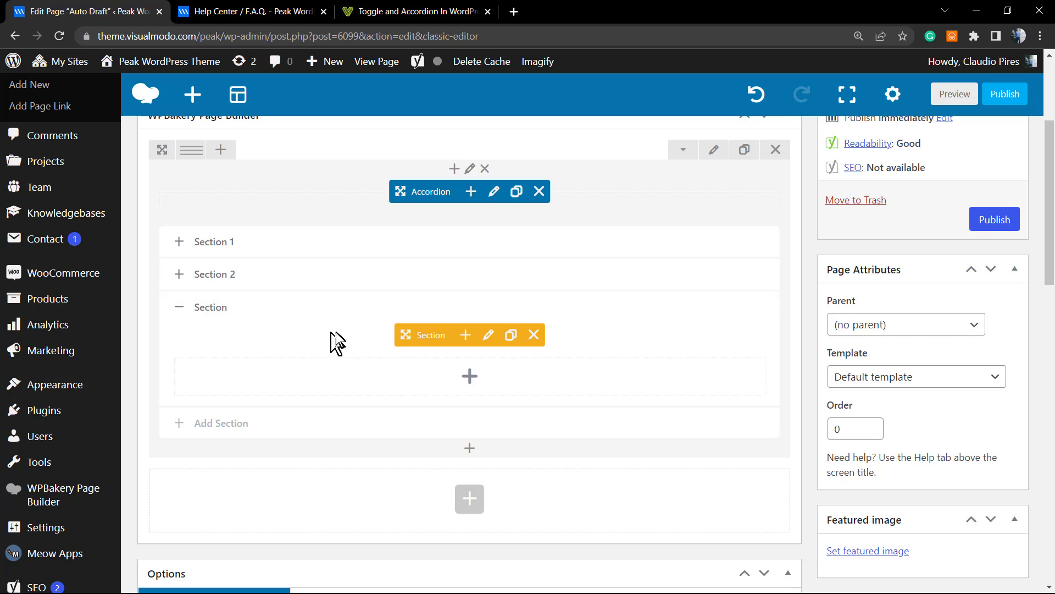
pyautogui.click(323, 425)
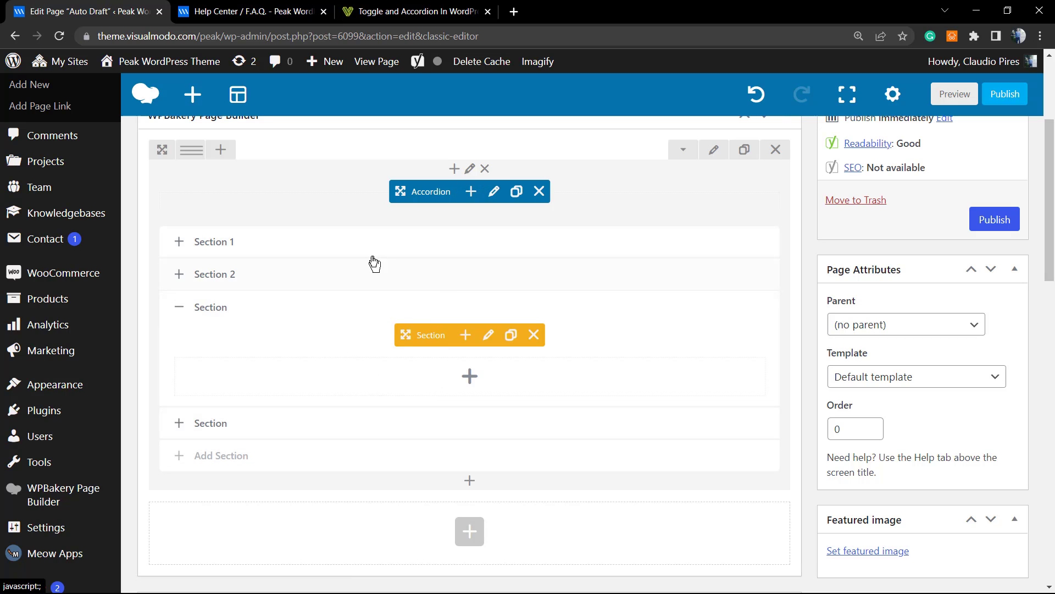
pyautogui.click(409, 249)
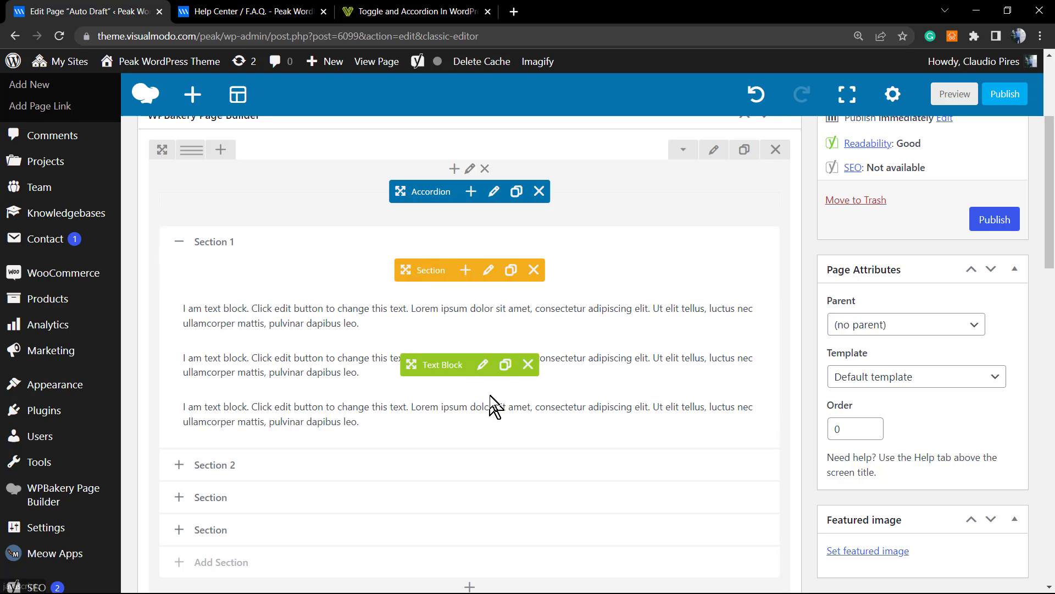
pyautogui.click(528, 366)
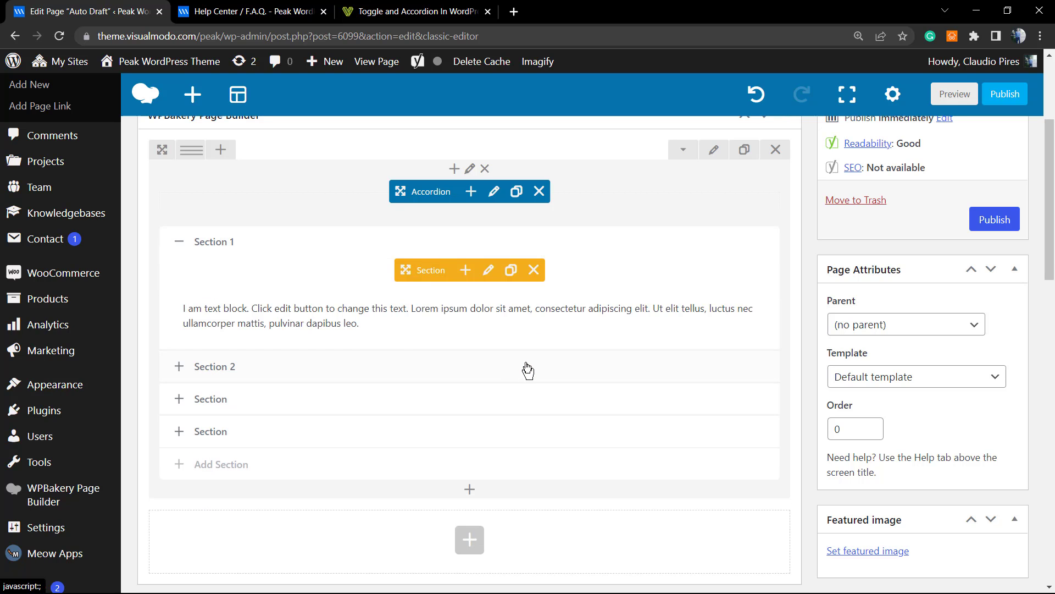
# - Add a Text Block to Section 2 and save it
pyautogui.click(402, 380)
pyautogui.click(470, 344)
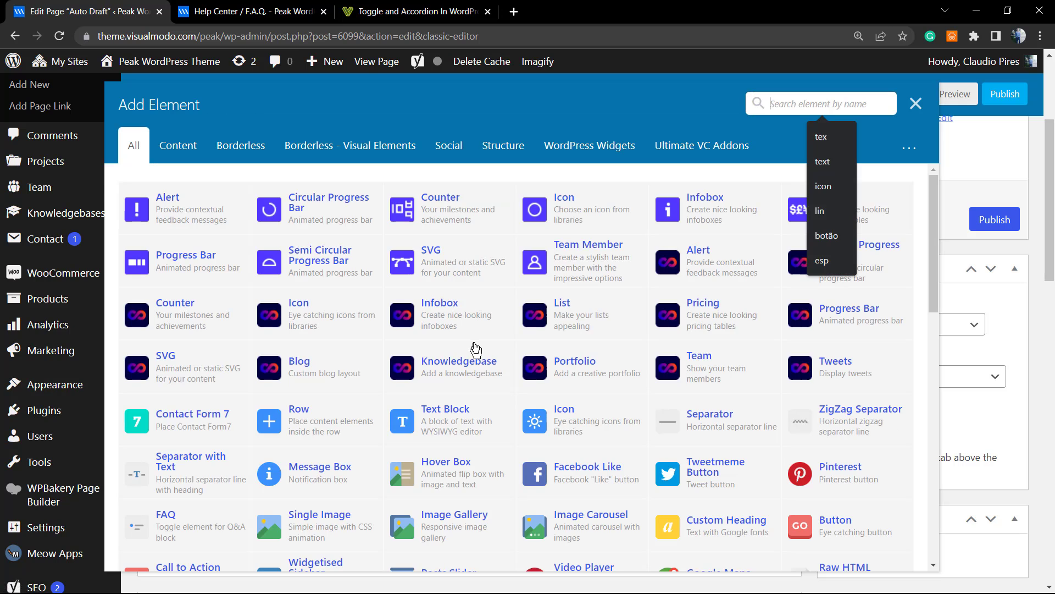
pyautogui.click(456, 435)
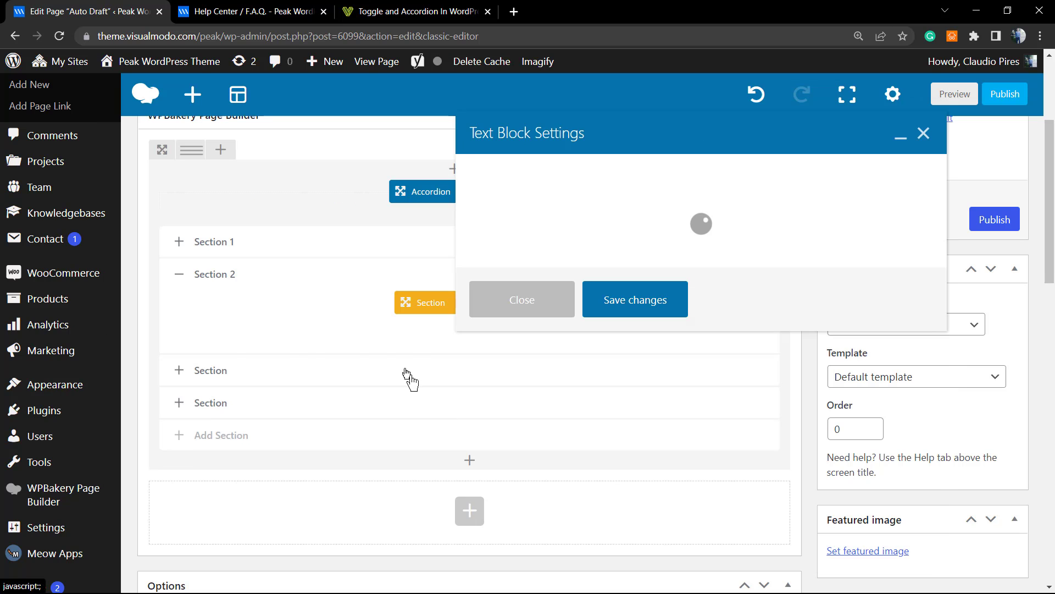
pyautogui.click(522, 488)
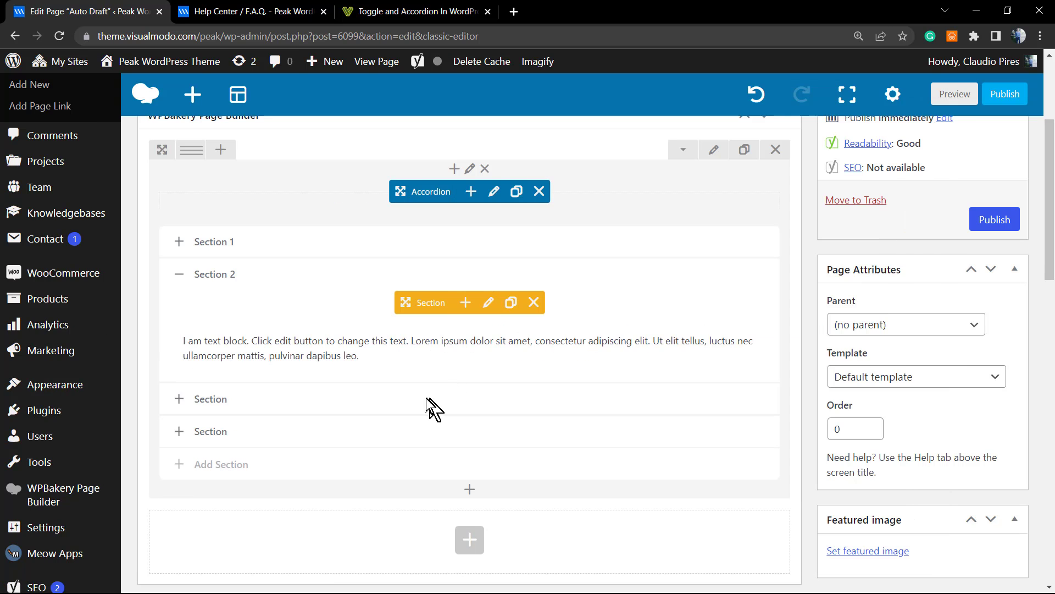
# - Add a Message Box to the third section, then open the fourth section's element picker
pyautogui.click(426, 404)
pyautogui.click(472, 378)
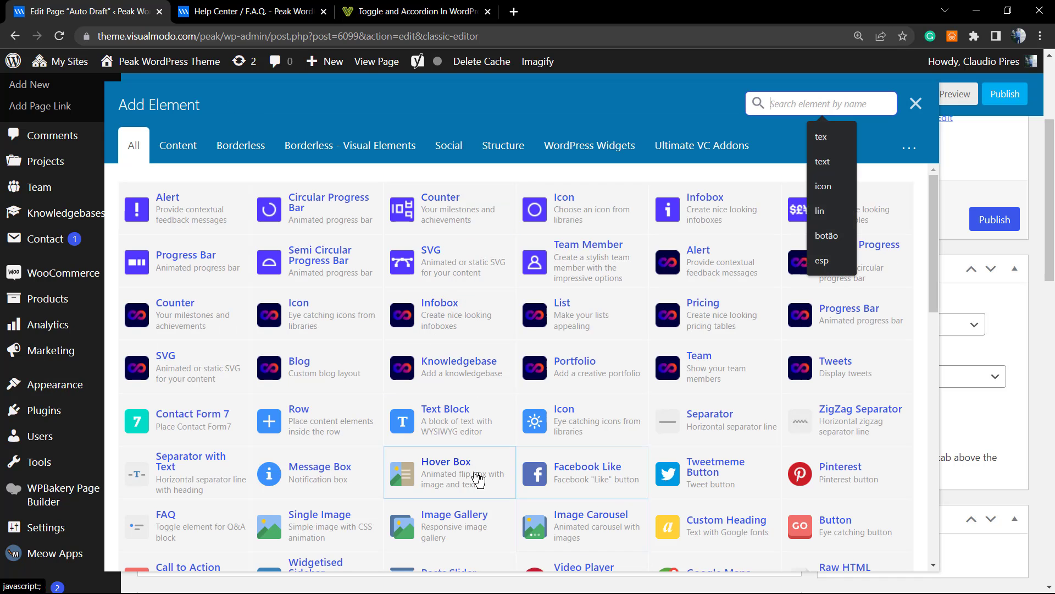
pyautogui.click(311, 489)
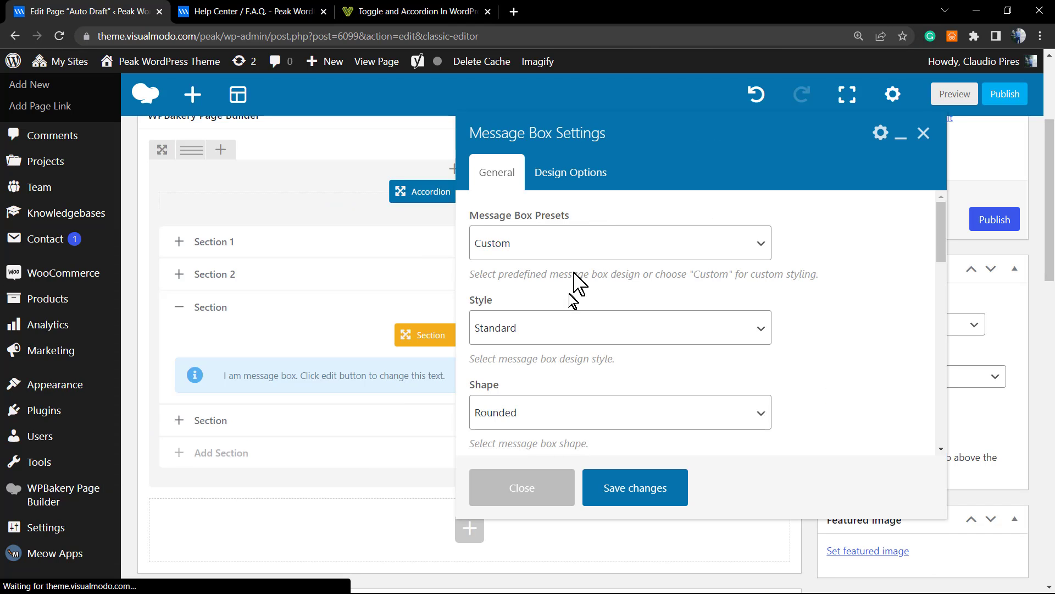
pyautogui.scroll(-8, 582, 384)
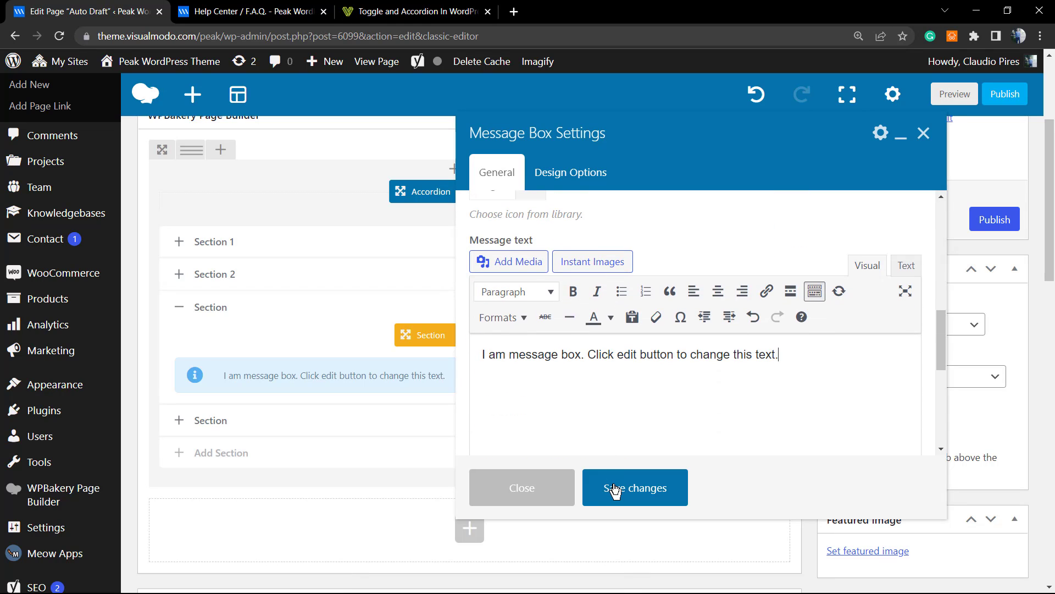
pyautogui.press('Escape')
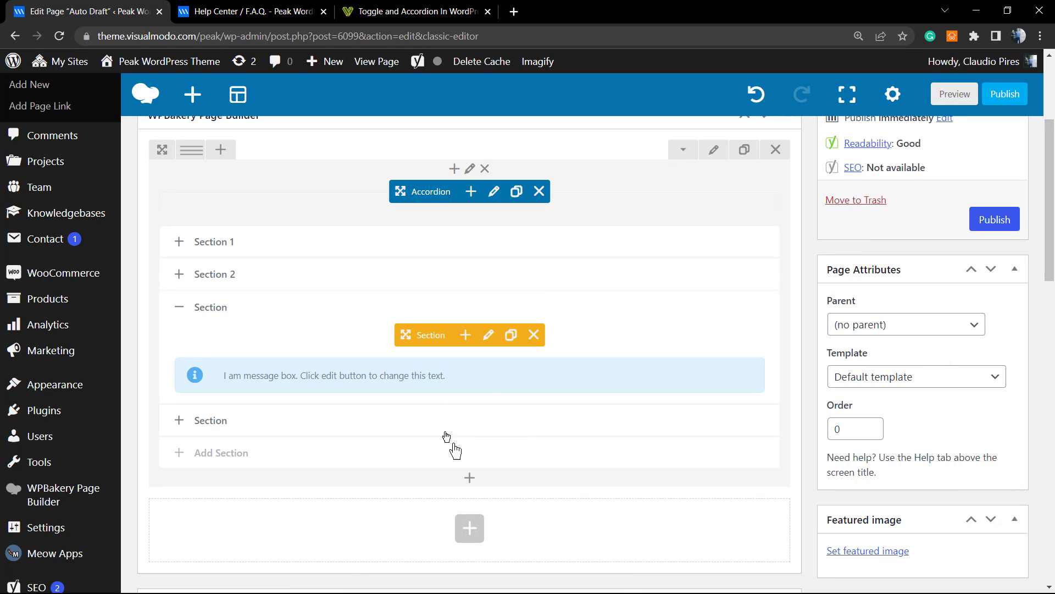
pyautogui.click(435, 422)
pyautogui.click(470, 409)
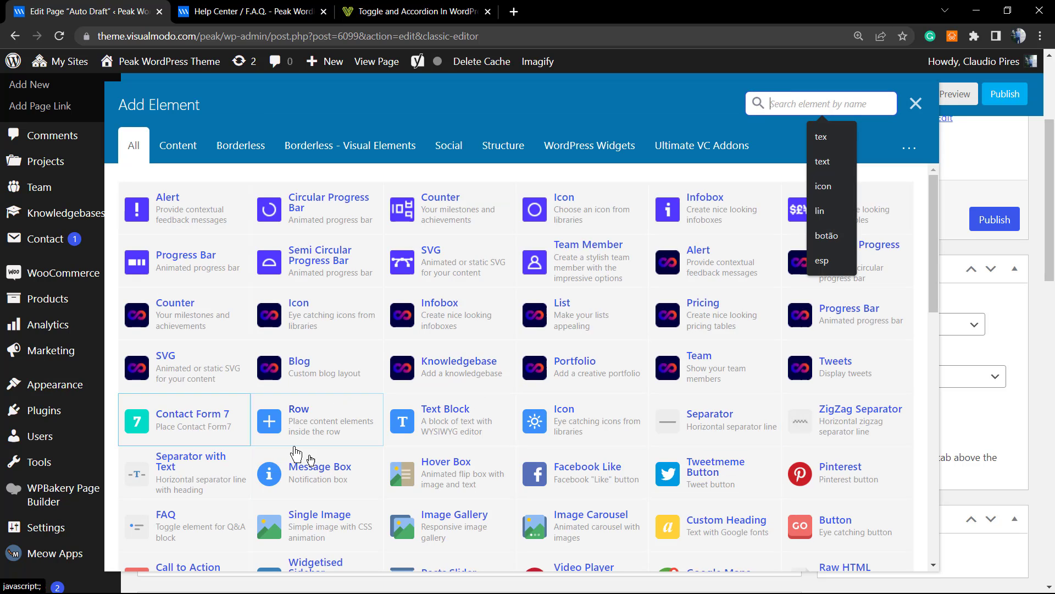
# - Add a Single Image with the man-on-mountain photo to the fourth section and save it
pyautogui.click(367, 531)
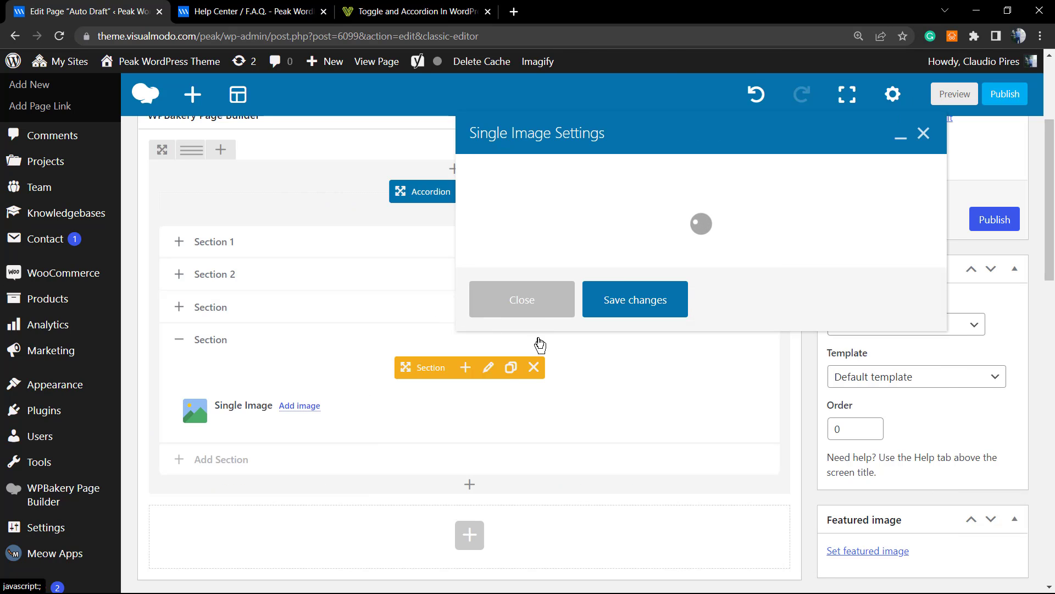
pyautogui.click(511, 428)
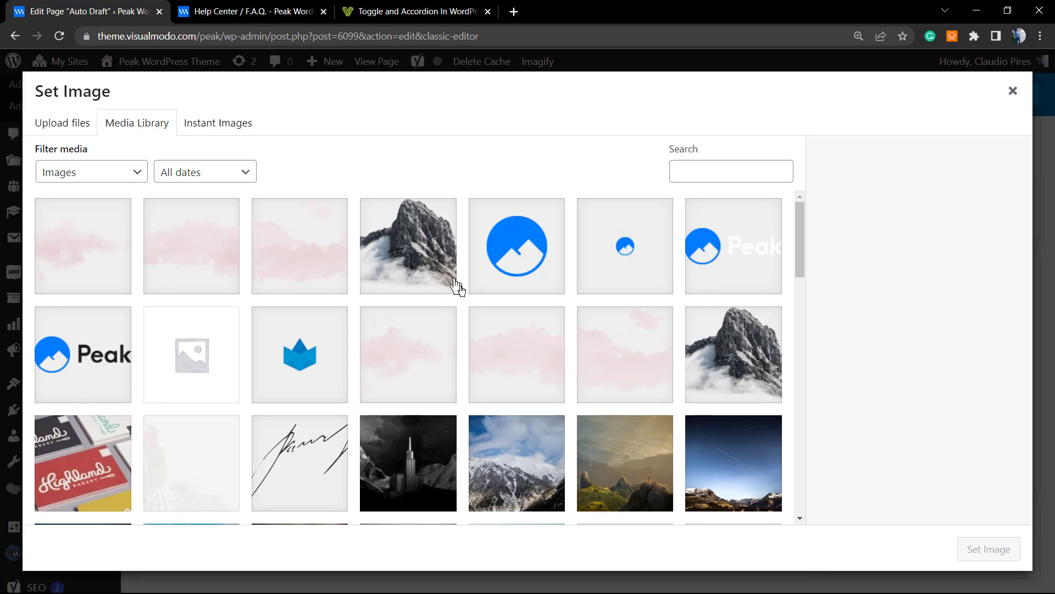
pyautogui.scroll(-4, 516, 403)
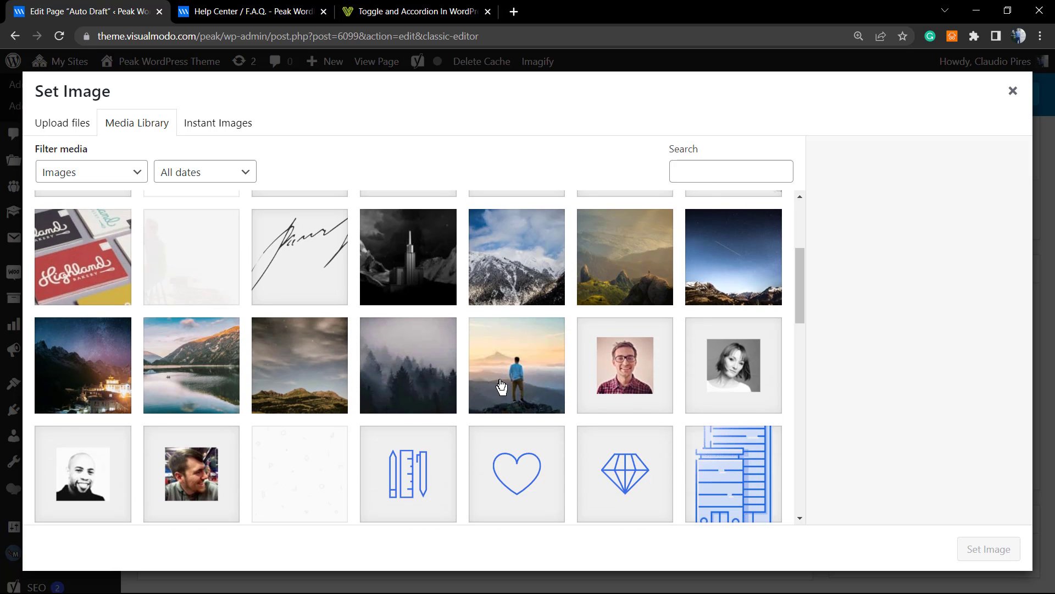
pyautogui.click(502, 387)
pyautogui.click(967, 548)
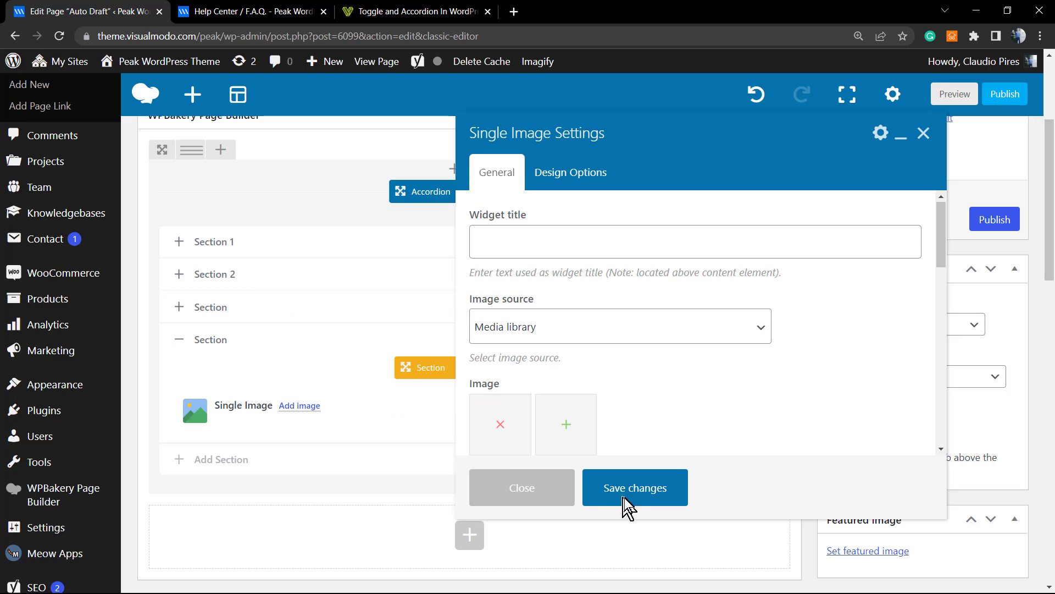
pyautogui.click(627, 488)
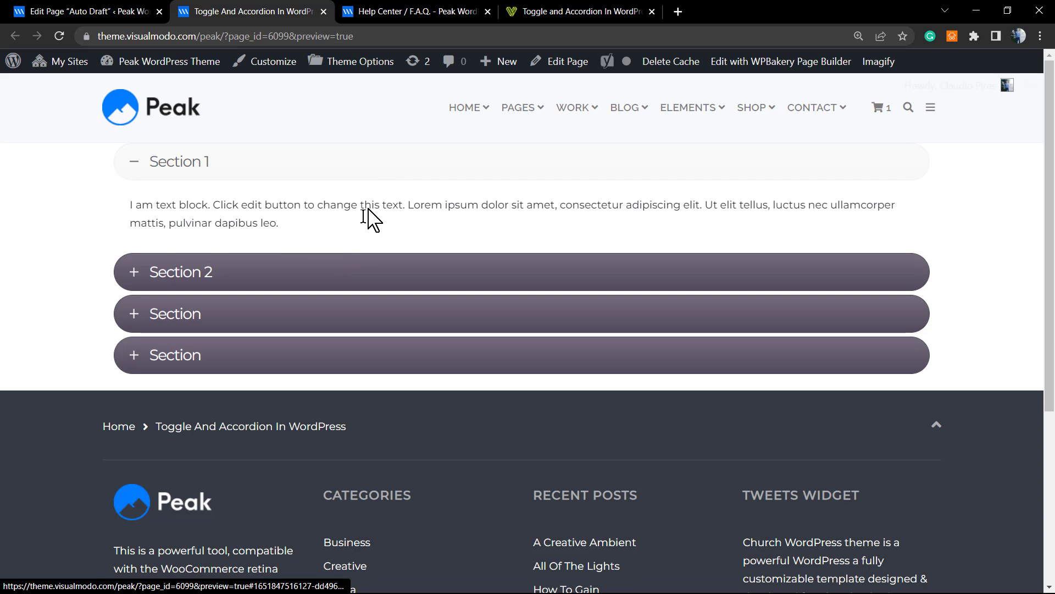
# - On the preview, expand each accordion section to check its text, message box and image
pyautogui.click(344, 283)
pyautogui.click(352, 319)
pyautogui.click(355, 350)
pyautogui.click(348, 254)
pyautogui.click(340, 213)
pyautogui.click(351, 165)
pyautogui.click(405, 279)
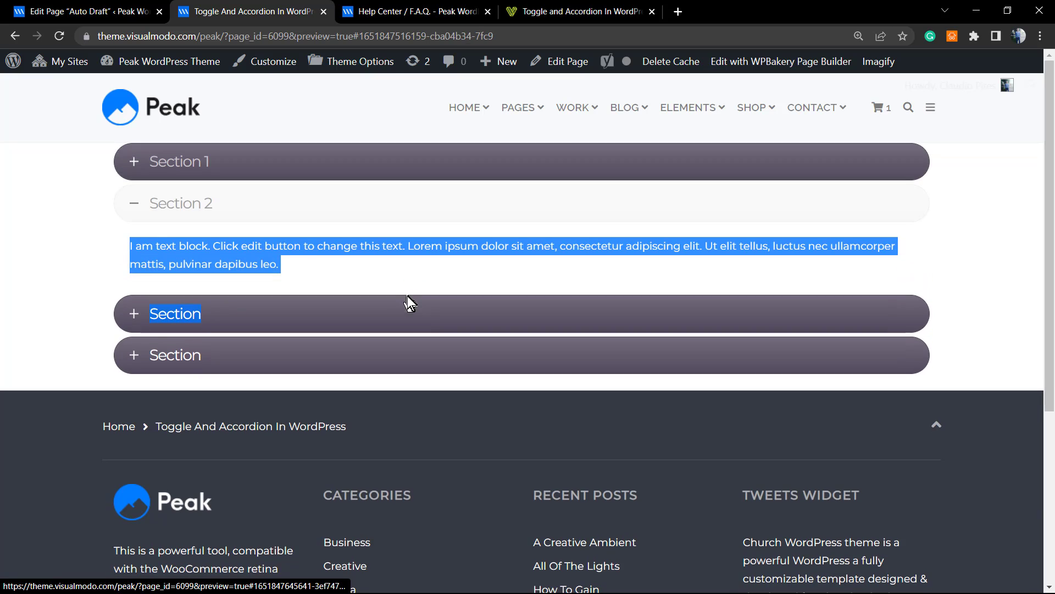
pyautogui.click(410, 305)
pyautogui.click(401, 346)
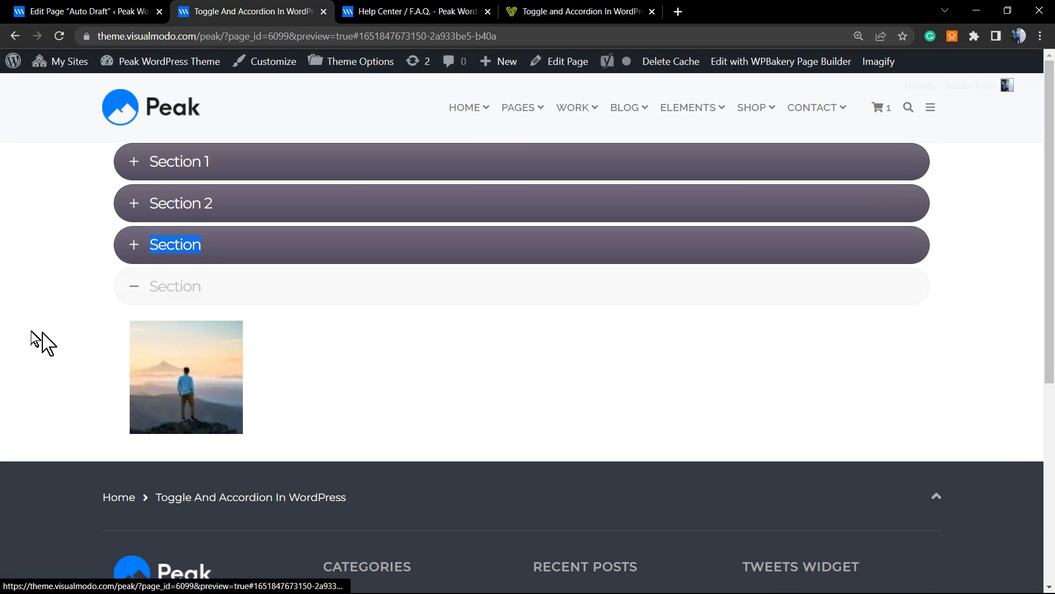
pyautogui.click(338, 174)
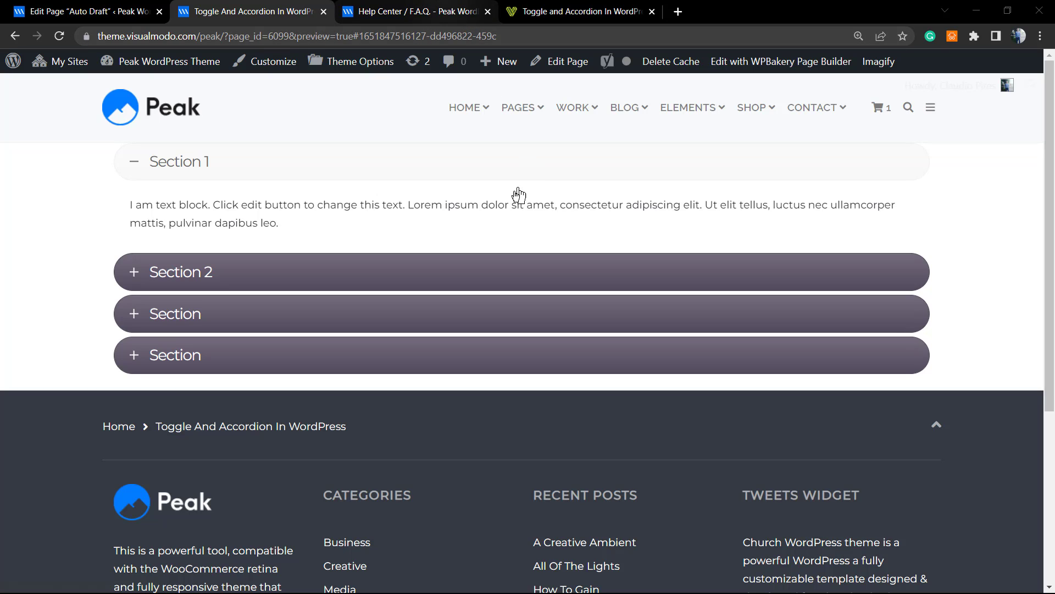
# - Go through the other browser tabs and return to the Edit Page tab
pyautogui.click(396, 12)
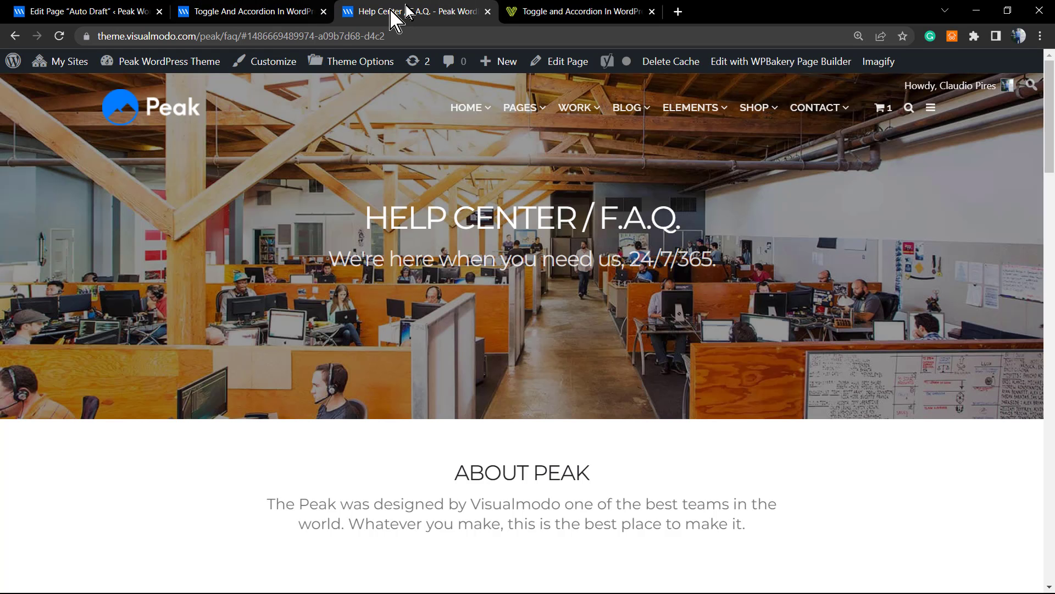
pyautogui.click(530, 12)
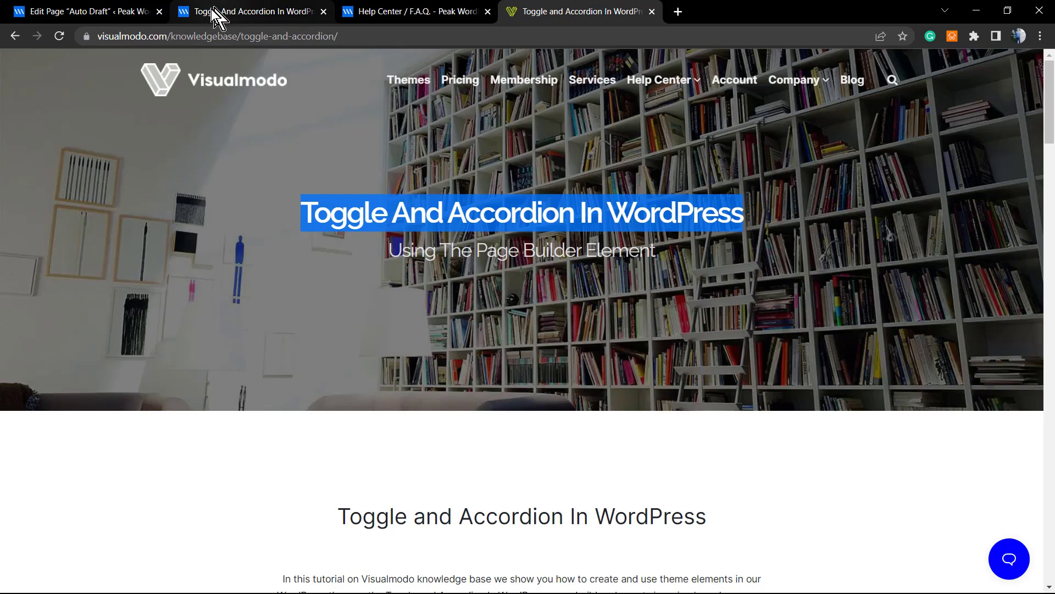
pyautogui.click(213, 13)
pyautogui.click(125, 15)
# - Set the accordion row's top padding to 30, save, and bring up its column layout choices
pyautogui.scroll(3, 420, 355)
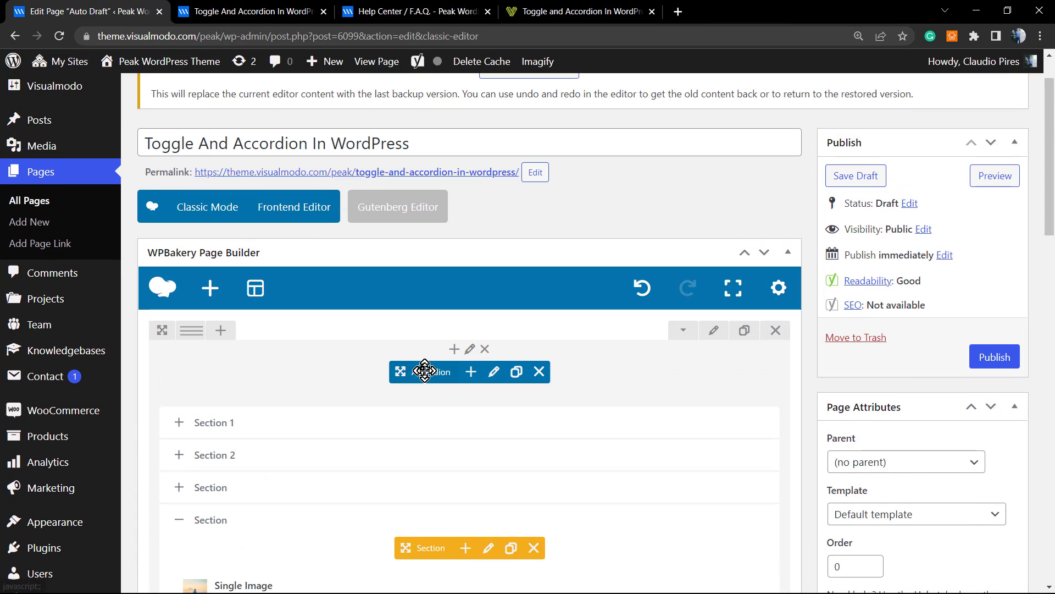
pyautogui.click(709, 335)
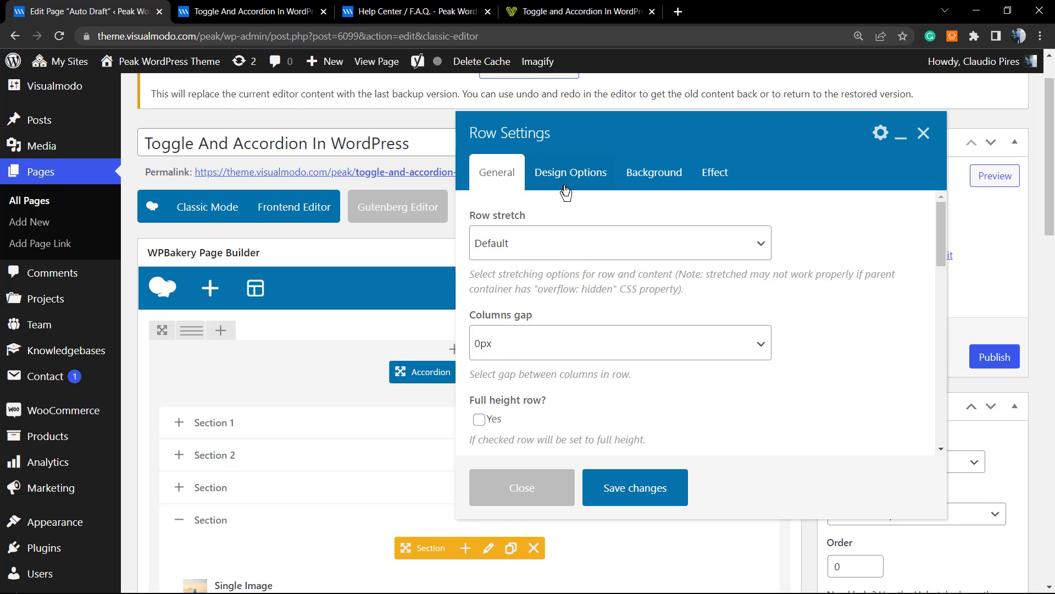
pyautogui.click(566, 191)
pyautogui.click(599, 318)
pyautogui.write('30')
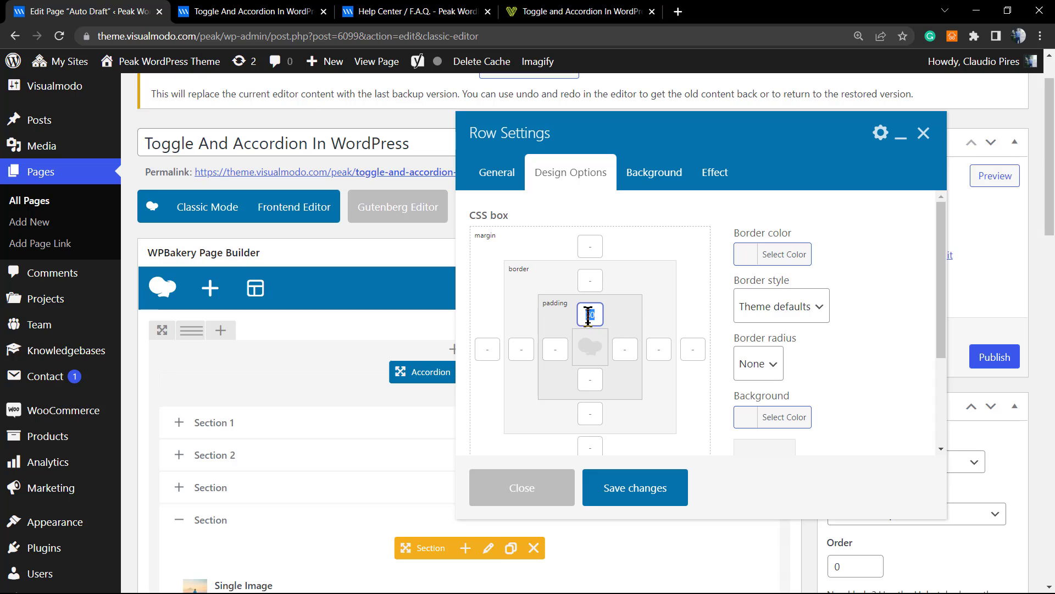
pyautogui.click(596, 381)
pyautogui.click(627, 490)
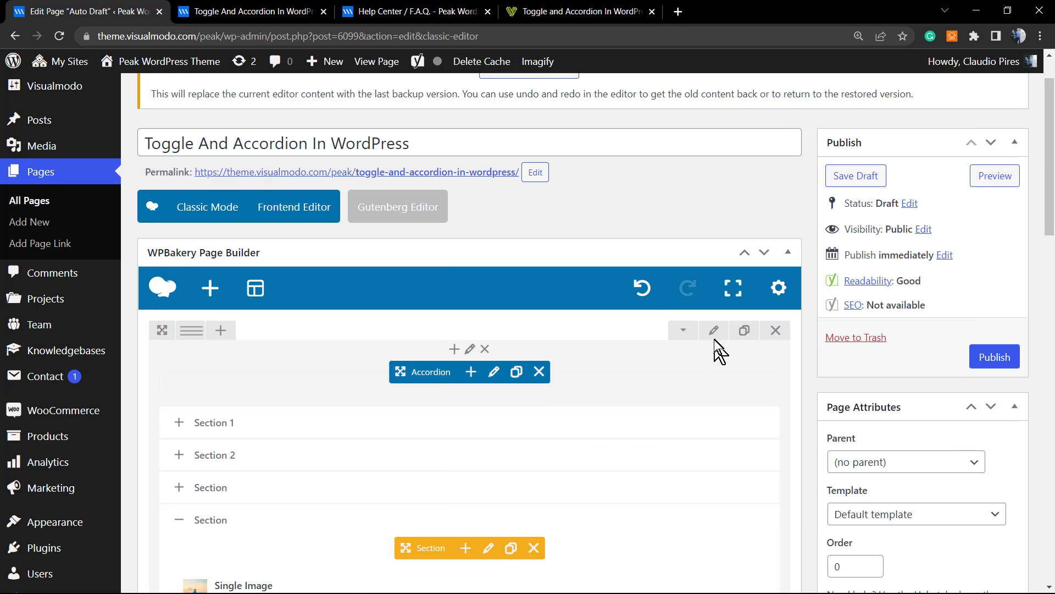
pyautogui.scroll(-1, 207, 308)
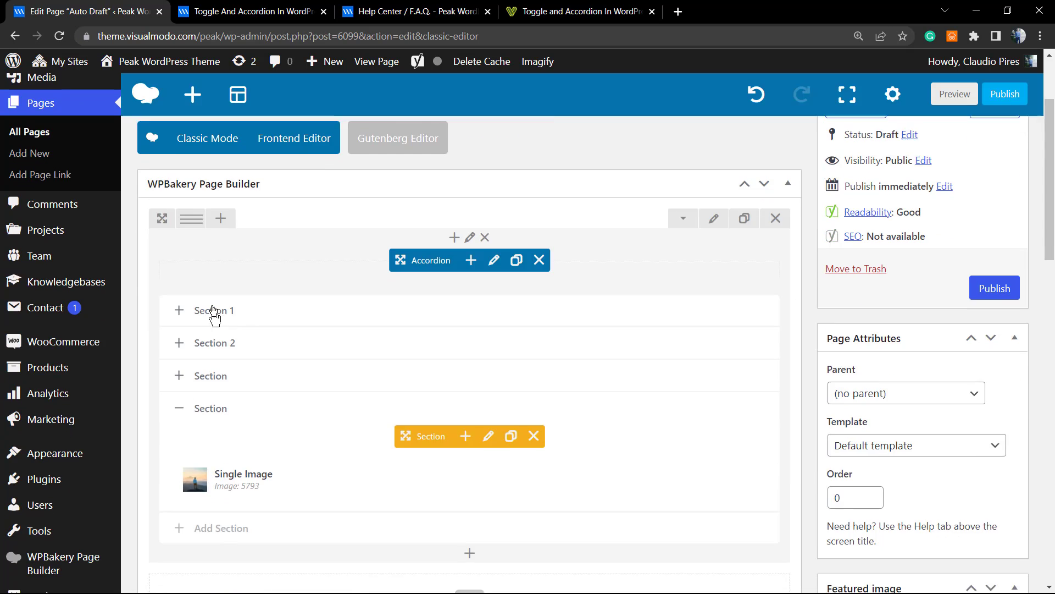
pyautogui.moveTo(180, 224)
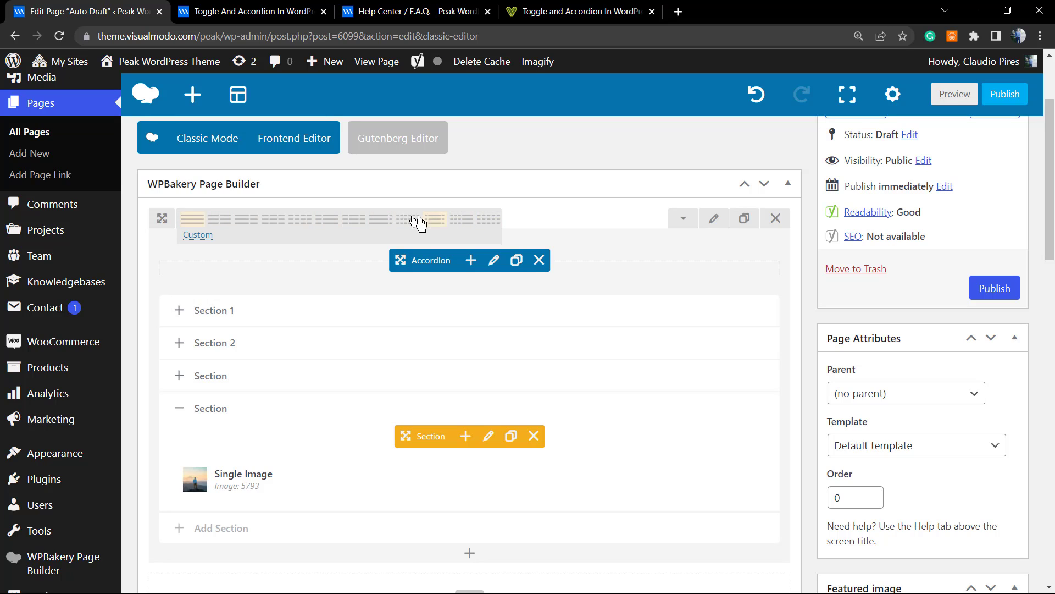
# - Apply the 1/6+4/6+1/6 row layout, move the accordion into the middle column, and preview
pyautogui.click(435, 219)
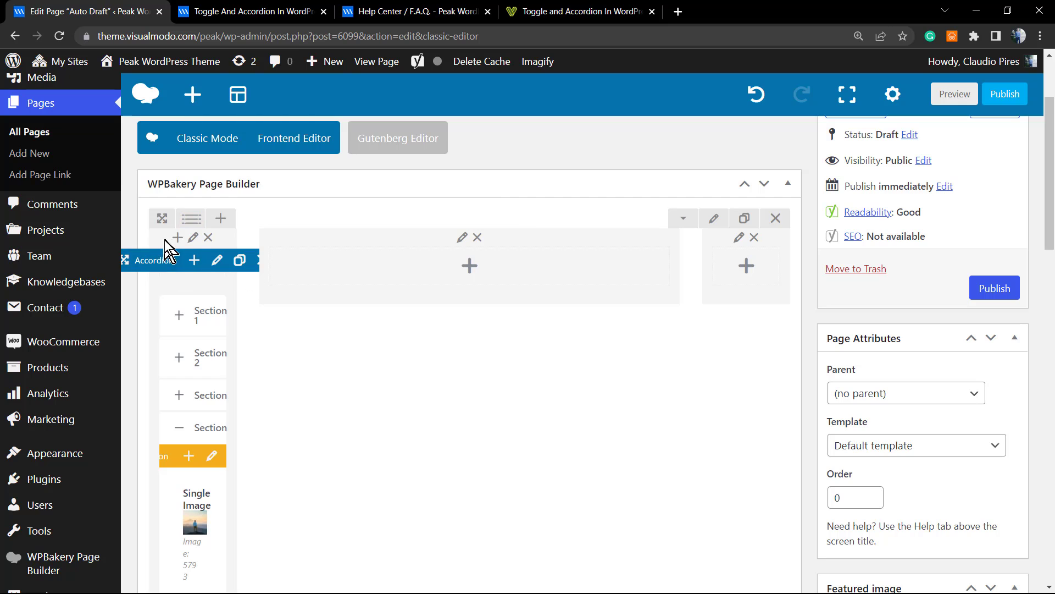
pyautogui.moveTo(252, 262); pyautogui.dragTo(434, 286)
pyautogui.click(947, 96)
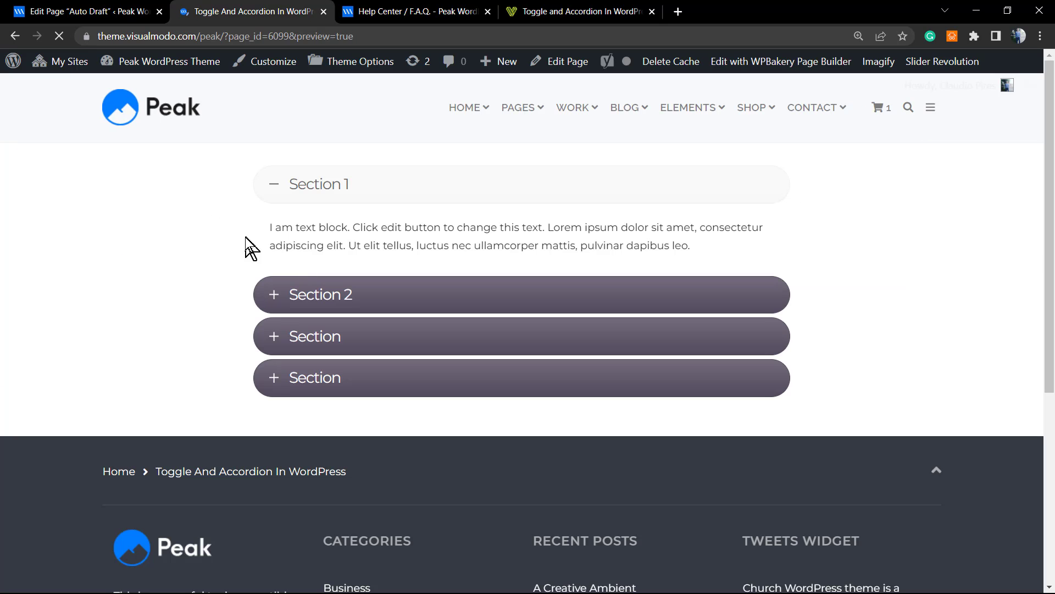
# - Expand accordion sections 2, 3 and 4 in the preview, then return to the editor
pyautogui.tripleClick(388, 296)
pyautogui.click(381, 334)
pyautogui.click(363, 376)
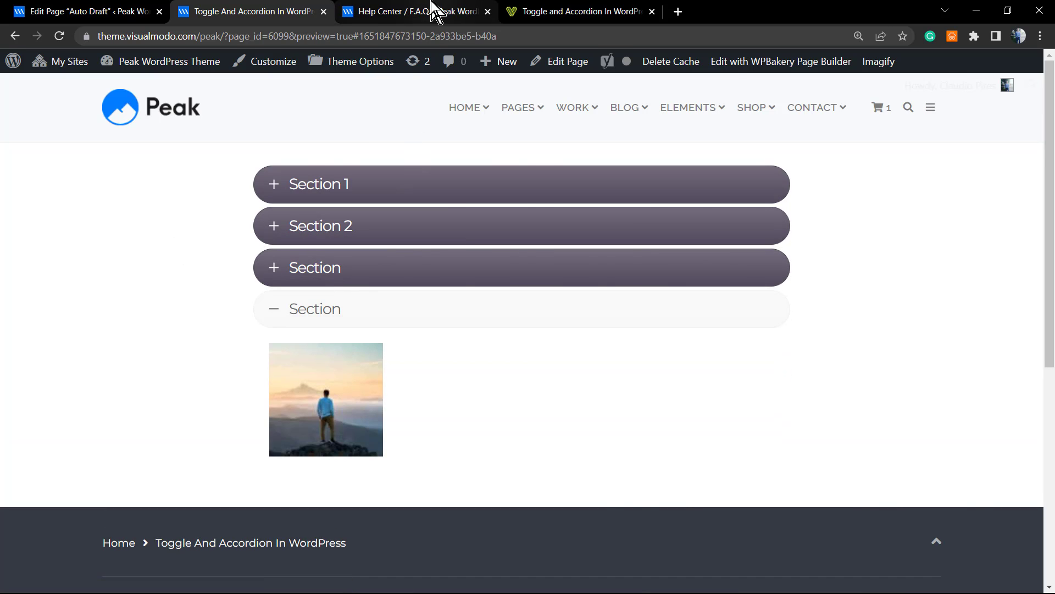
pyautogui.click(458, 11)
pyautogui.click(308, 11)
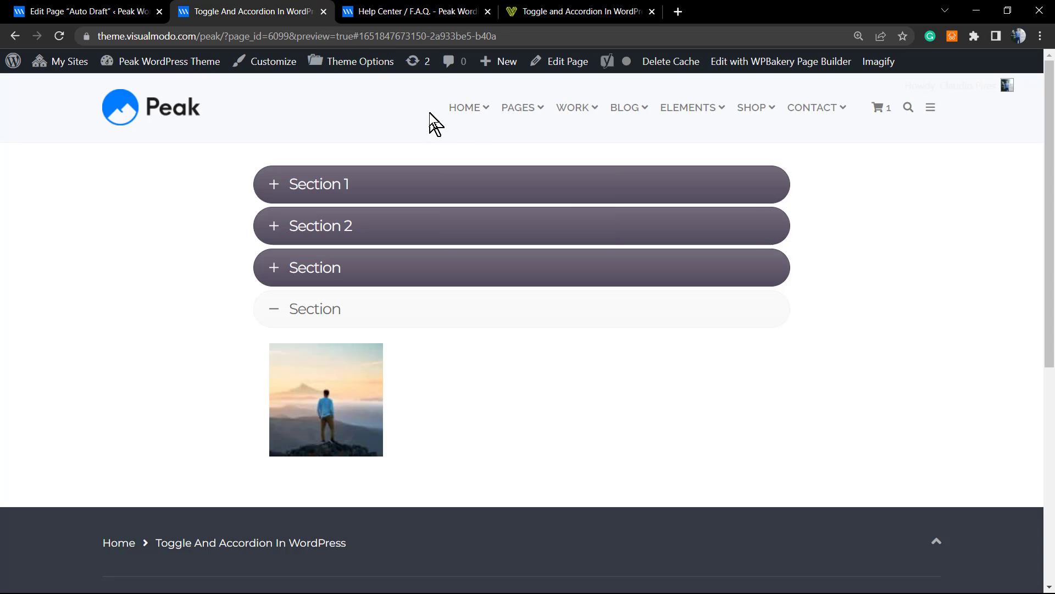
pyautogui.click(110, 10)
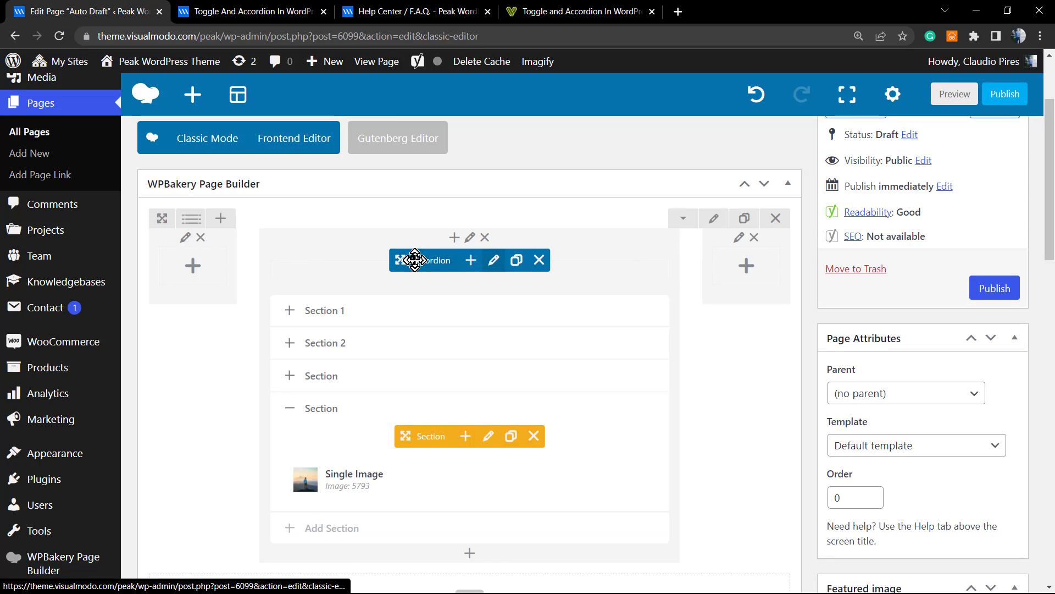
# - In Accordion Settings, set Color to Grey and change the active section from 1 to 2
pyautogui.click(493, 263)
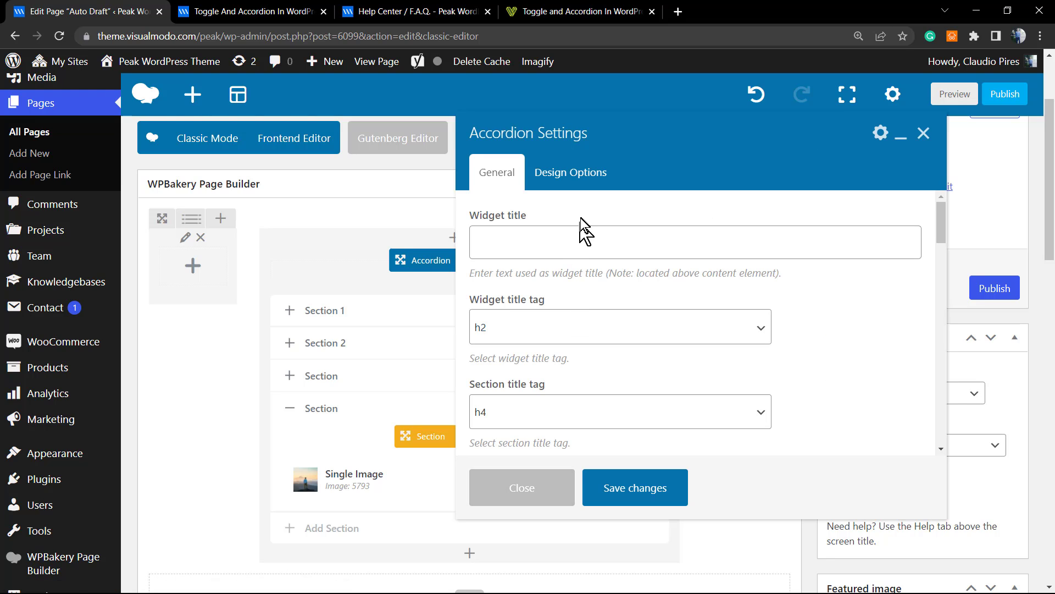
pyautogui.scroll(-4, 607, 308)
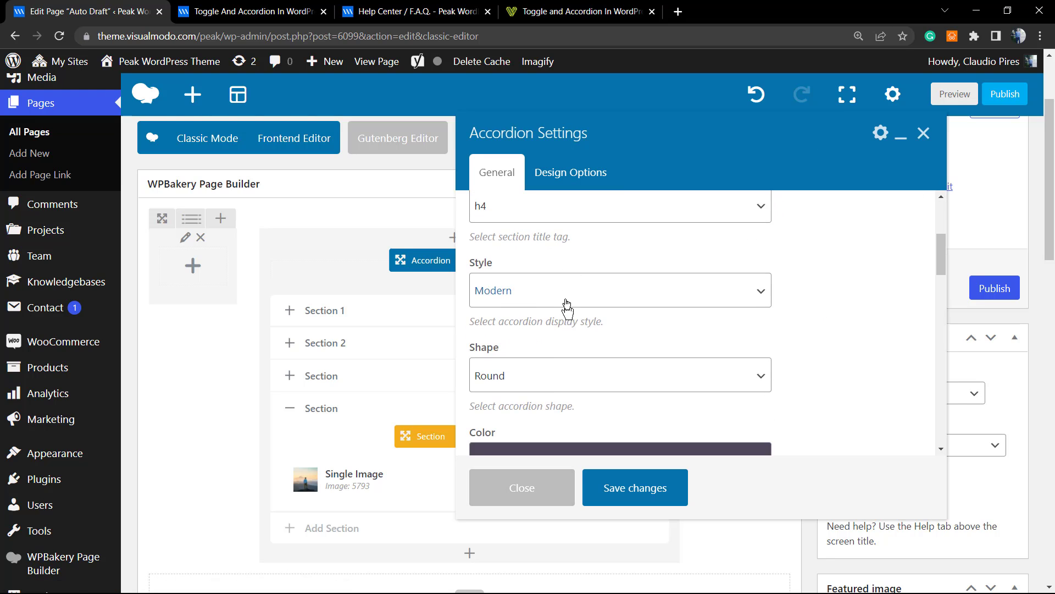
pyautogui.scroll(-3, 568, 308)
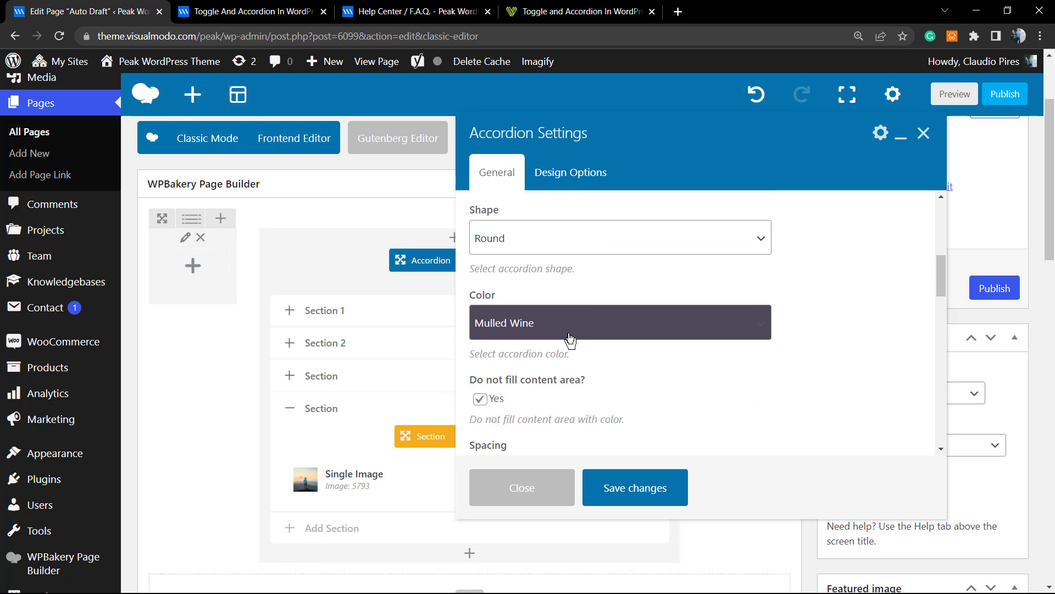
pyautogui.click(570, 338)
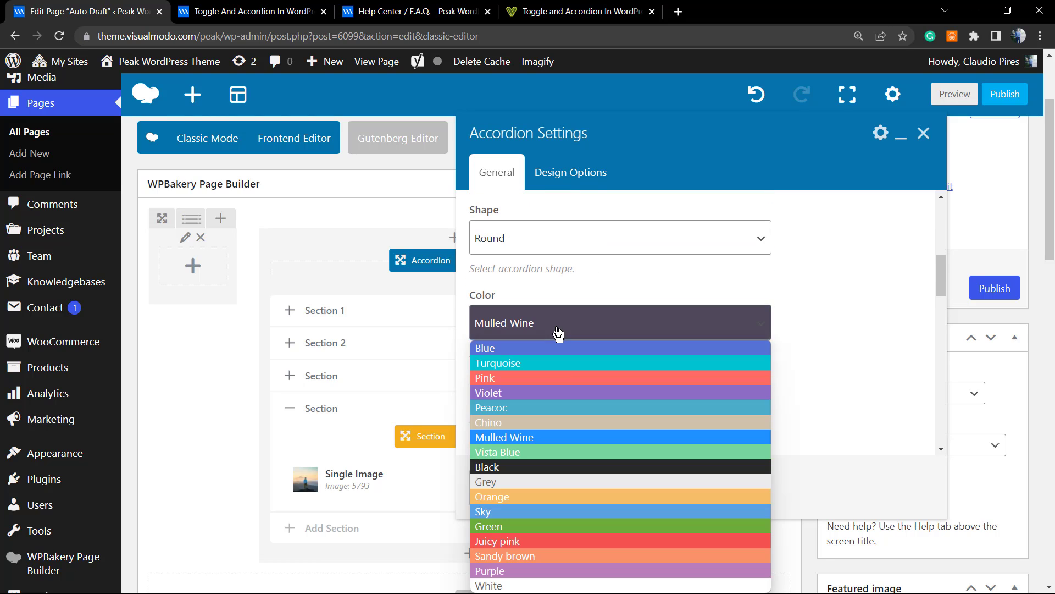
pyautogui.click(541, 483)
pyautogui.scroll(-5, 618, 392)
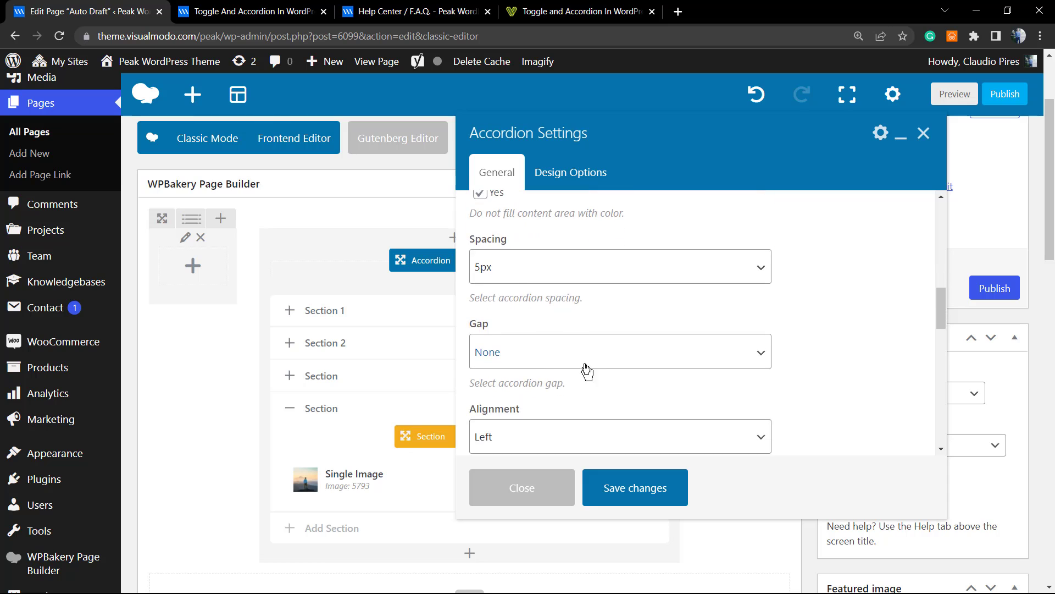
pyautogui.scroll(-8, 572, 368)
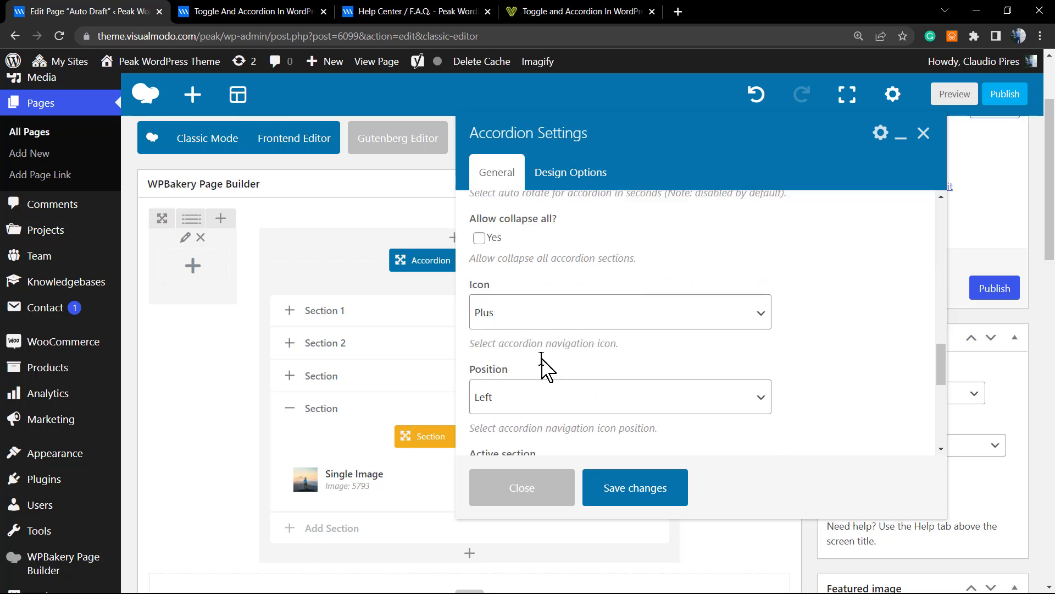
pyautogui.click(547, 365)
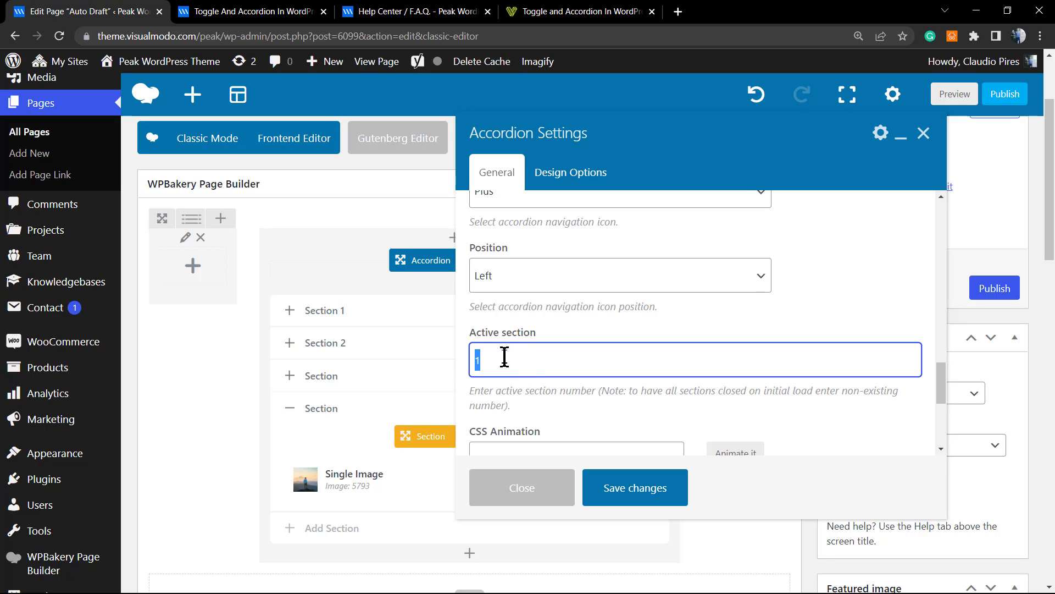
pyautogui.scroll(-1, 578, 365)
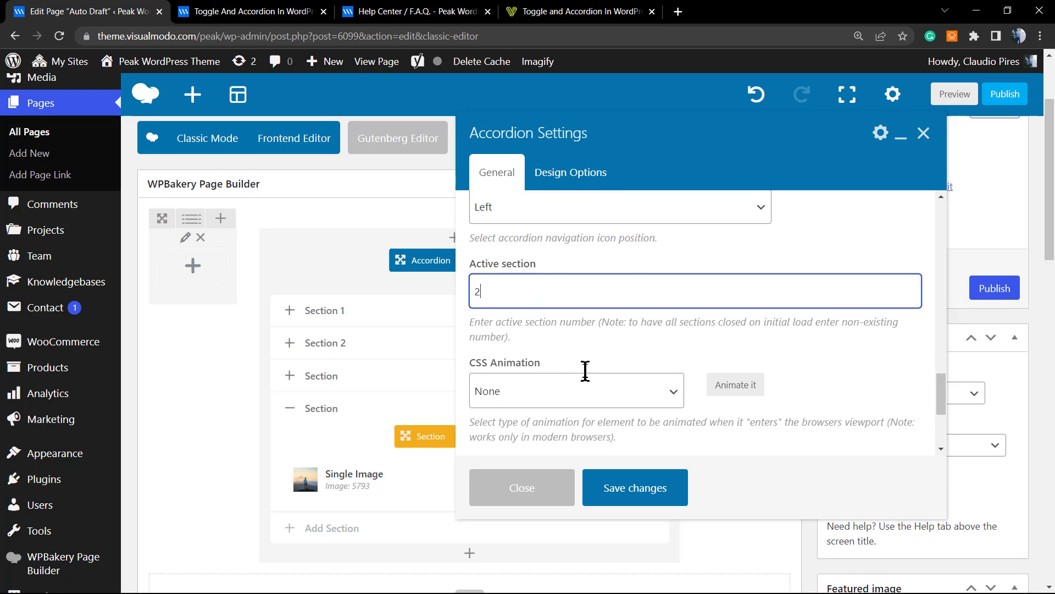
pyautogui.click(621, 486)
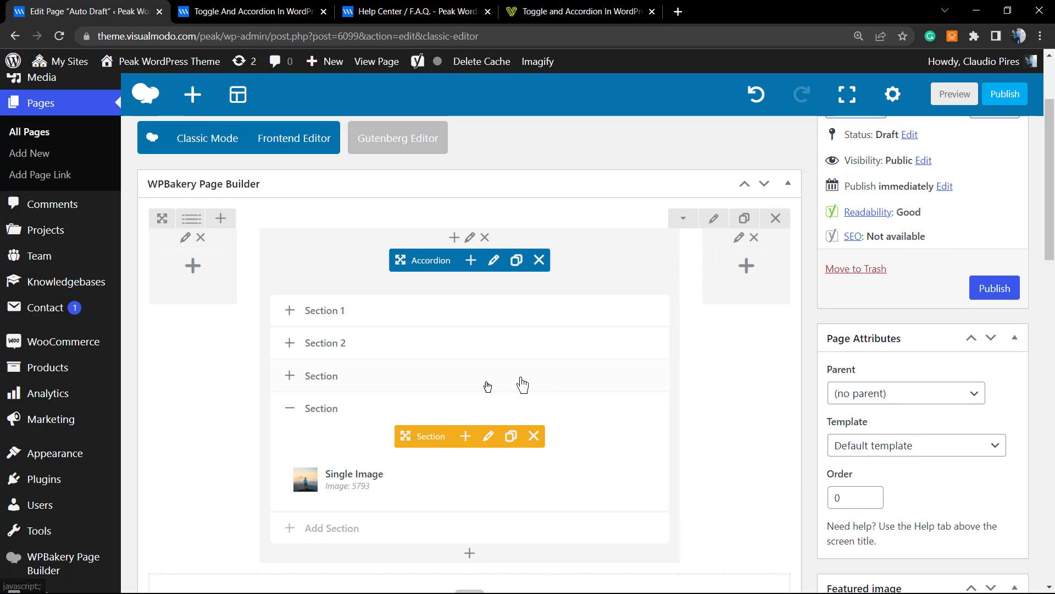
pyautogui.click(955, 94)
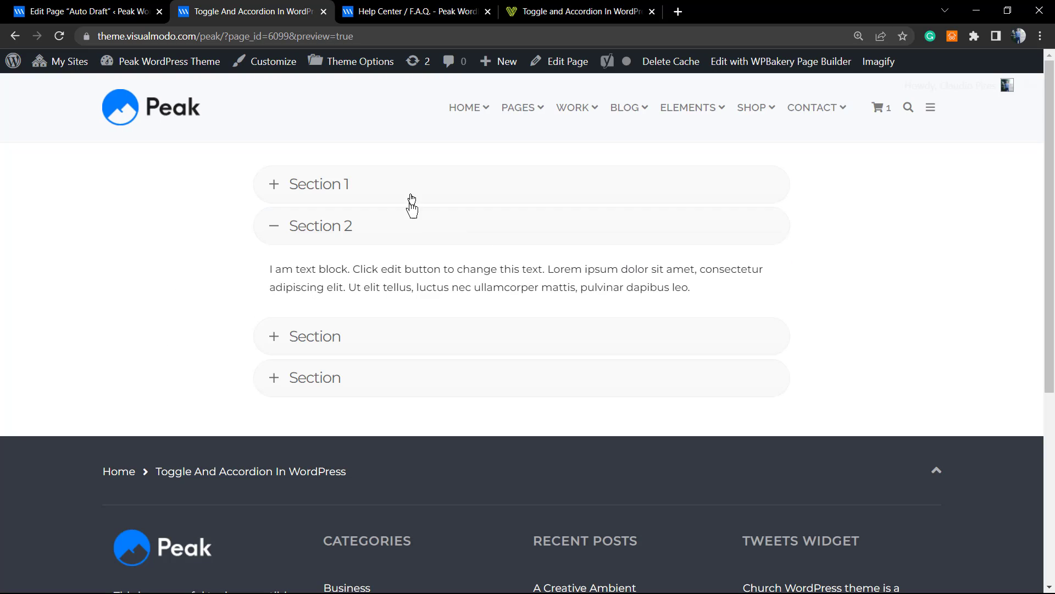
pyautogui.click(409, 192)
pyautogui.click(407, 307)
pyautogui.click(385, 338)
pyautogui.click(384, 375)
pyautogui.click(382, 266)
pyautogui.click(361, 222)
pyautogui.click(362, 196)
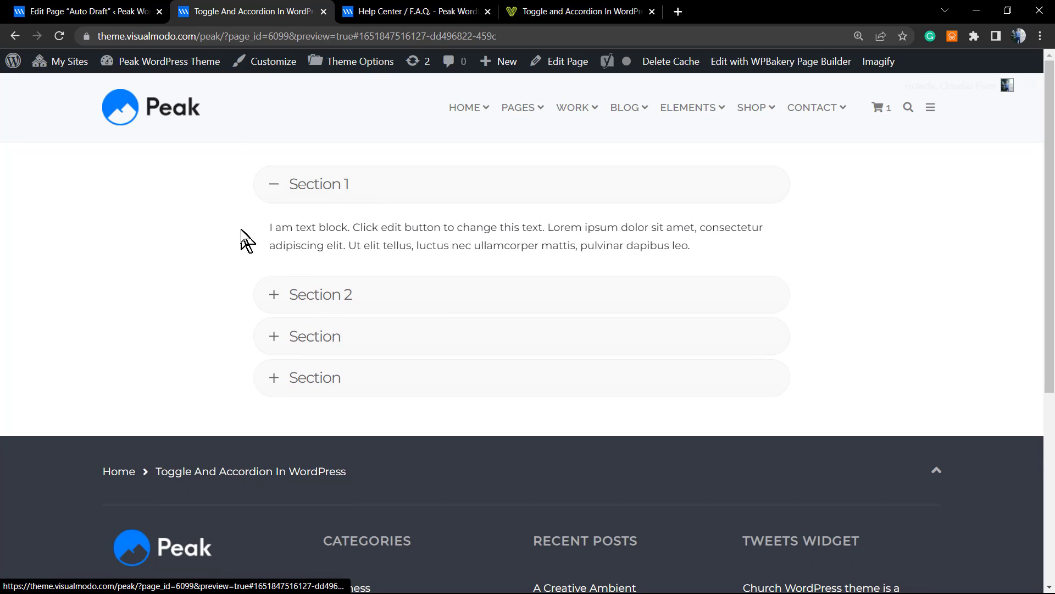
pyautogui.click(118, 11)
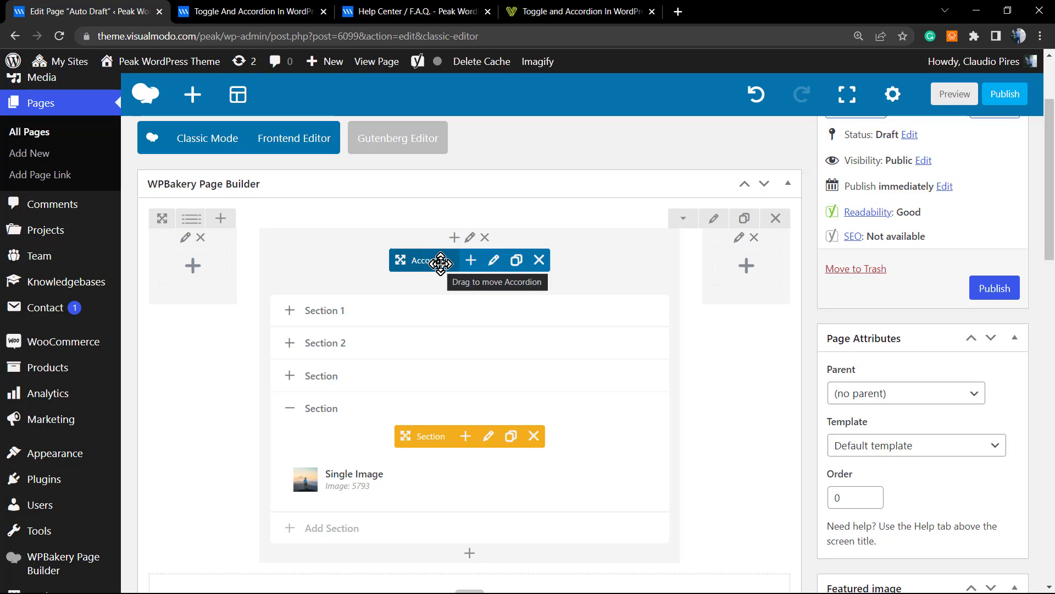
# - Switch the row to the 1/2+1/2 layout, leaving the left column empty beside the accordion
pyautogui.press('F11')
pyautogui.press('F11')
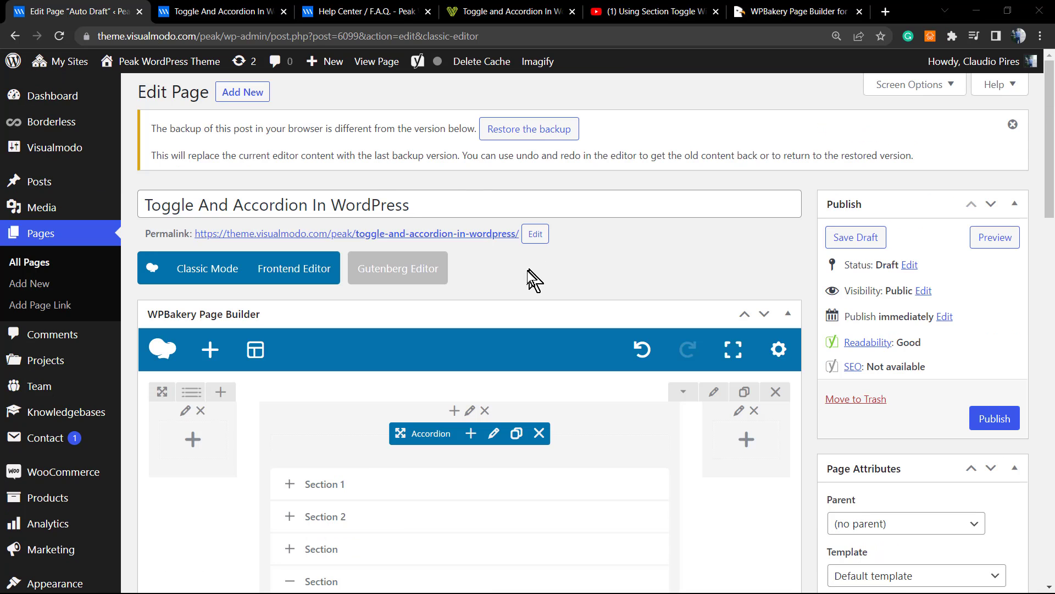
pyautogui.scroll(-3, 527, 289)
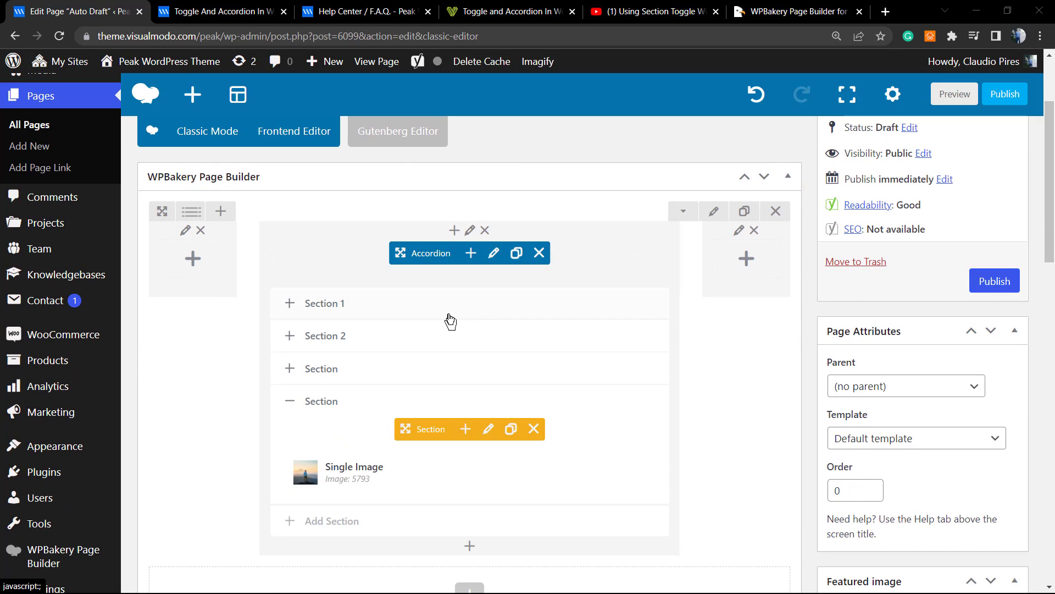
pyautogui.scroll(2, 449, 339)
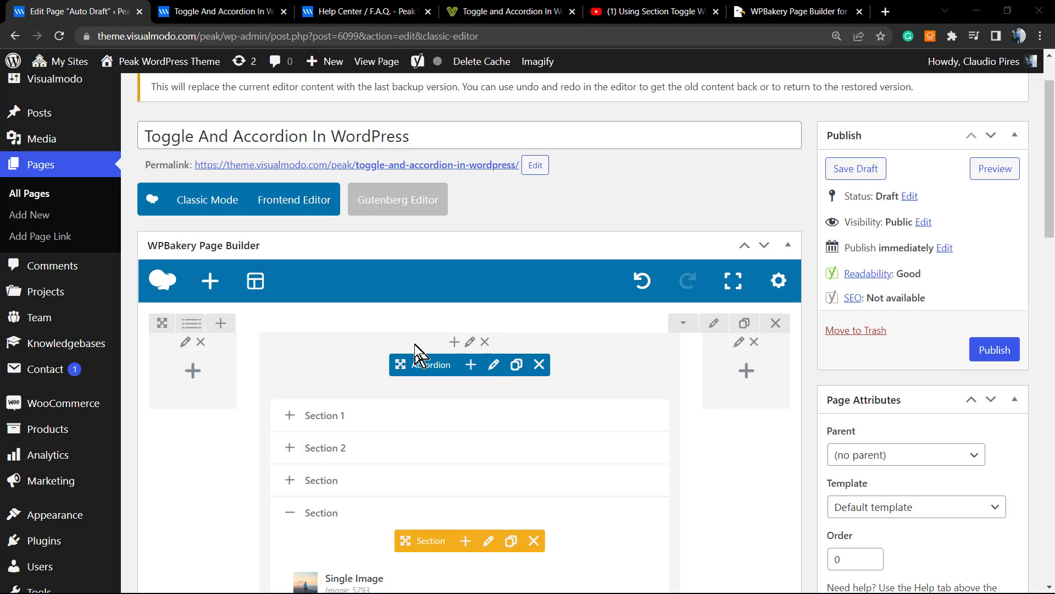
pyautogui.moveTo(197, 329)
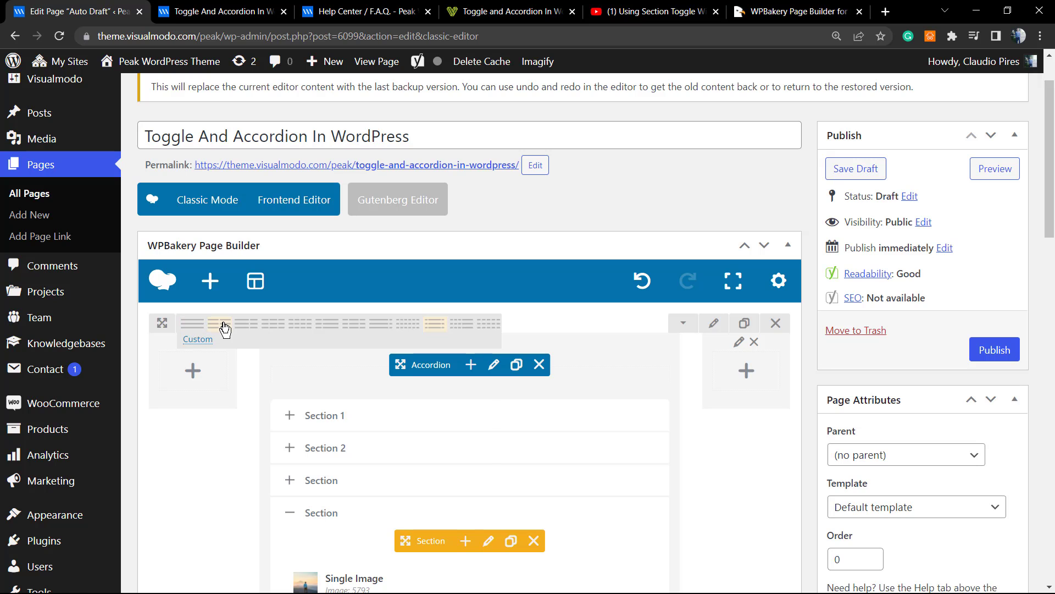
pyautogui.click(225, 329)
pyautogui.scroll(-2, 397, 377)
pyautogui.scroll(1, 396, 377)
pyautogui.scroll(-5, 395, 385)
pyautogui.scroll(6, 403, 401)
pyautogui.scroll(1, 388, 391)
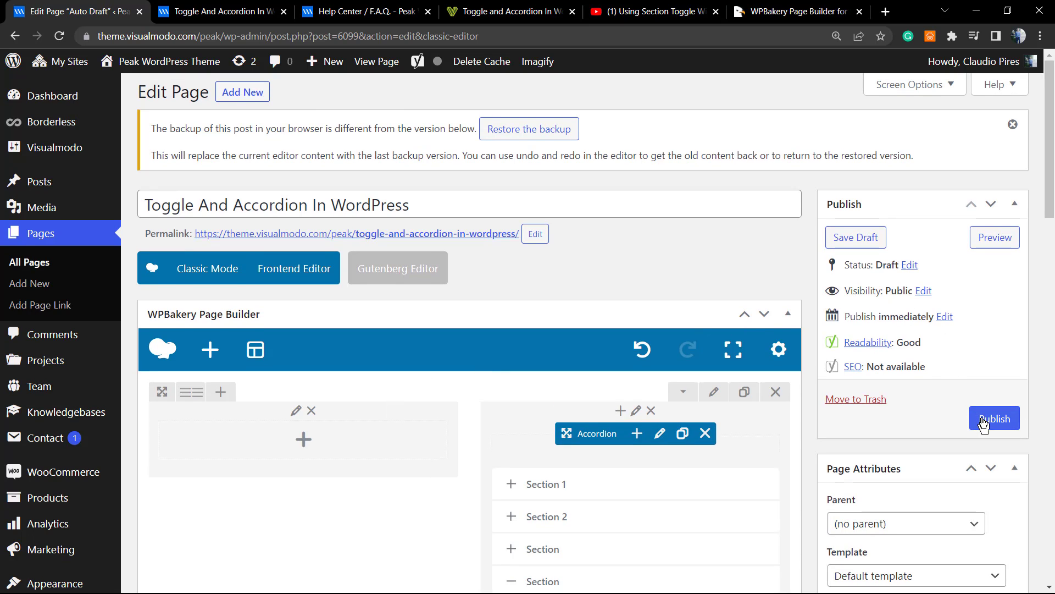
# - Save the page as a draft and look over the two-column row
pyautogui.click(862, 241)
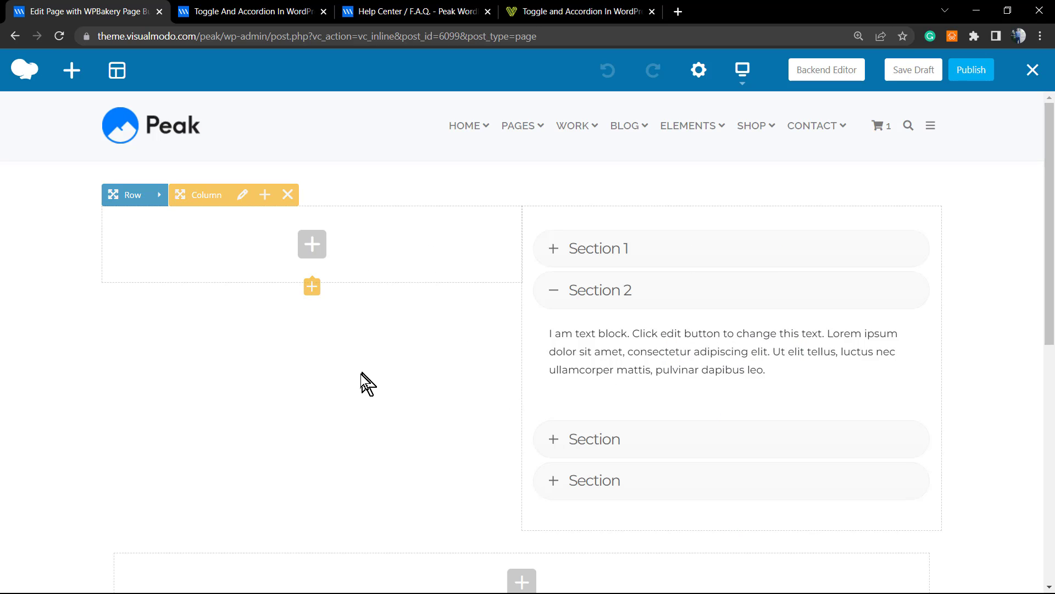
pyautogui.scroll(-7, 626, 432)
pyautogui.scroll(7, 626, 431)
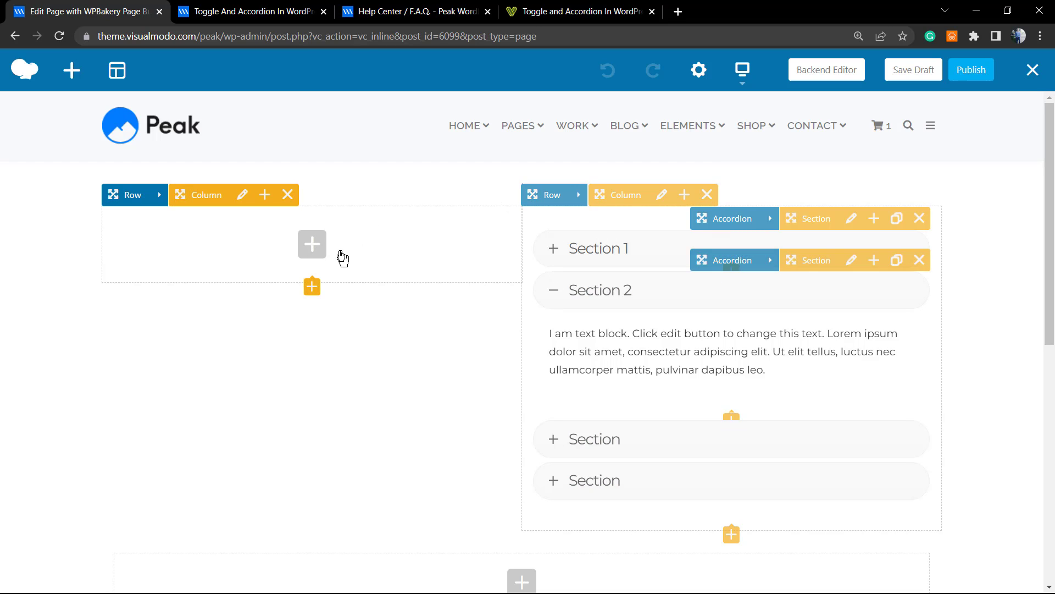
# - Insert an FAQ toggle element into the empty left column from the Add Element panel
pyautogui.click(312, 244)
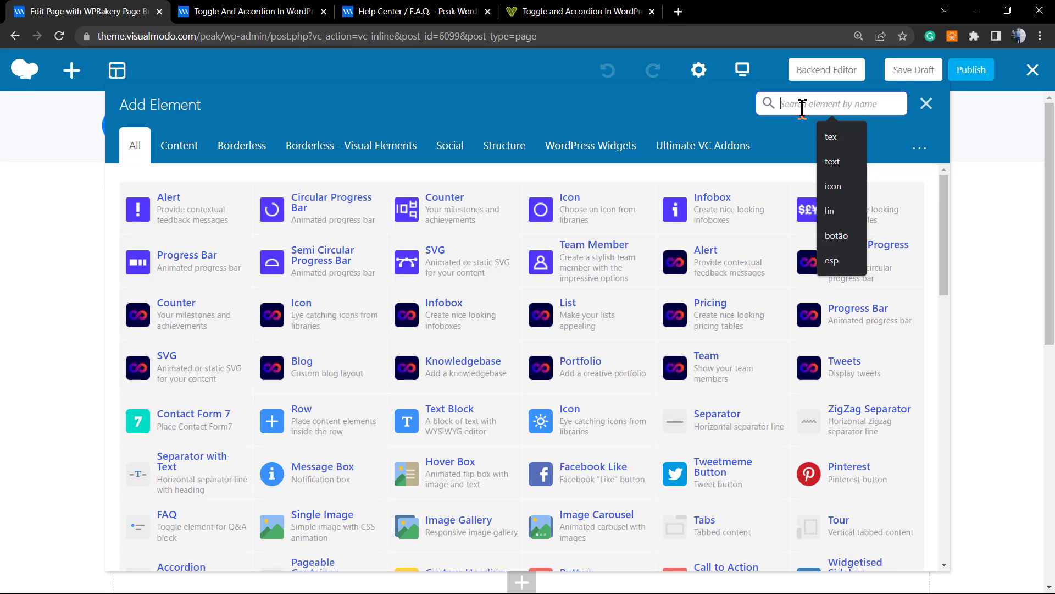
pyautogui.scroll(-1, 494, 248)
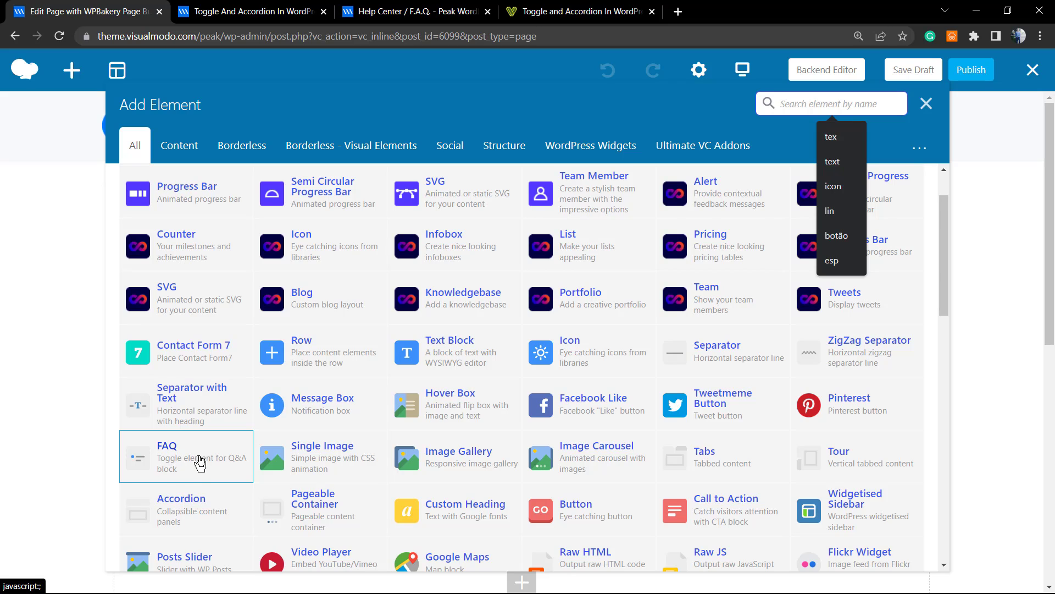
pyautogui.click(207, 463)
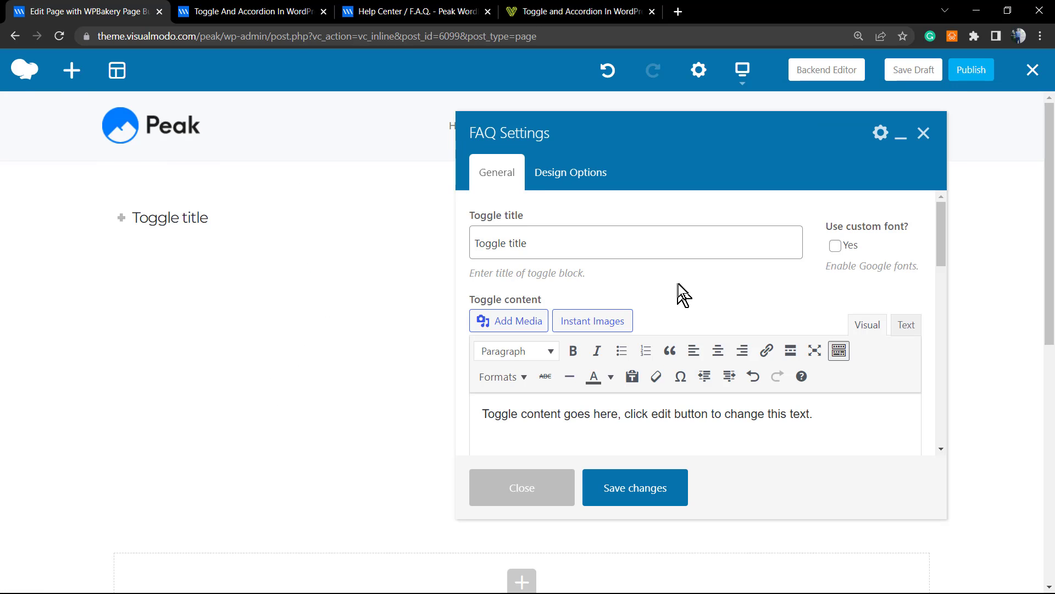
pyautogui.scroll(-4, 655, 306)
pyautogui.scroll(4, 647, 299)
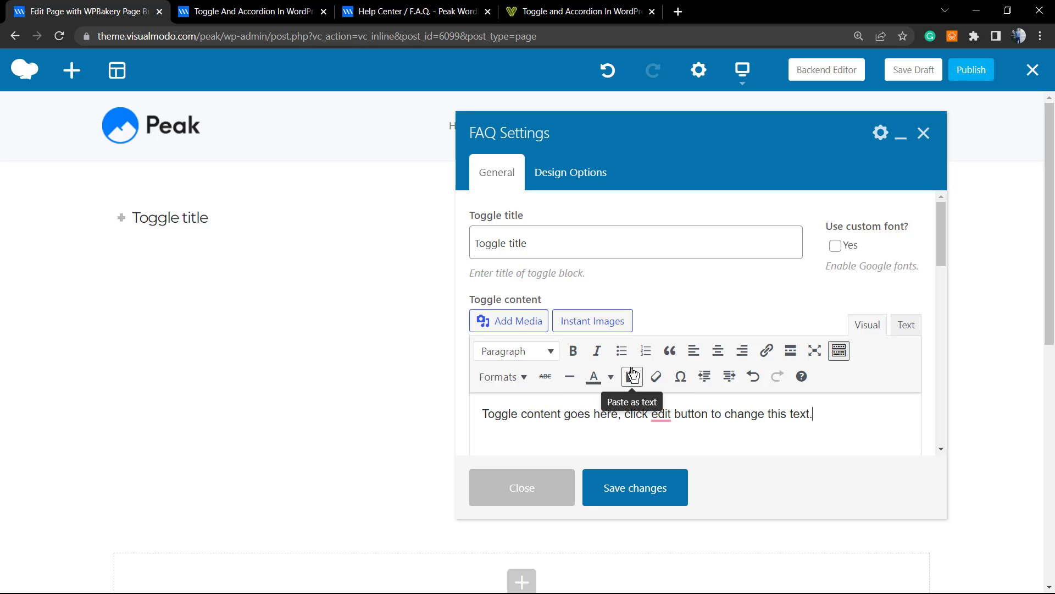
pyautogui.scroll(-4, 626, 421)
pyautogui.scroll(4, 627, 421)
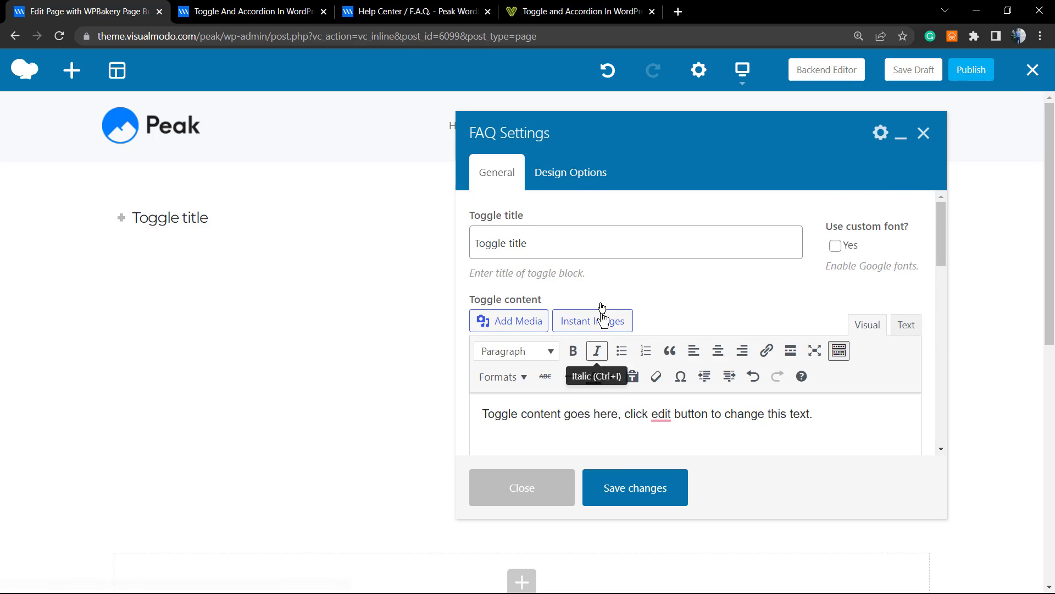
pyautogui.click(589, 243)
pyautogui.hotkey('ctrl', 'shift', 'Left')
pyautogui.hotkey('ctrl', 'shift', 'Left')
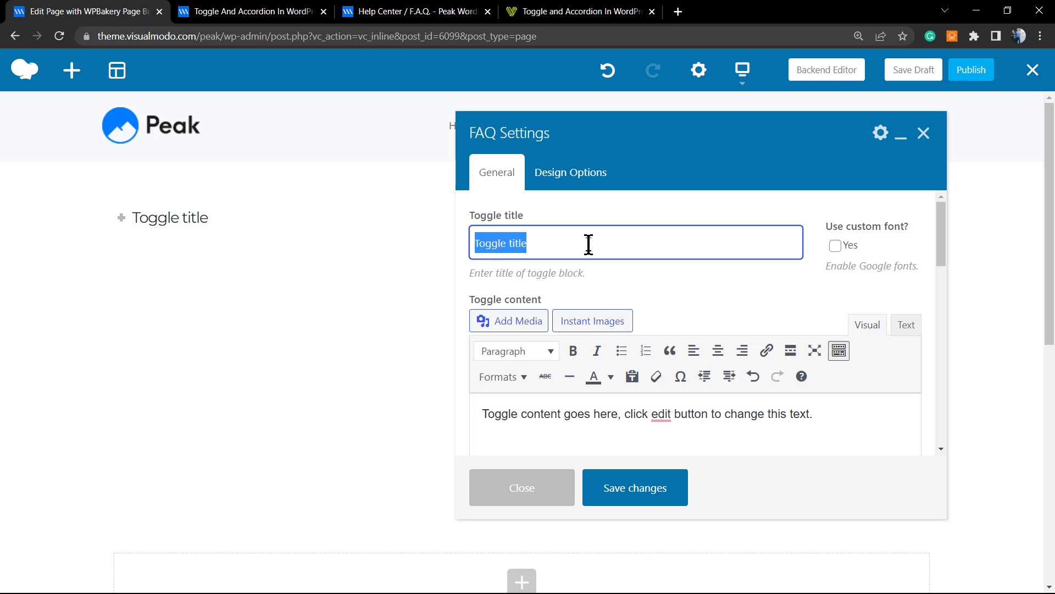
pyautogui.scroll(-8, 651, 355)
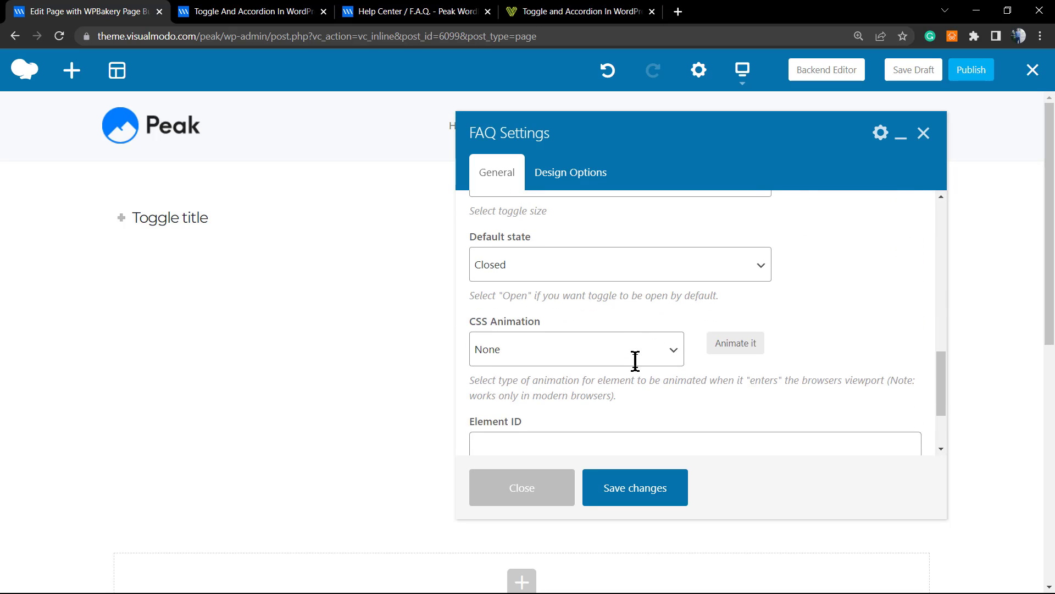
pyautogui.scroll(-2, 636, 361)
pyautogui.scroll(10, 625, 365)
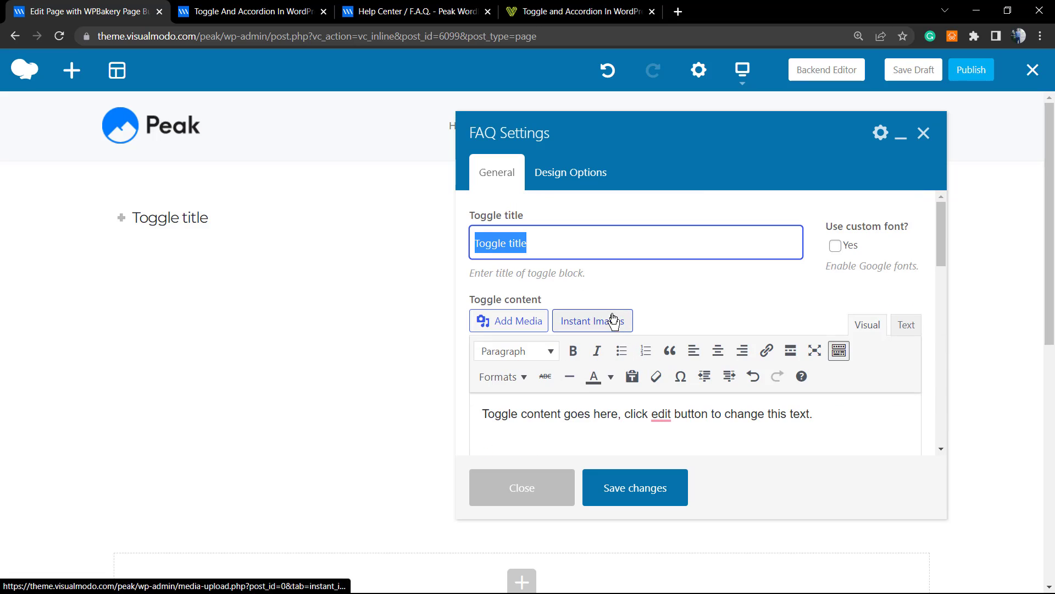
pyautogui.click(574, 241)
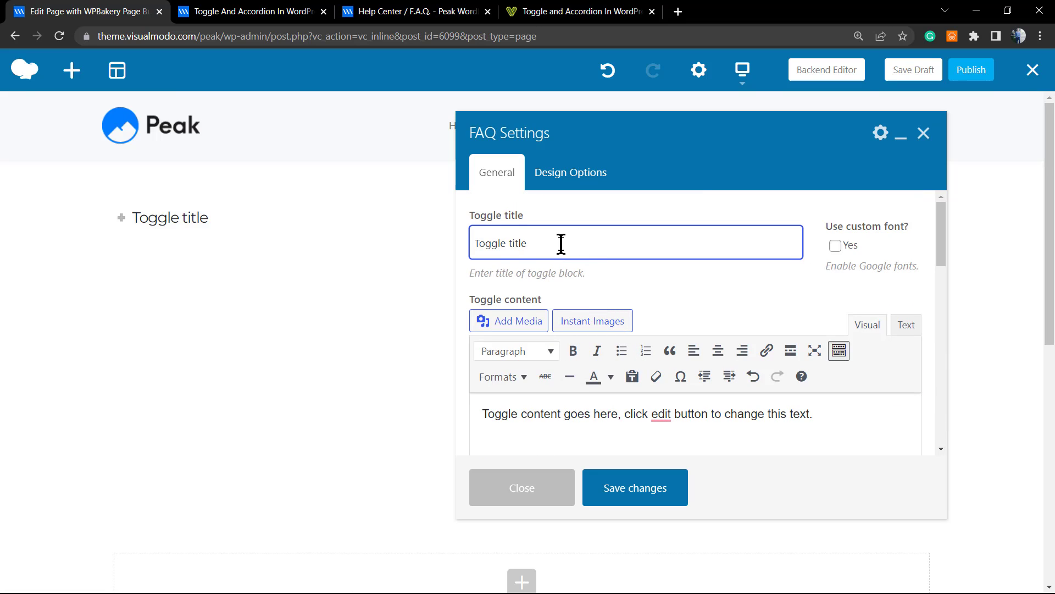
pyautogui.tripleClick(561, 244)
pyautogui.click(599, 248)
pyautogui.scroll(-1, 583, 415)
pyautogui.tripleClick(574, 356)
pyautogui.click(573, 356)
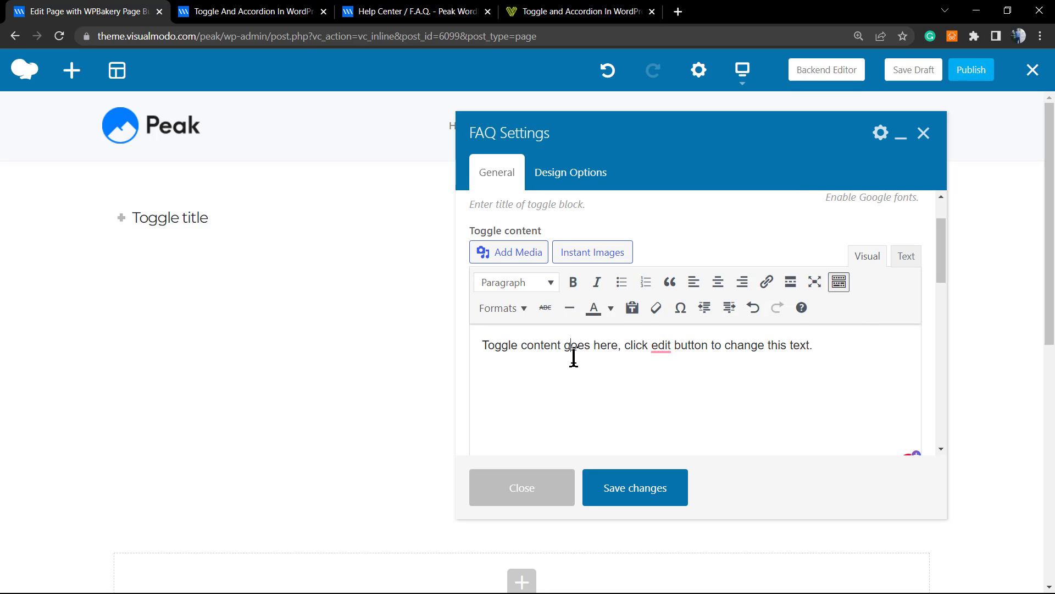
pyautogui.scroll(-4, 572, 356)
pyautogui.scroll(1, 565, 280)
pyautogui.scroll(-1, 565, 290)
# - Set the toggle style to Rounded Outline, icon colour to Chino, and keep size Normal
pyautogui.click(562, 295)
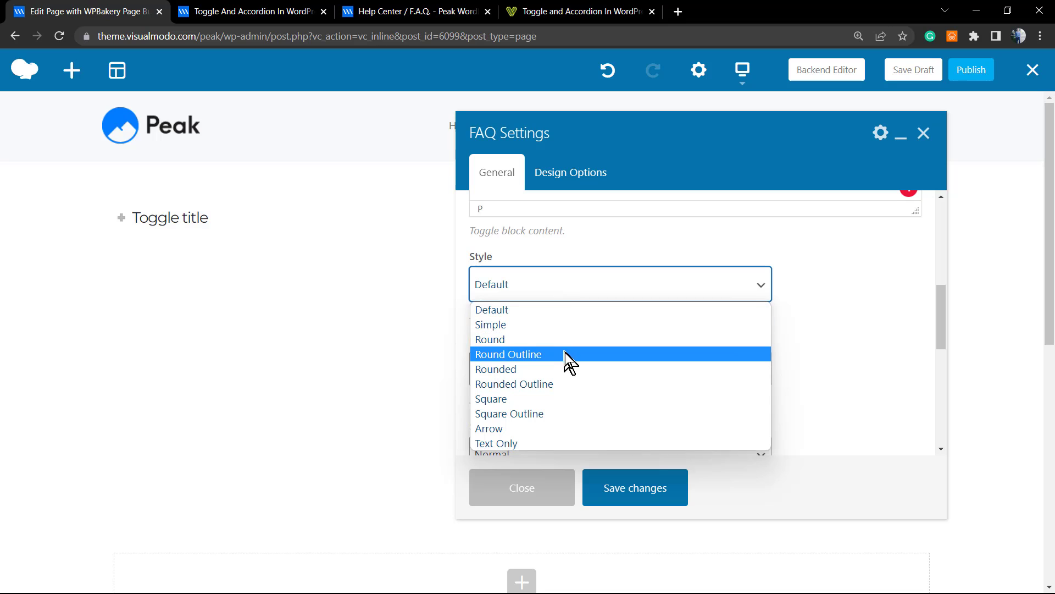
pyautogui.click(571, 385)
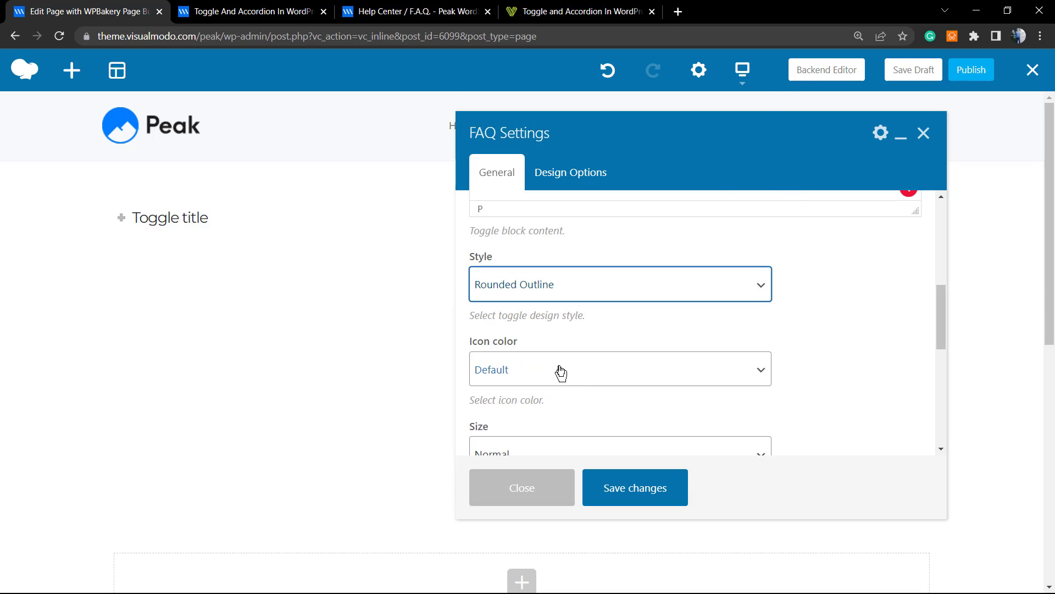
pyautogui.click(559, 371)
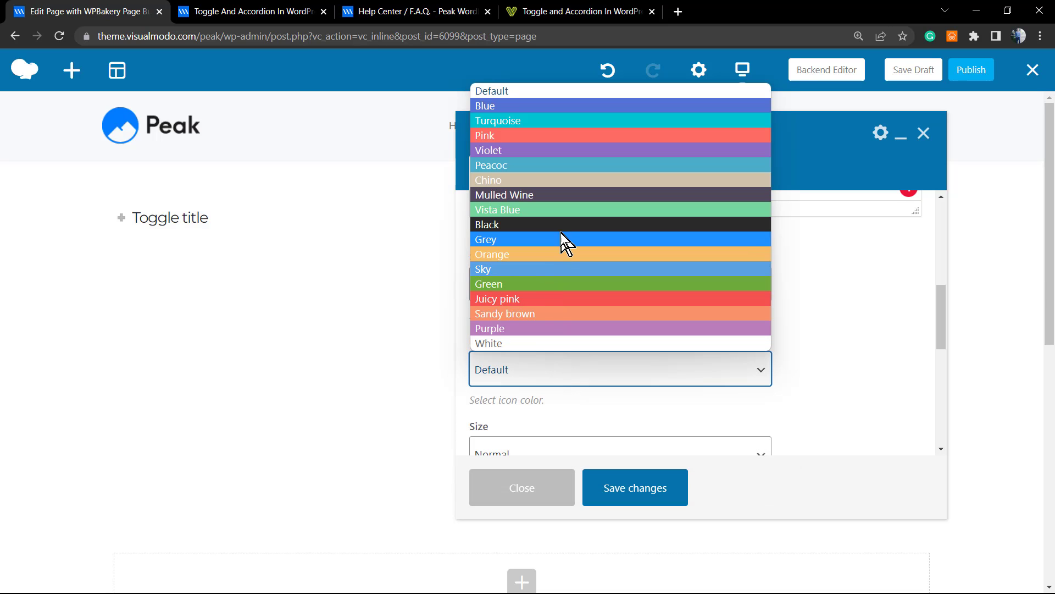
pyautogui.click(568, 180)
pyautogui.scroll(-3, 578, 236)
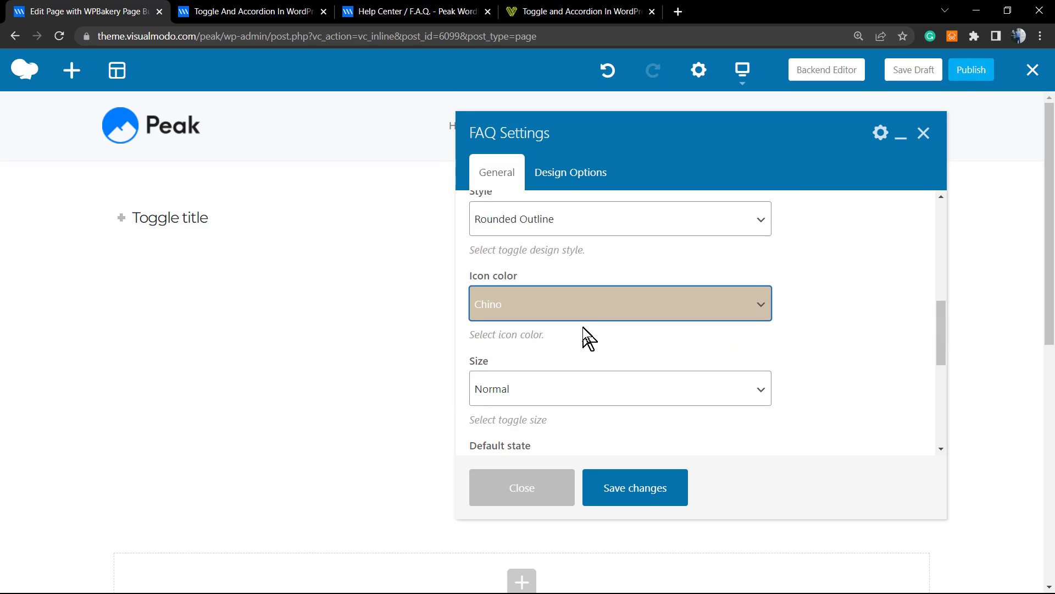
pyautogui.click(541, 317)
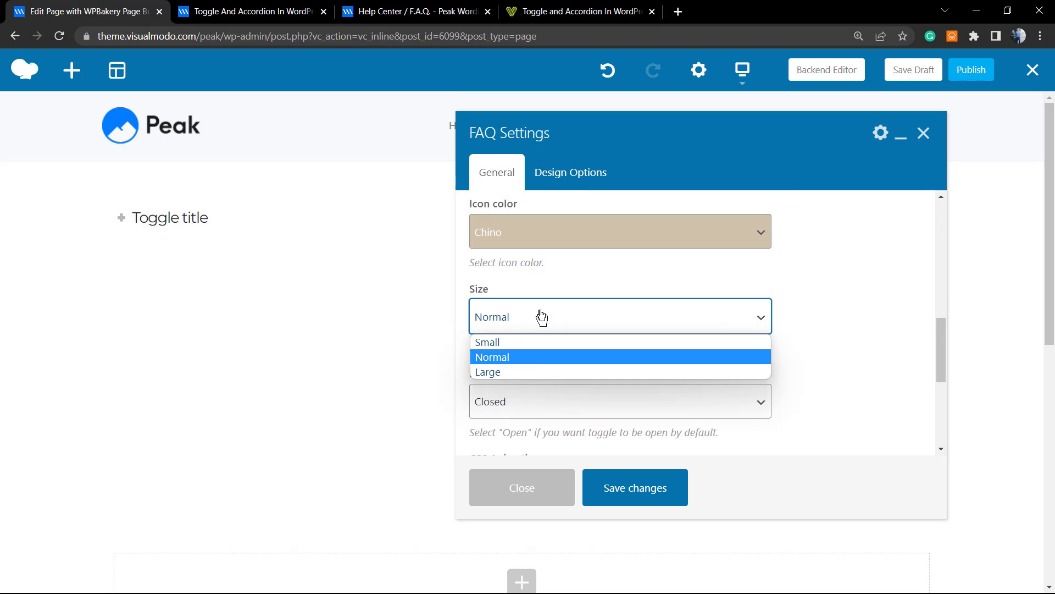
pyautogui.click(537, 361)
# - Make the toggle open by default, view its Design Options, and save the settings
pyautogui.scroll(-1, 580, 346)
pyautogui.scroll(-1, 579, 346)
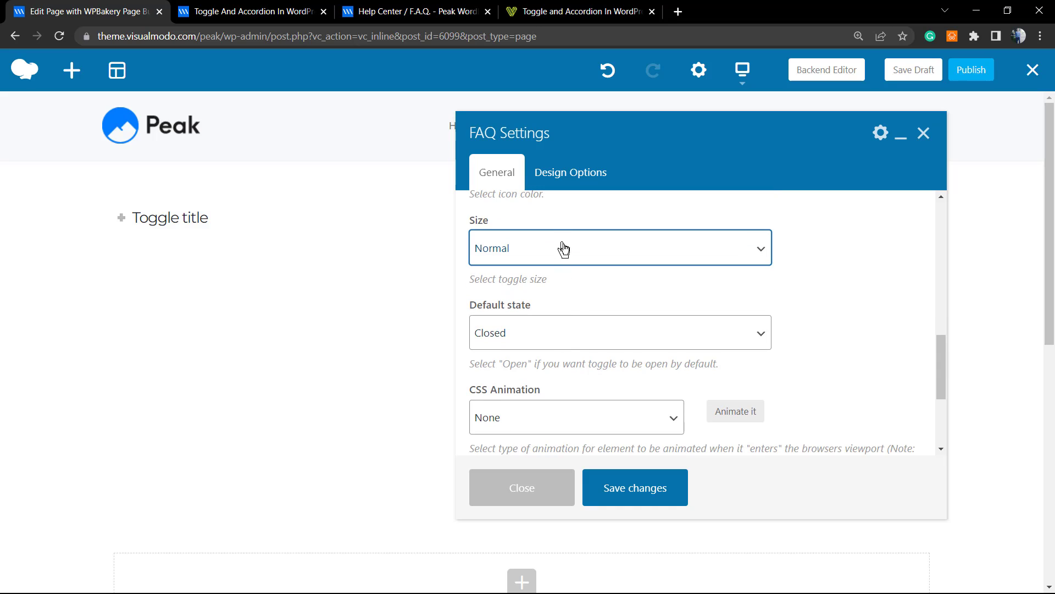
pyautogui.click(565, 335)
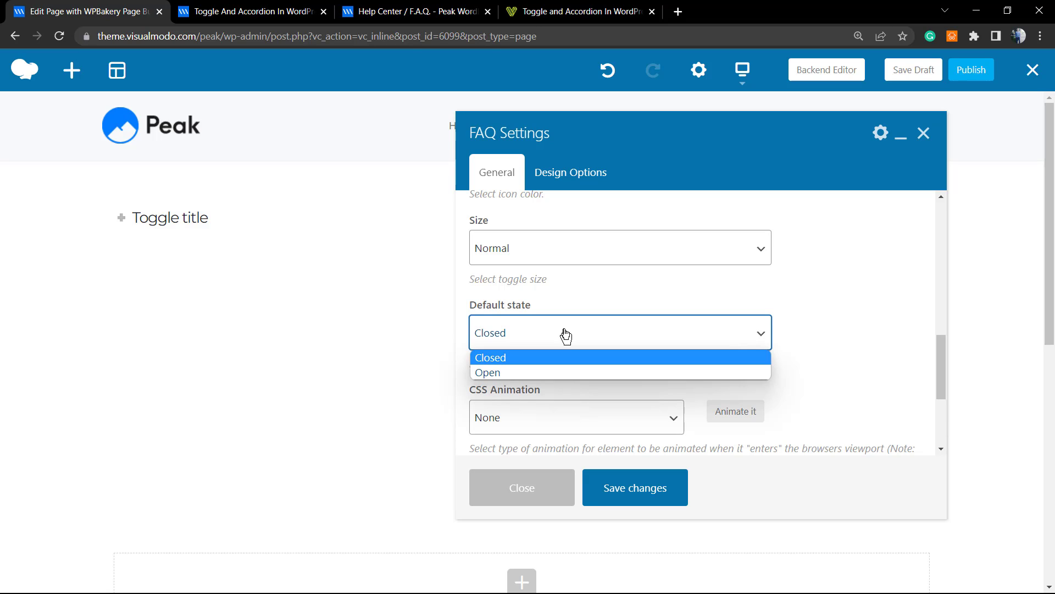
pyautogui.click(551, 372)
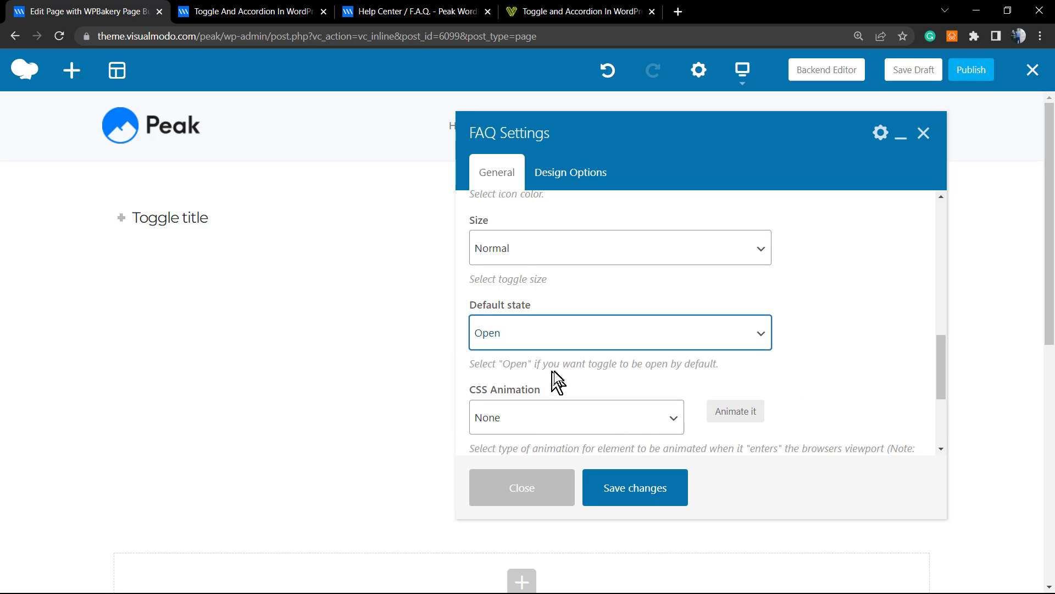
pyautogui.scroll(-4, 571, 362)
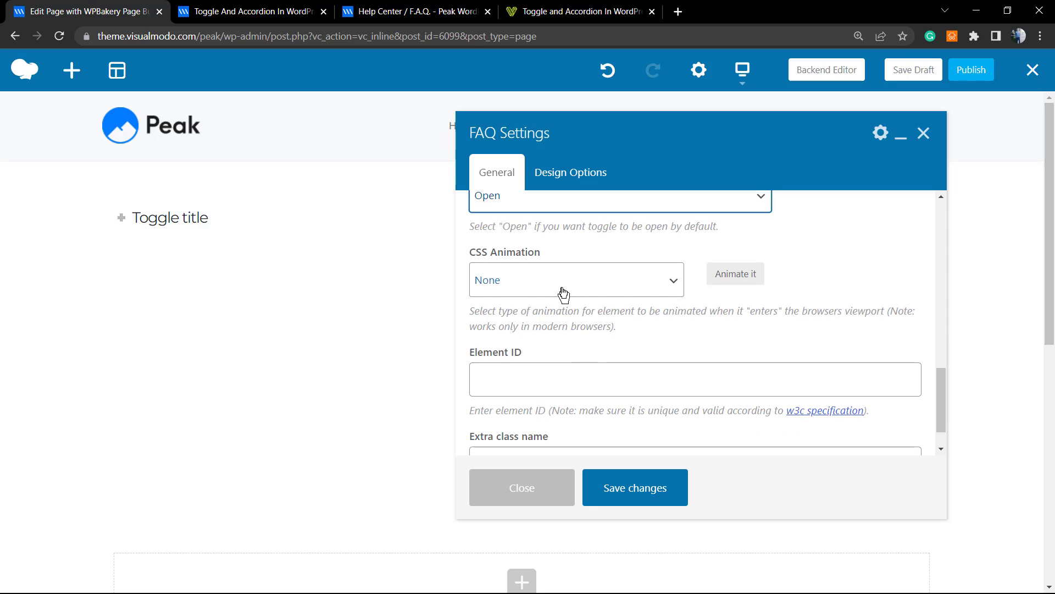
pyautogui.scroll(-1, 563, 295)
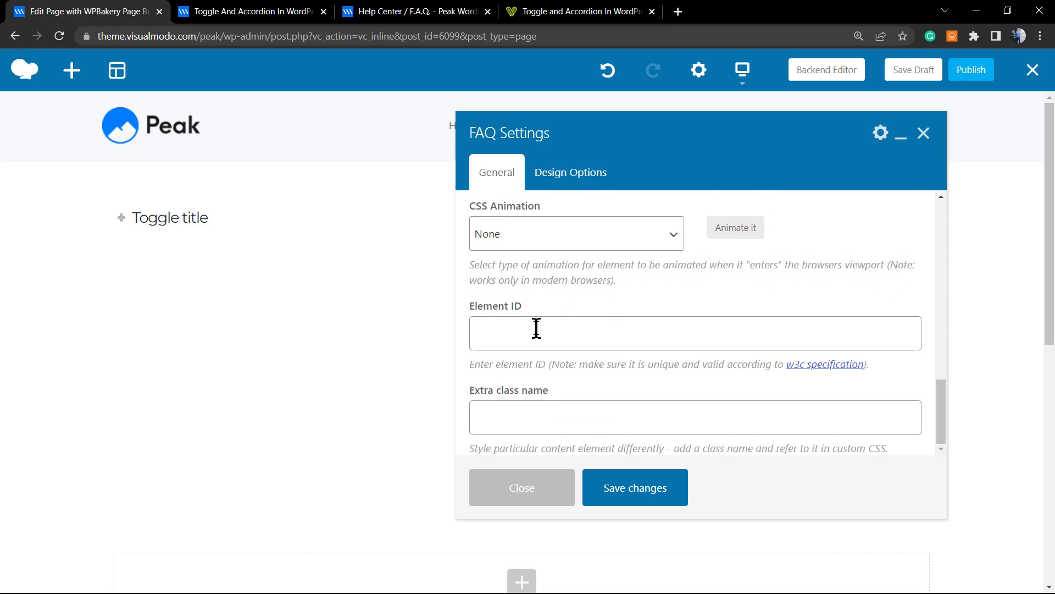
pyautogui.click(561, 175)
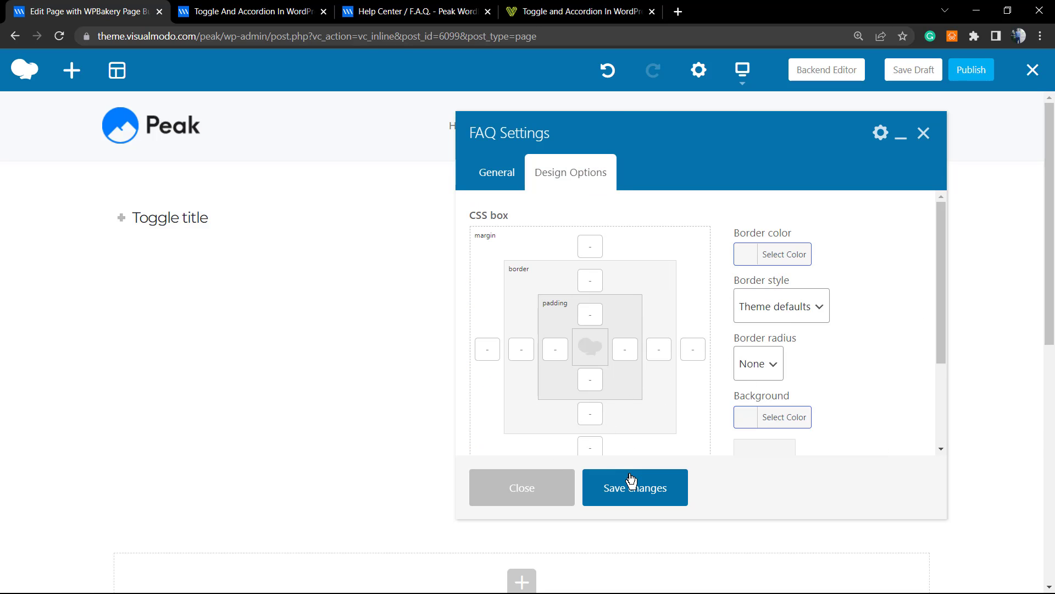
pyautogui.click(617, 489)
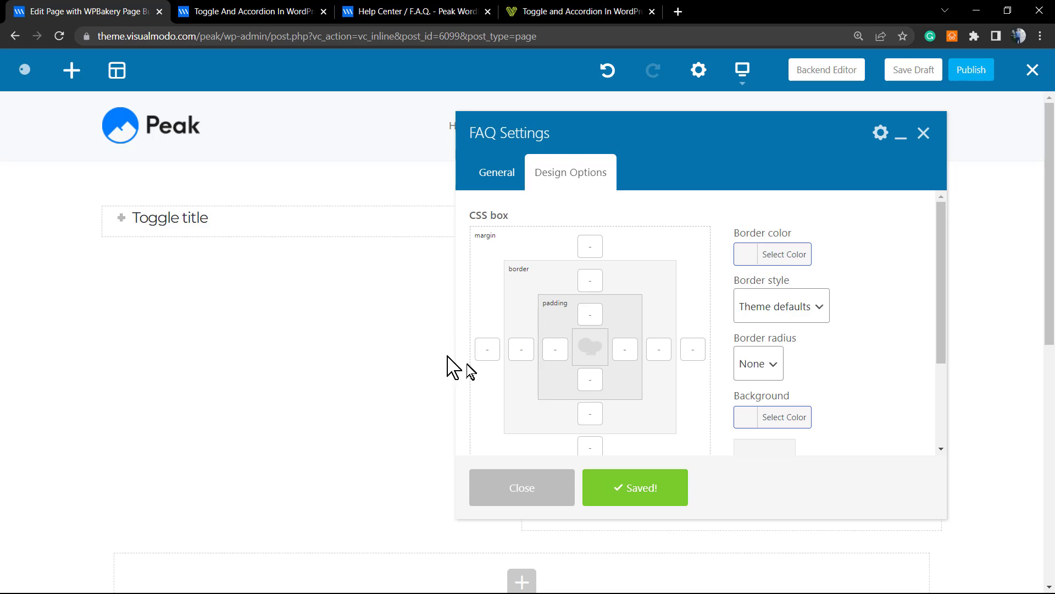
pyautogui.click(532, 492)
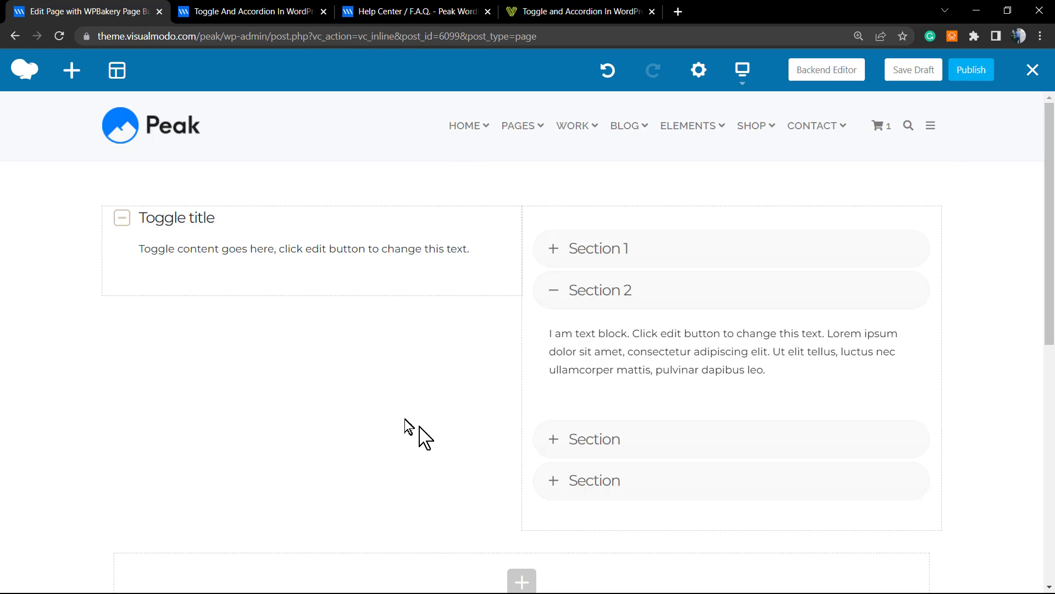
pyautogui.click(357, 229)
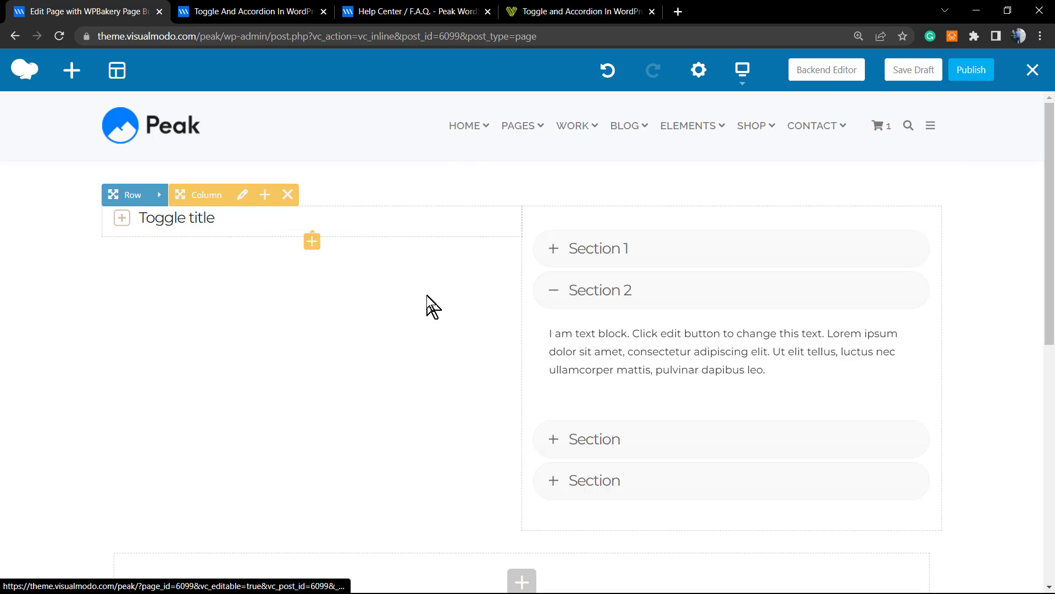
pyautogui.click(649, 252)
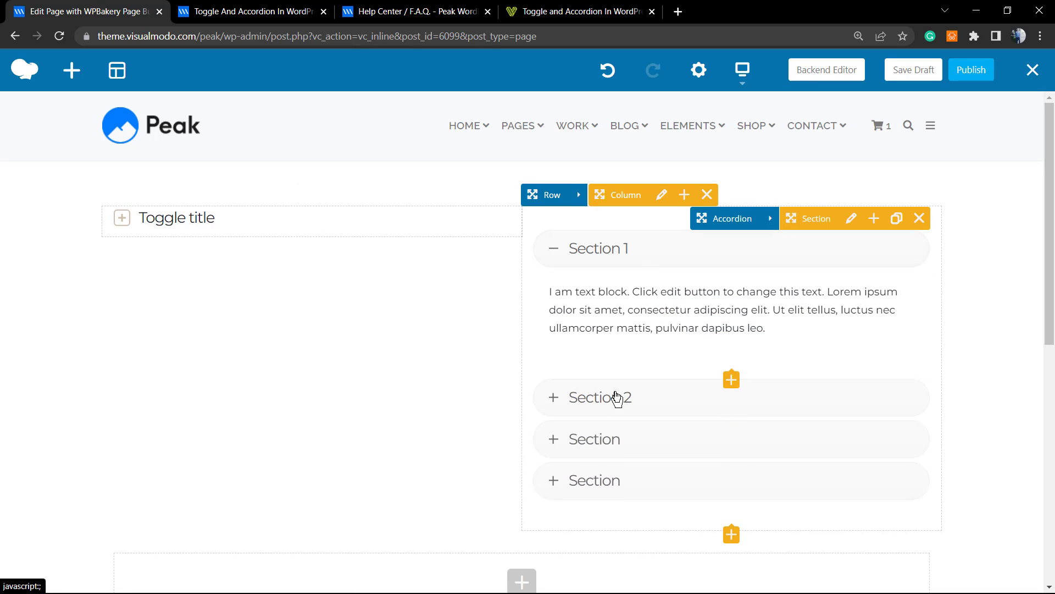
pyautogui.click(605, 434)
pyautogui.click(609, 300)
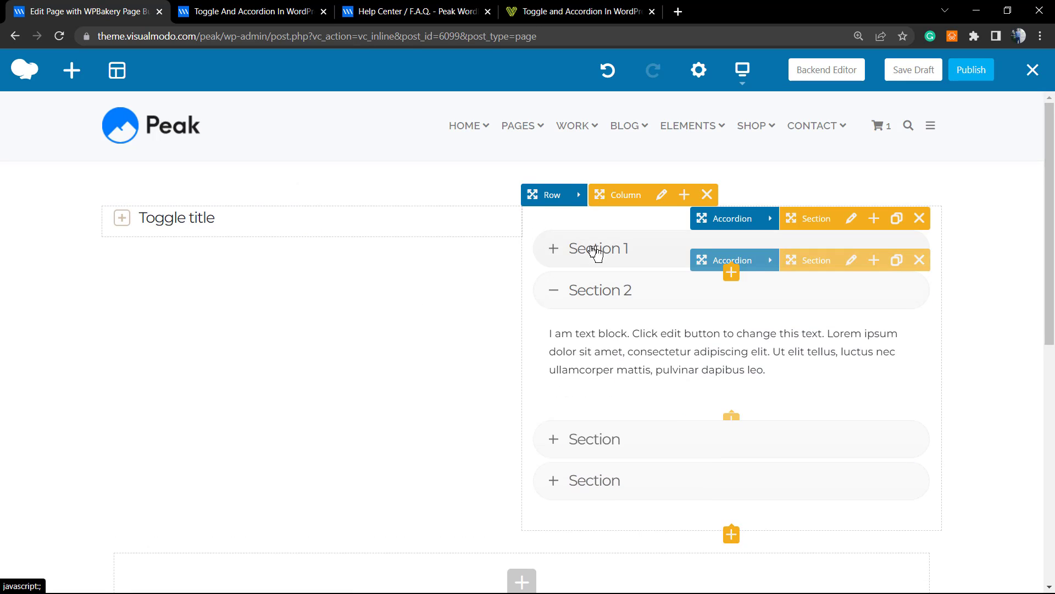
pyautogui.click(315, 221)
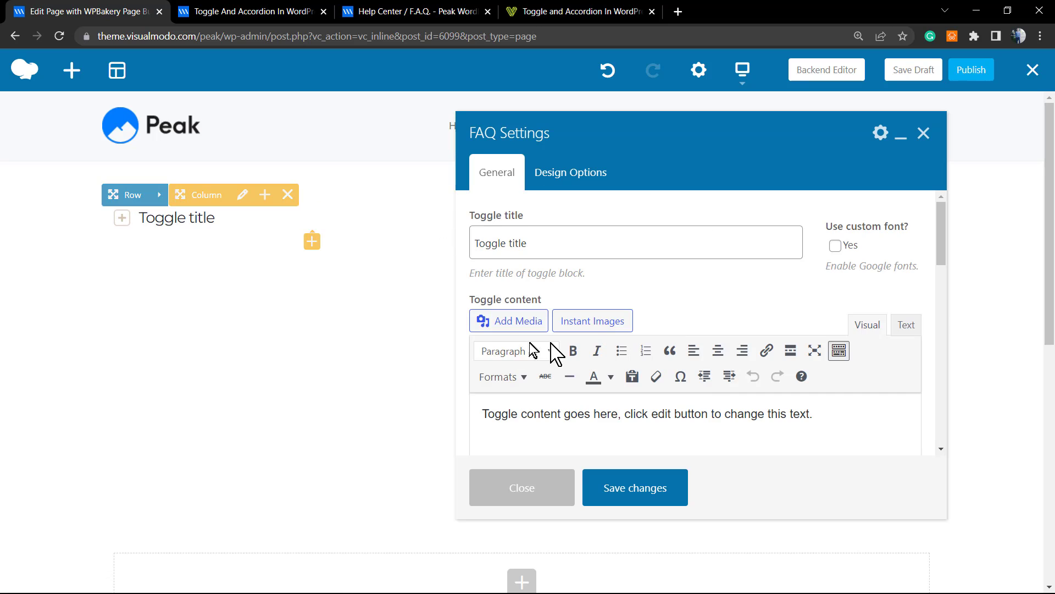
pyautogui.click(489, 490)
pyautogui.click(390, 220)
pyautogui.click(408, 226)
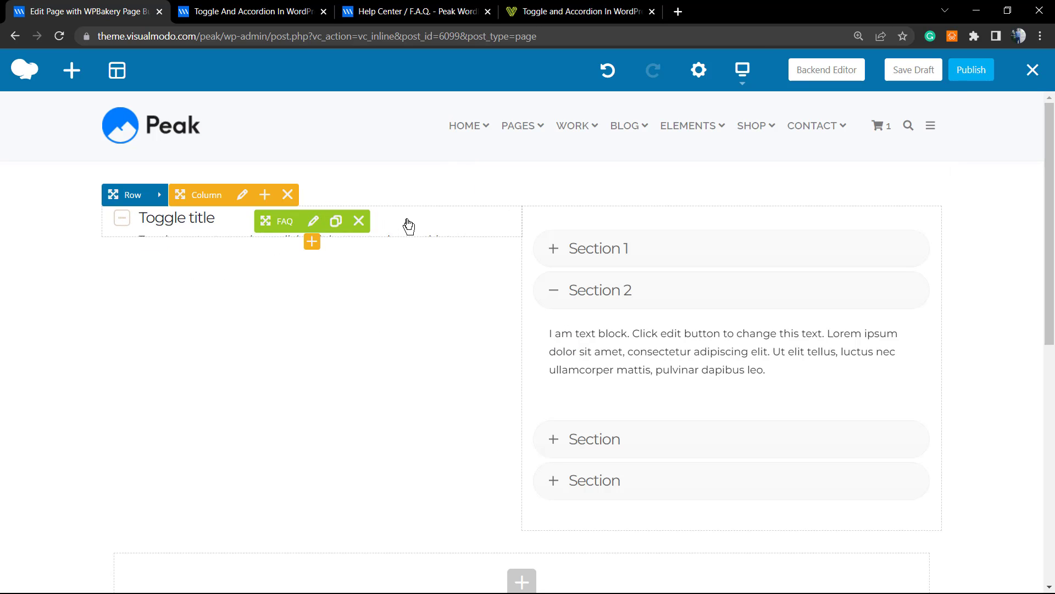
pyautogui.click(228, 220)
pyautogui.click(217, 220)
# - Clone the FAQ toggle to stack four toggles in the left column and expand the first
pyautogui.click(341, 222)
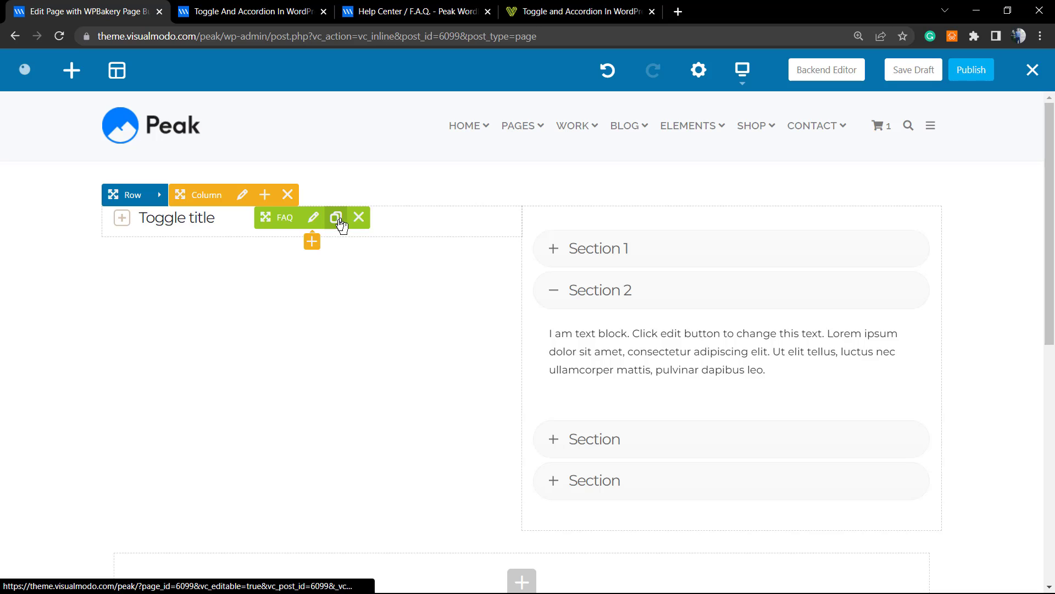
pyautogui.click(337, 220)
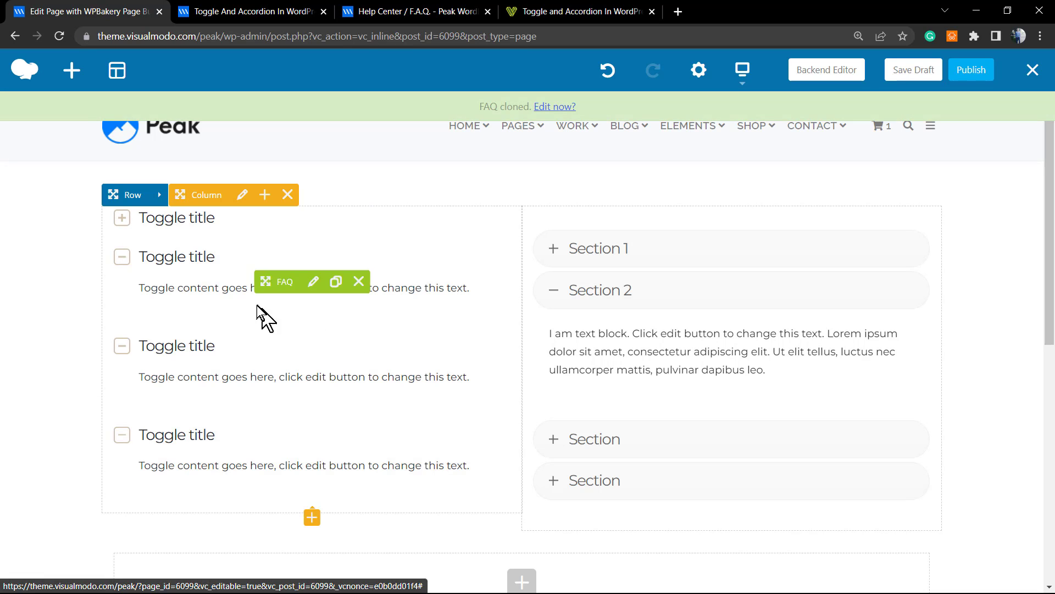
pyautogui.moveTo(339, 219)
pyautogui.mouseDown()
pyautogui.moveTo(363, 222)
pyautogui.moveTo(231, 223)
pyautogui.mouseUp()
pyautogui.click(223, 218)
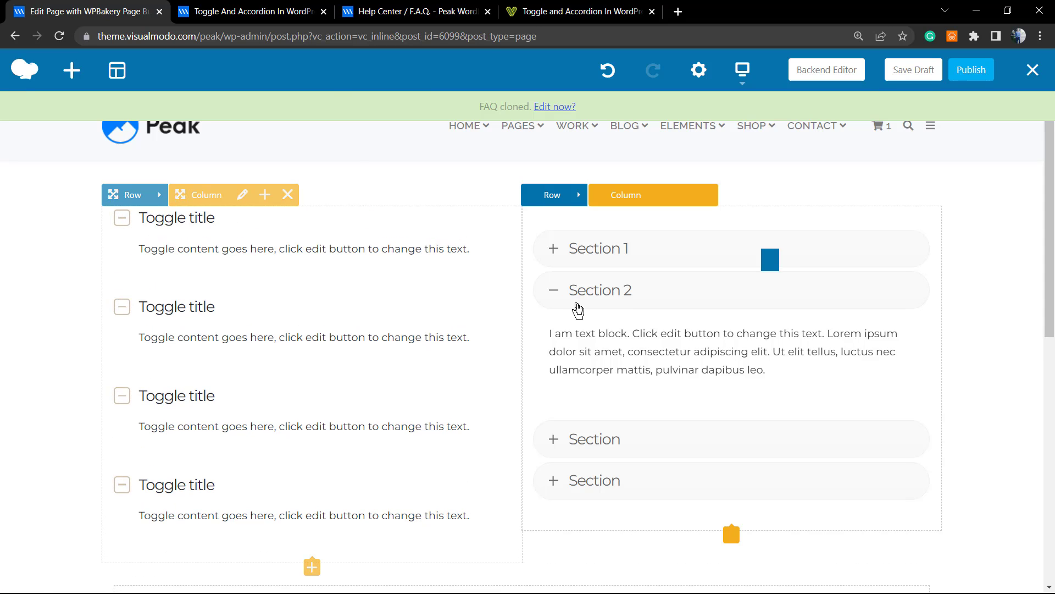
# - Expand accordion Section 1, then Section 2, then Section 1 again to preview them
pyautogui.click(614, 257)
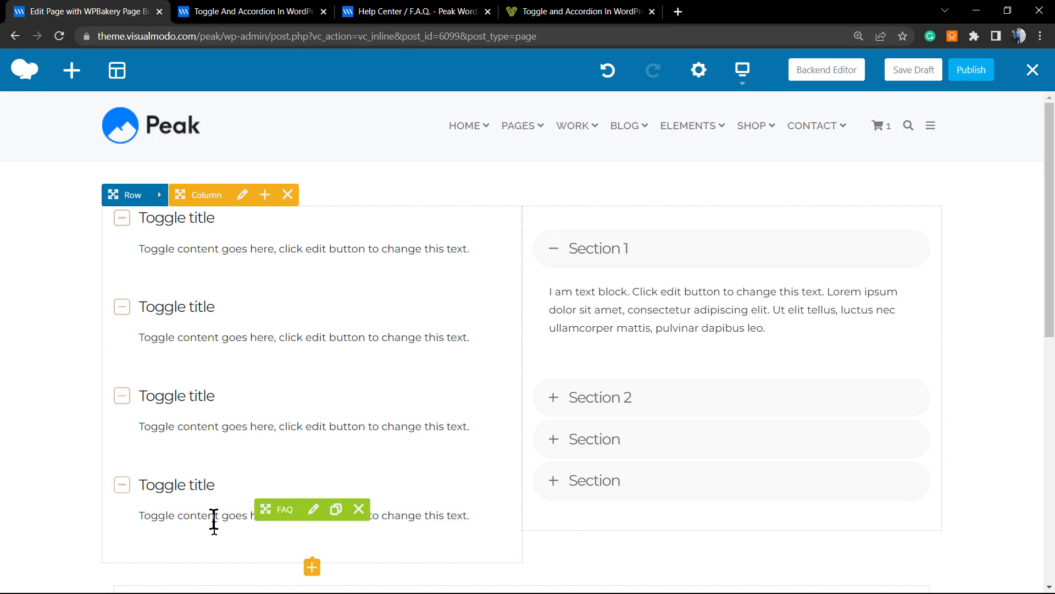
pyautogui.click(662, 394)
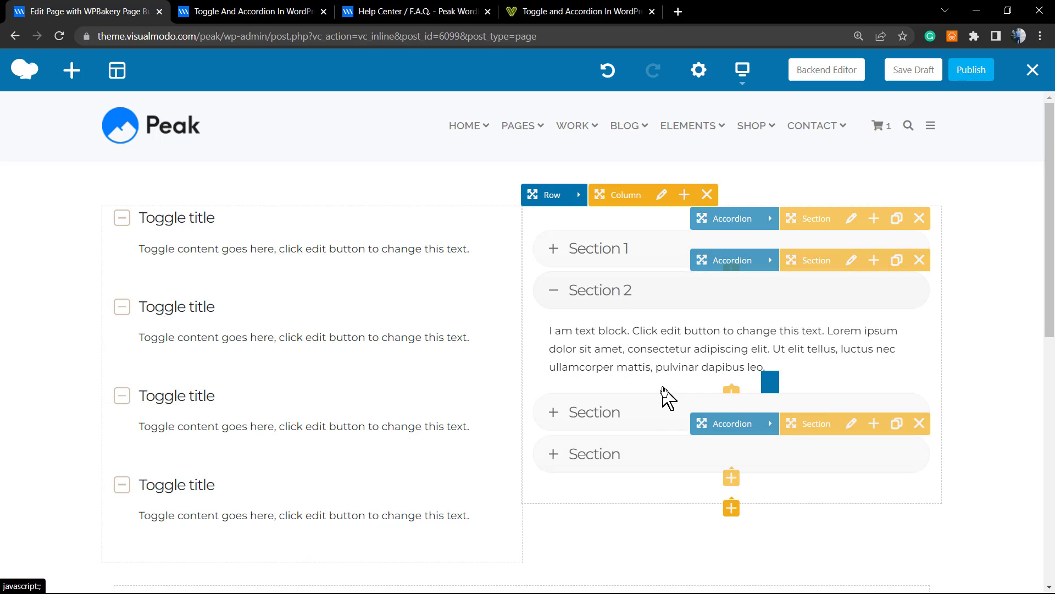
pyautogui.click(616, 259)
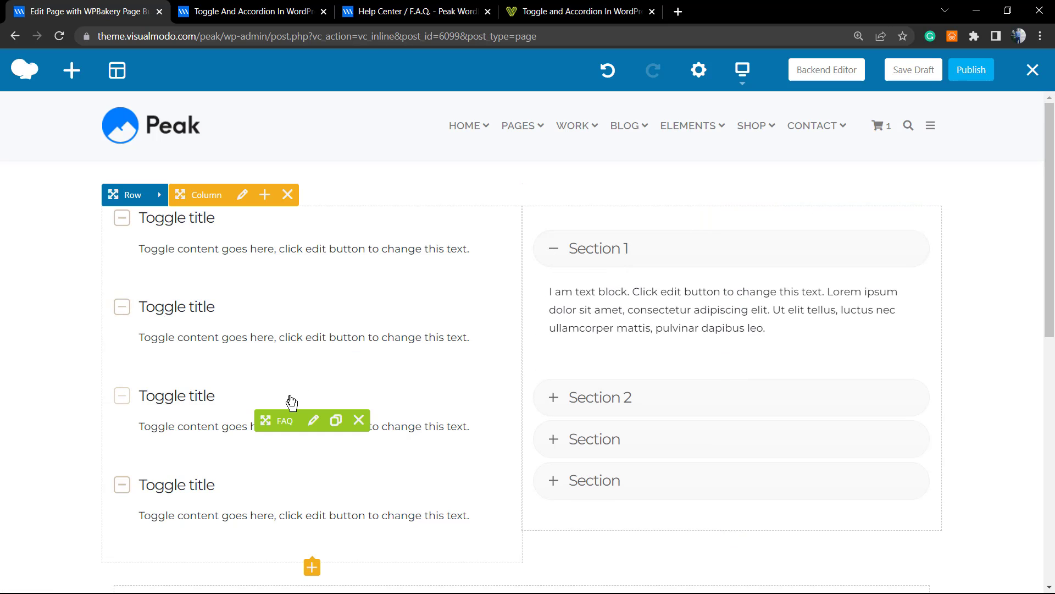
# - Open the first toggle's FAQ settings and select its 'Toggle title' text
pyautogui.click(242, 195)
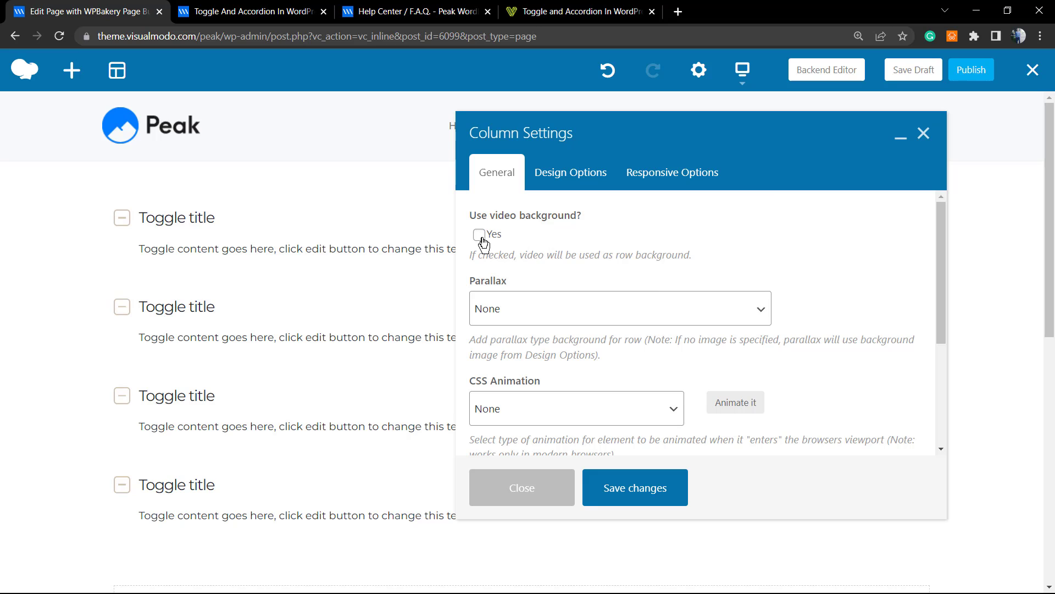
pyautogui.click(522, 488)
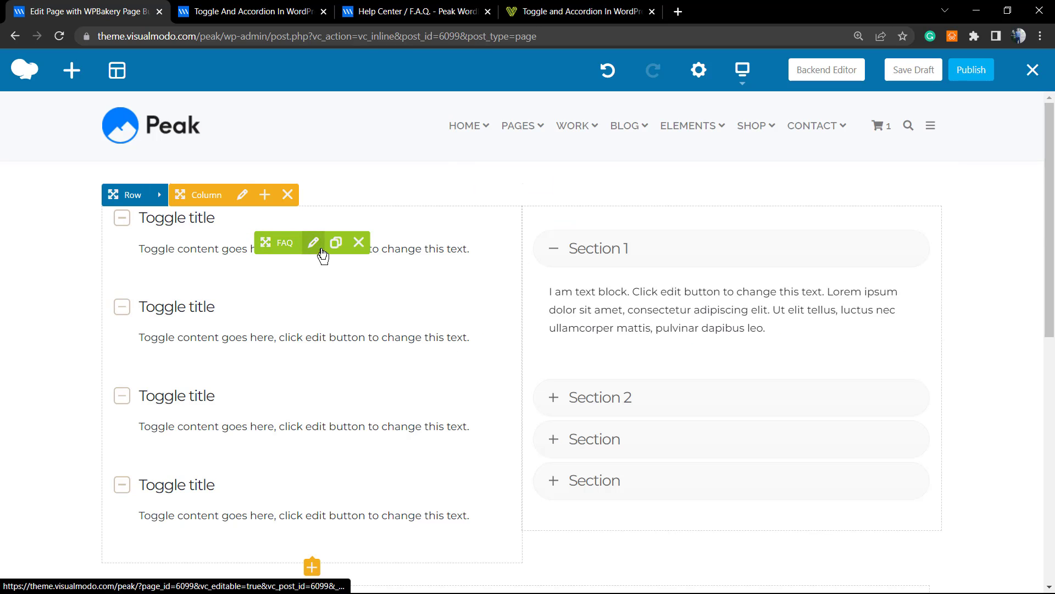
pyautogui.click(321, 246)
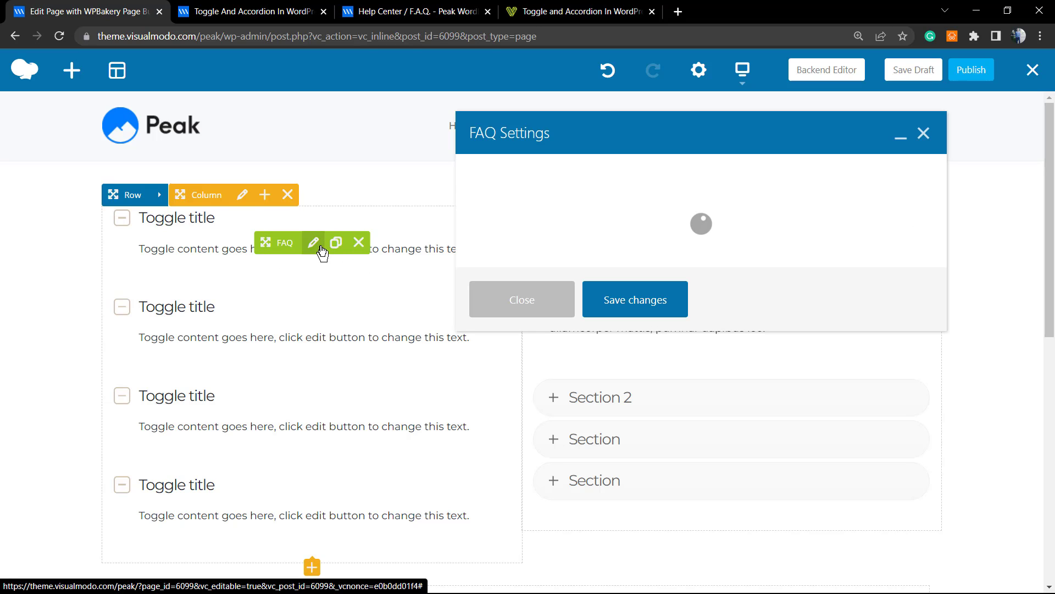
pyautogui.click(581, 240)
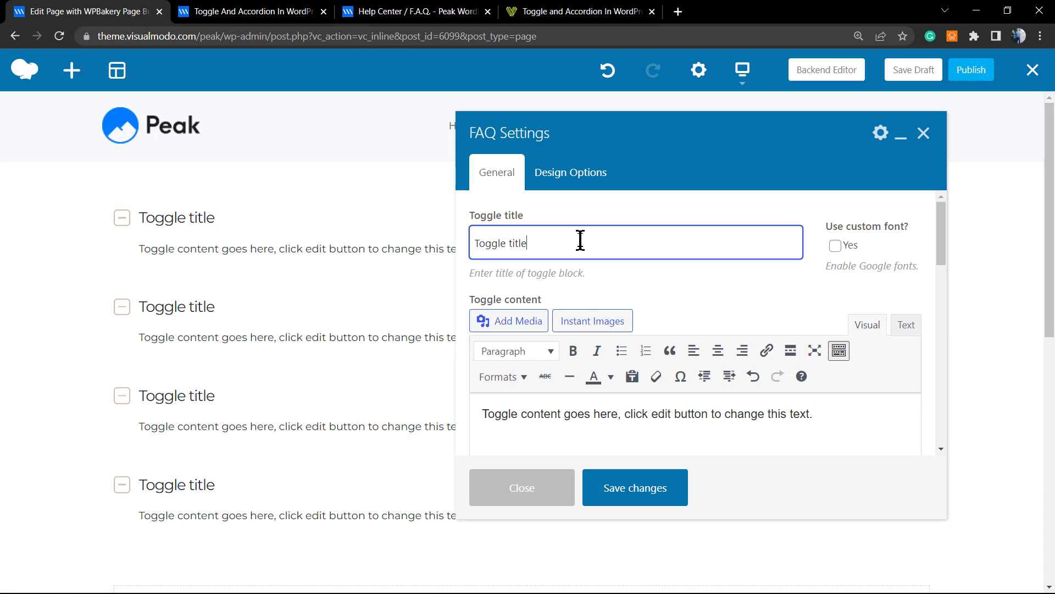
pyautogui.tripleClick(580, 240)
pyautogui.click(580, 240)
pyautogui.tripleClick(580, 240)
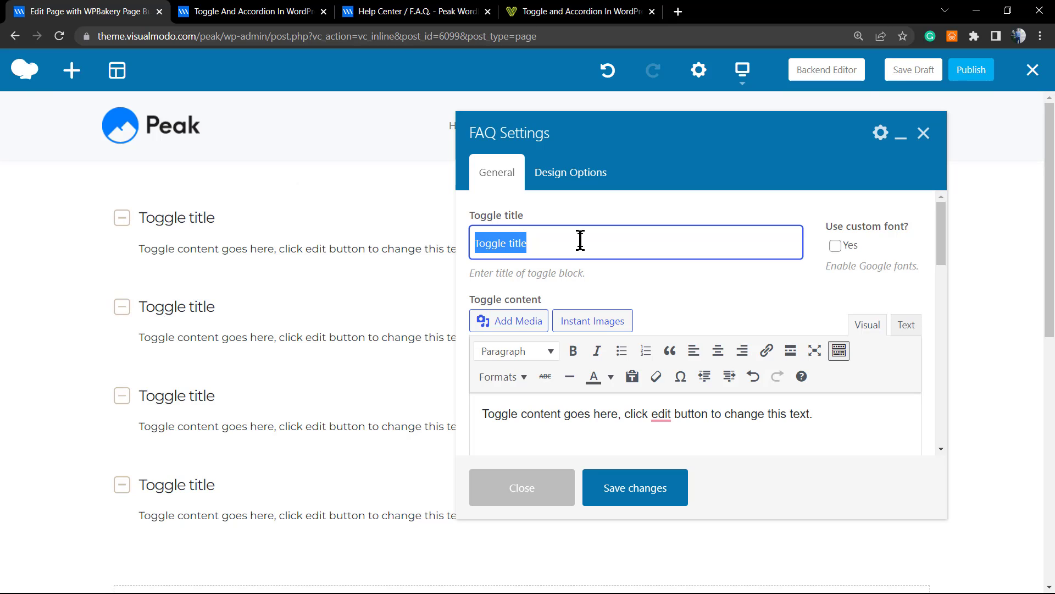
# - Turn on 'Use custom font' for the toggle's title
pyautogui.click(849, 250)
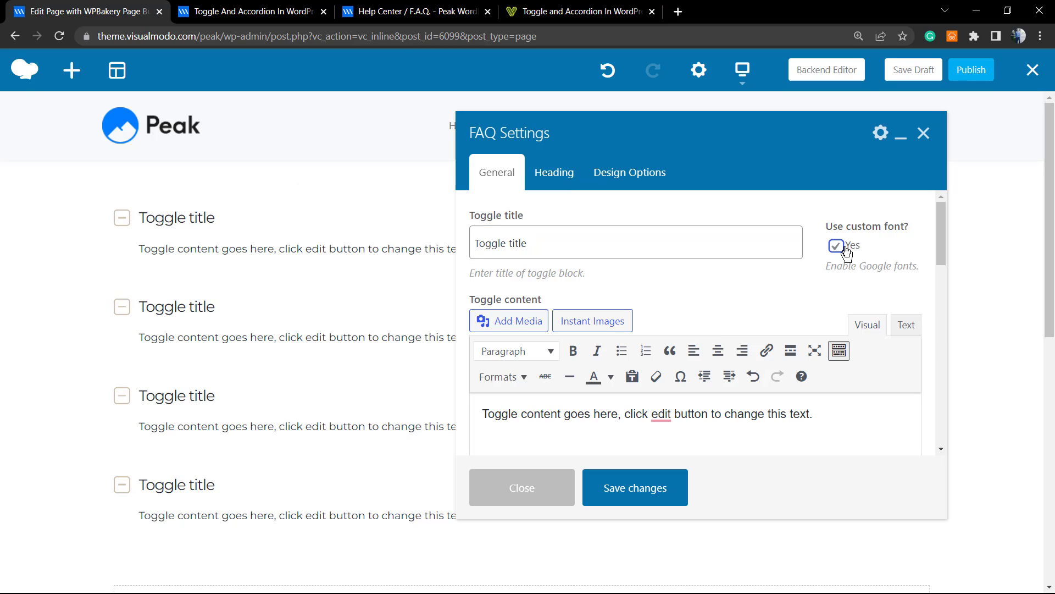
pyautogui.click(845, 250)
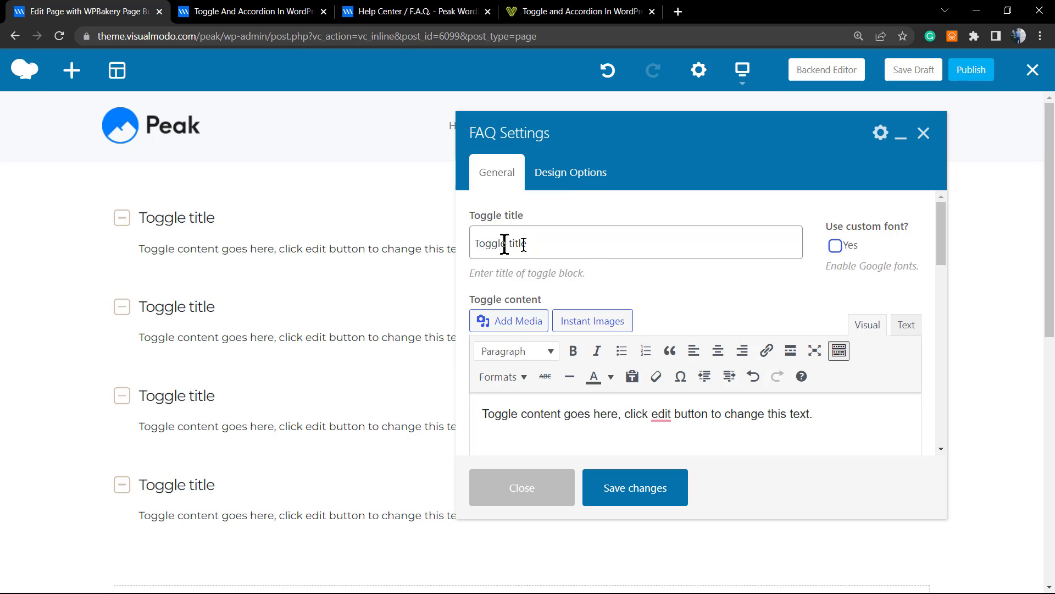
pyautogui.click(835, 245)
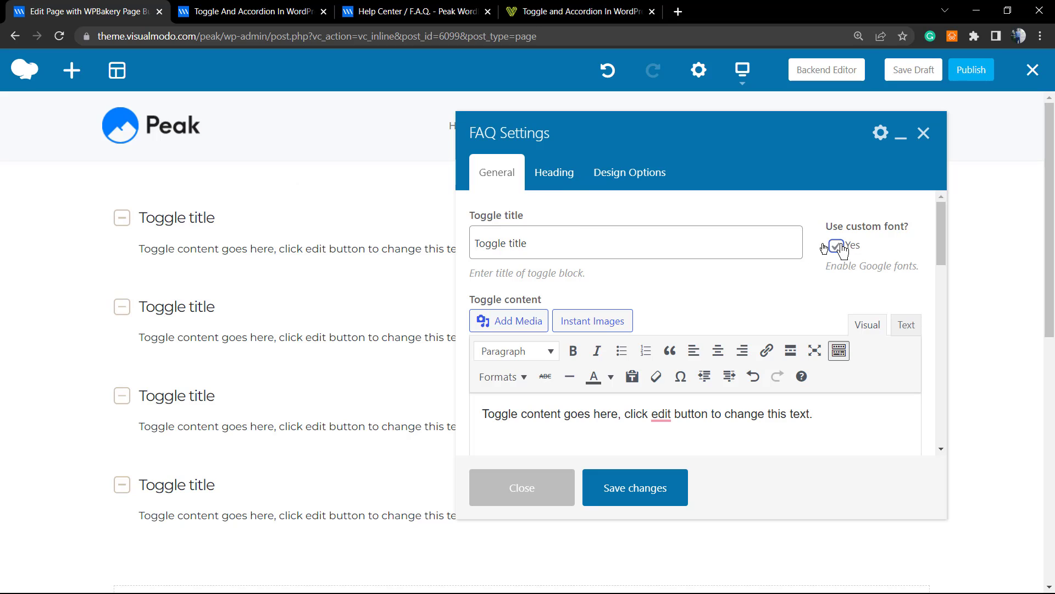
# - Review the title's Heading settings, keeping the Abril Fatface font and left alignment
pyautogui.click(567, 178)
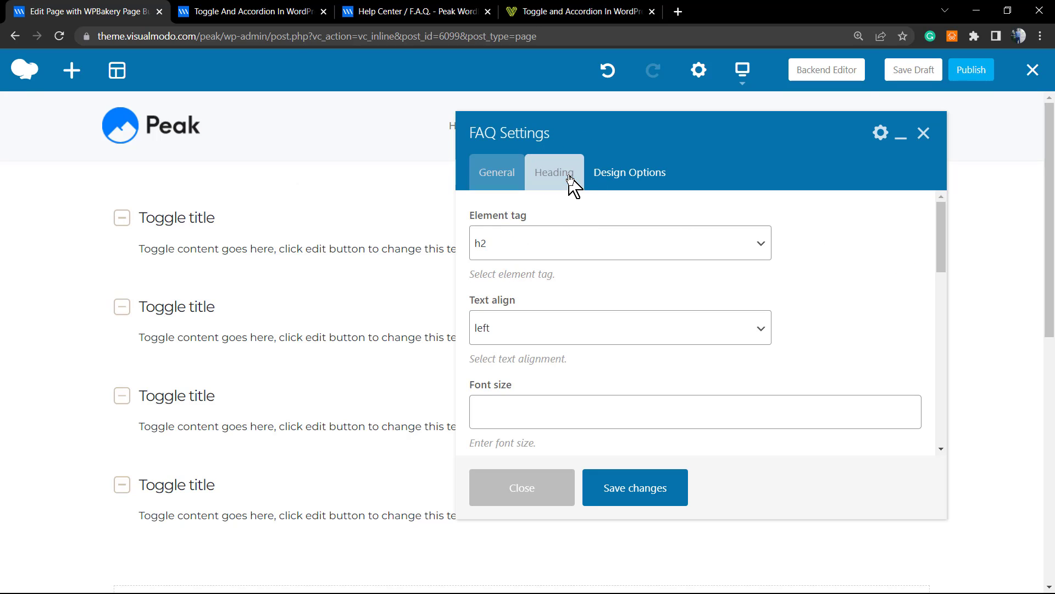
pyautogui.click(565, 332)
pyautogui.click(565, 332)
pyautogui.scroll(-2, 563, 330)
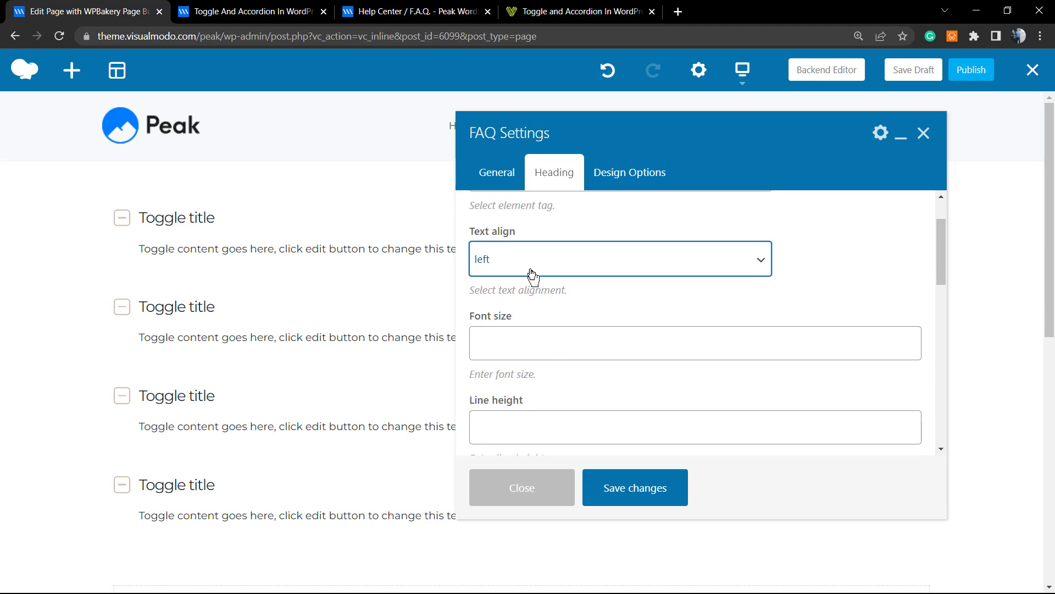
pyautogui.scroll(-3, 568, 306)
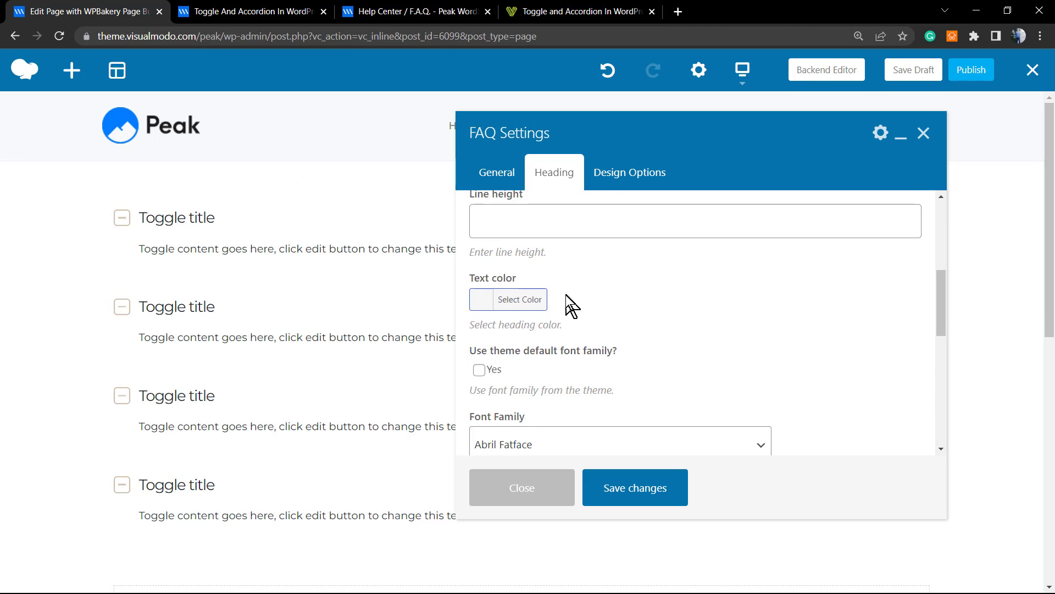
pyautogui.scroll(-1, 572, 305)
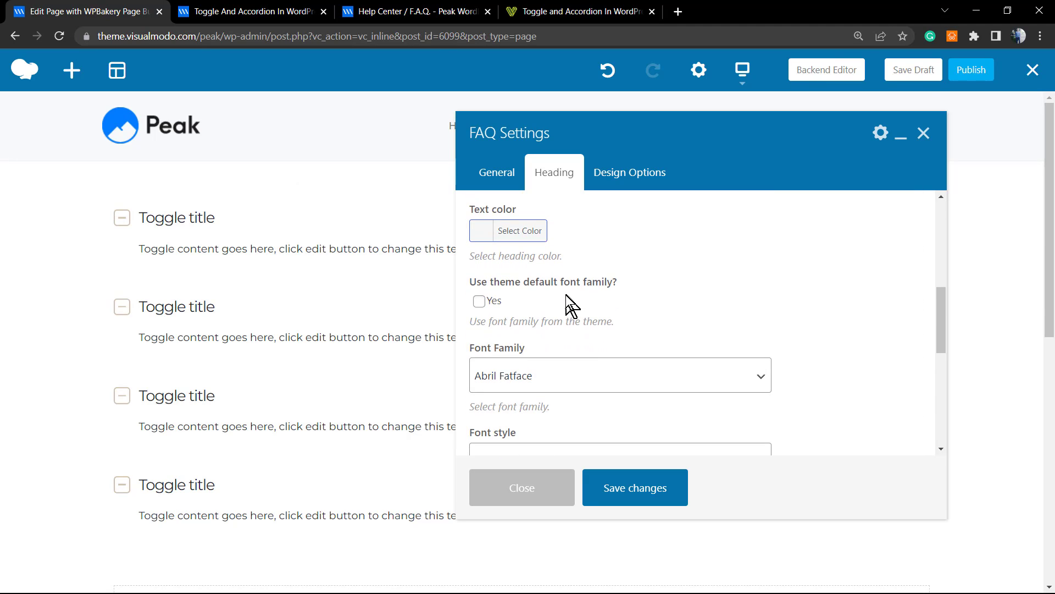
# - Back in General settings, set the toggle style to Simple and save the changes
pyautogui.click(483, 182)
pyautogui.scroll(-1, 577, 324)
pyautogui.tripleClick(579, 342)
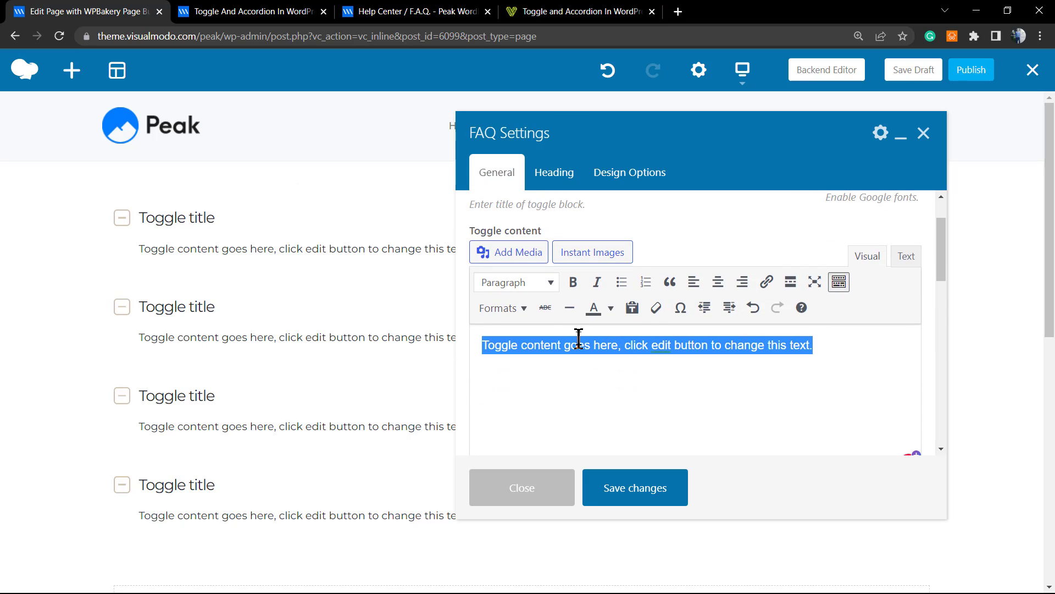
pyautogui.scroll(-4, 580, 340)
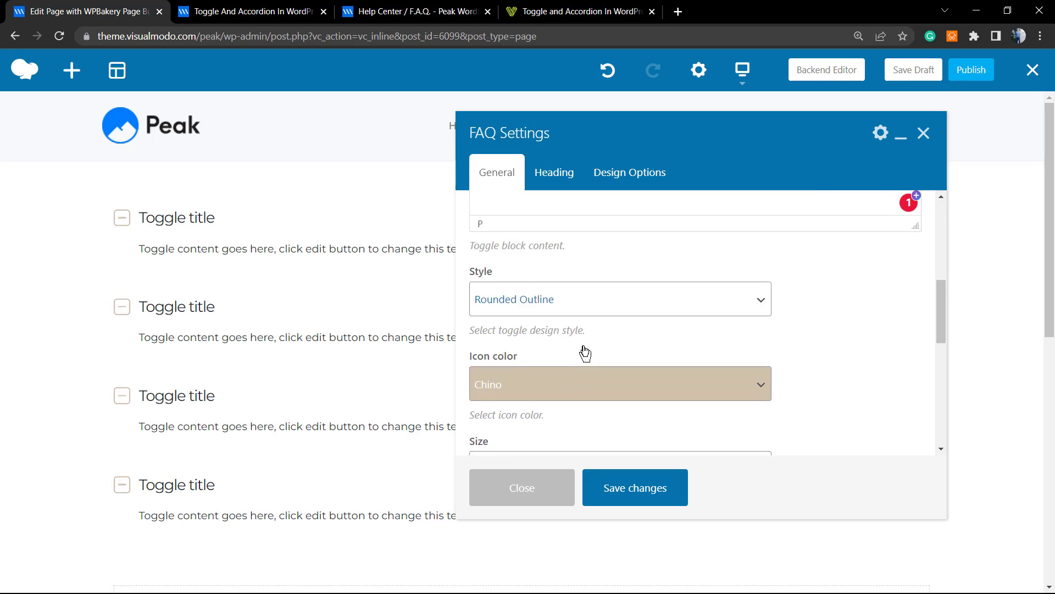
pyautogui.click(572, 292)
pyautogui.click(573, 297)
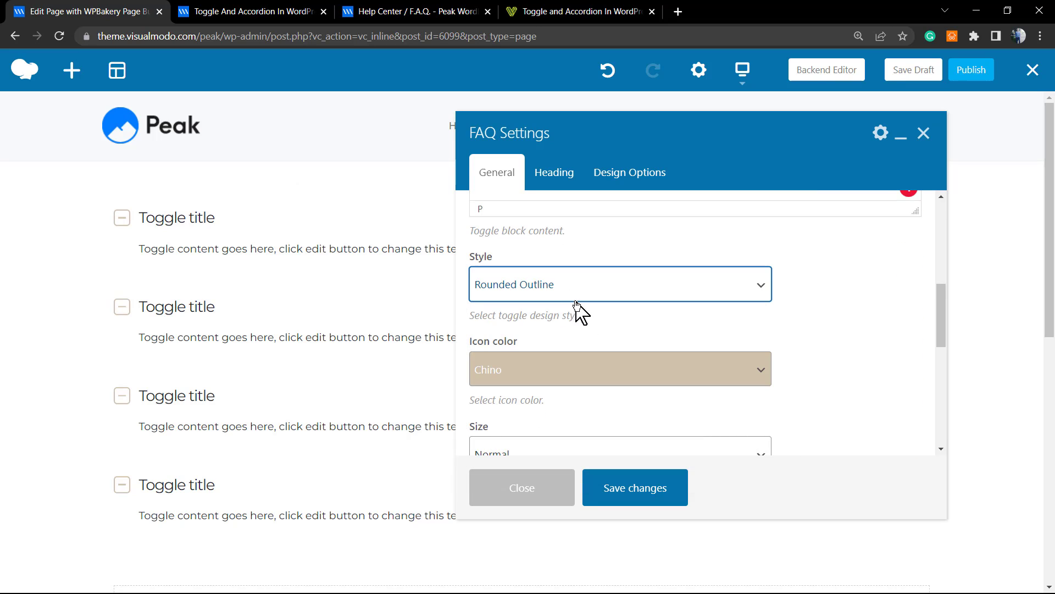
pyautogui.scroll(-1, 575, 304)
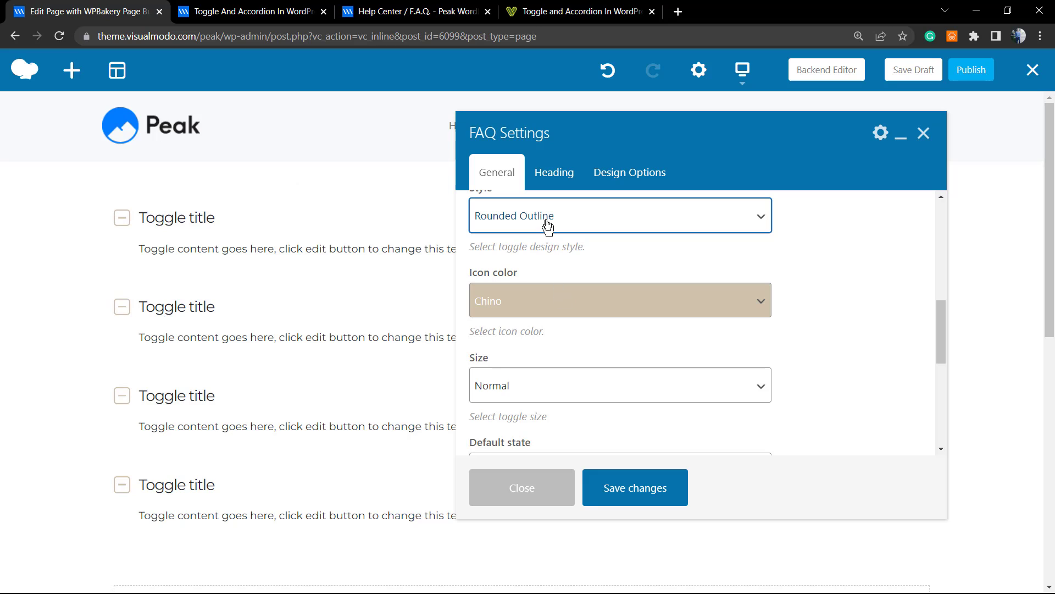
pyautogui.click(547, 224)
pyautogui.click(547, 262)
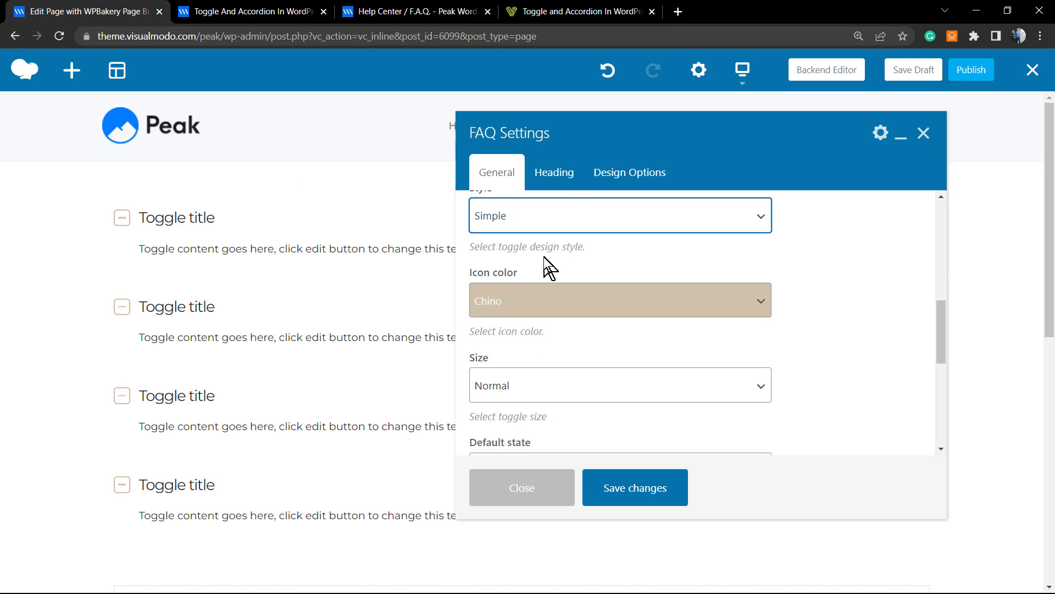
pyautogui.click(613, 501)
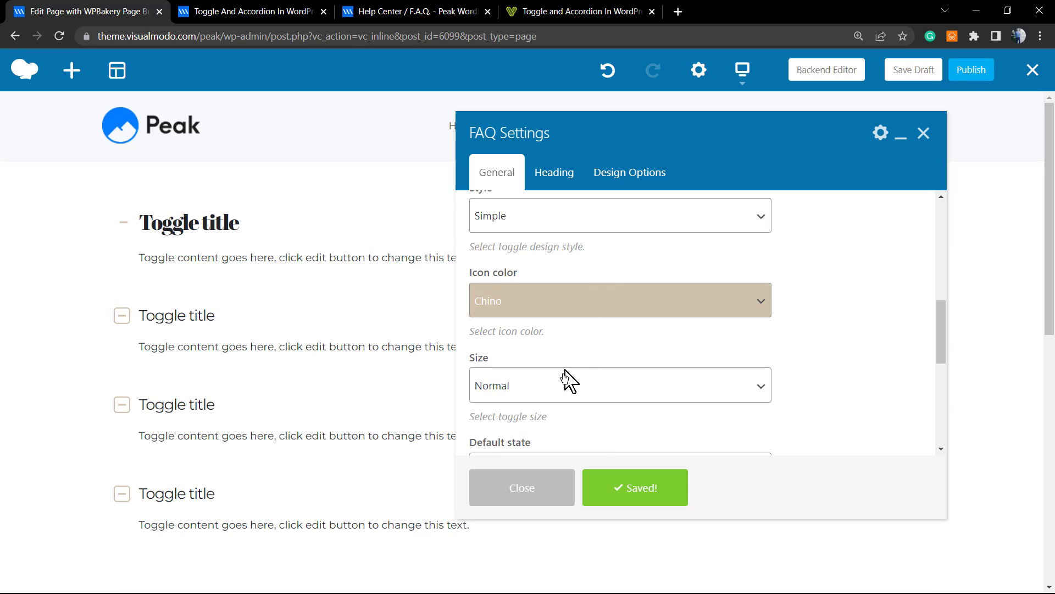
# - Set the first FAQ toggle's size to Large, save the change, and close its settings
pyautogui.click(571, 388)
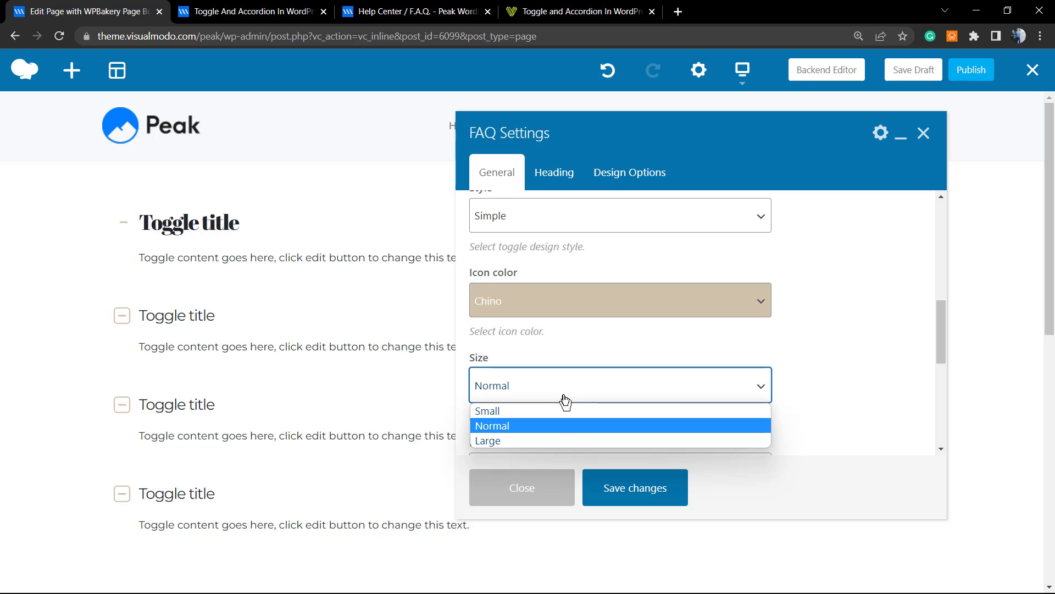
pyautogui.click(556, 442)
pyautogui.click(632, 494)
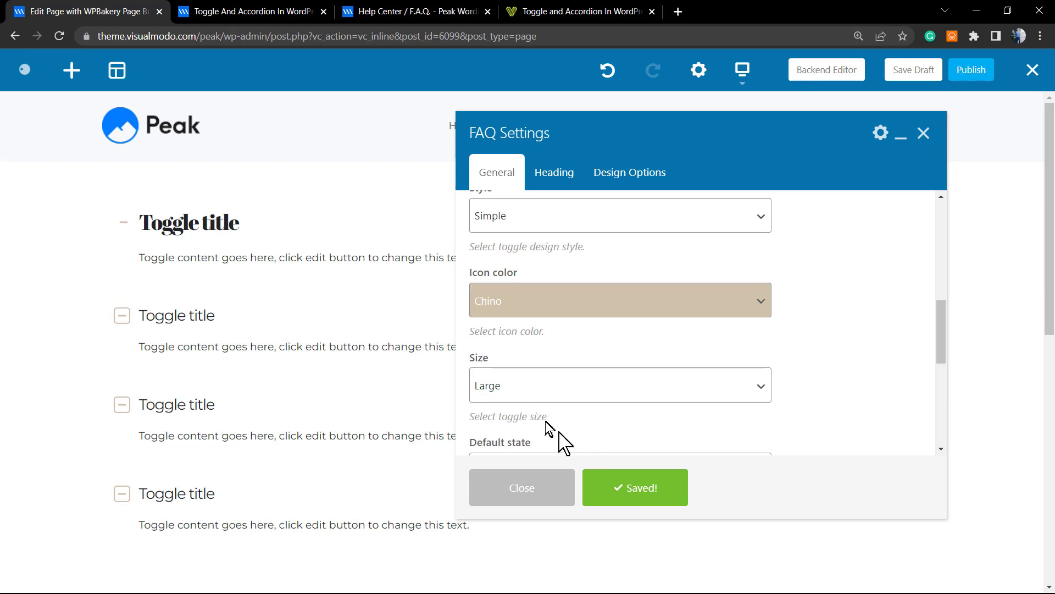
pyautogui.moveTo(269, 258)
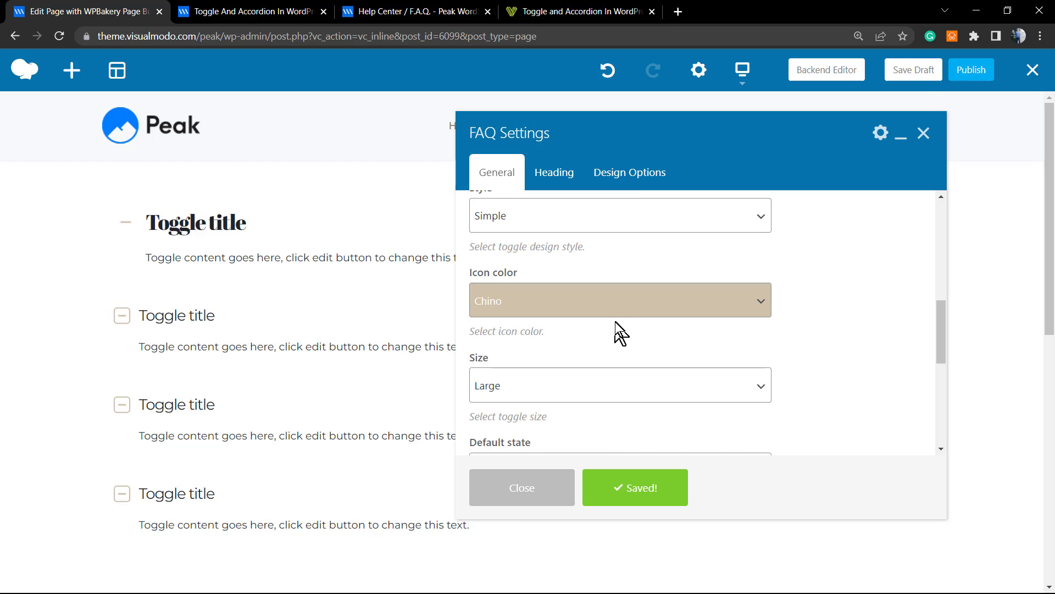
pyautogui.scroll(-1, 593, 418)
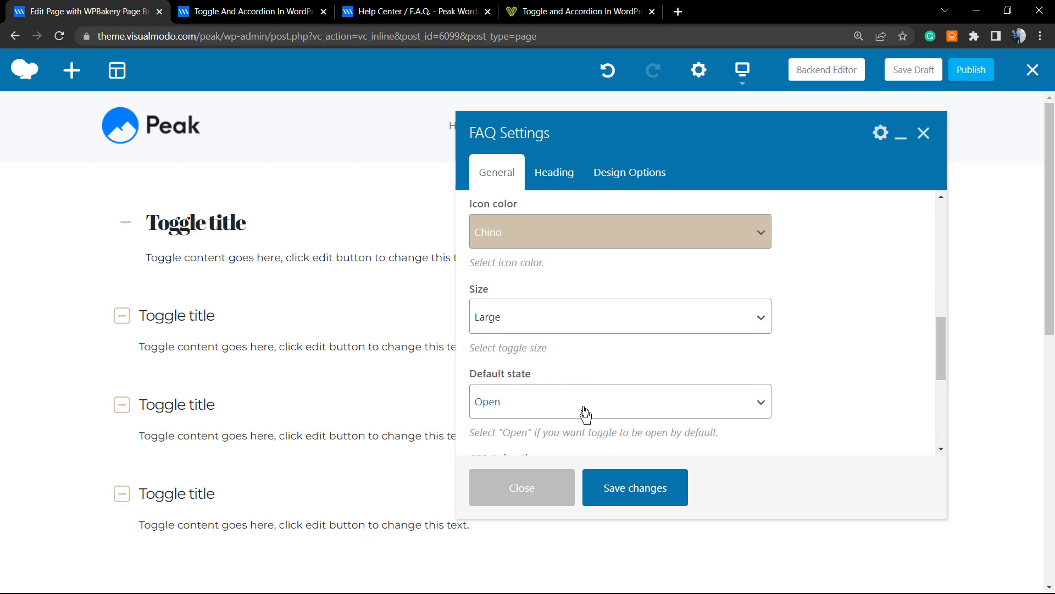
pyautogui.click(537, 480)
# - Reopen the first toggle's settings and confirm its default state stays Open
pyautogui.moveTo(309, 245)
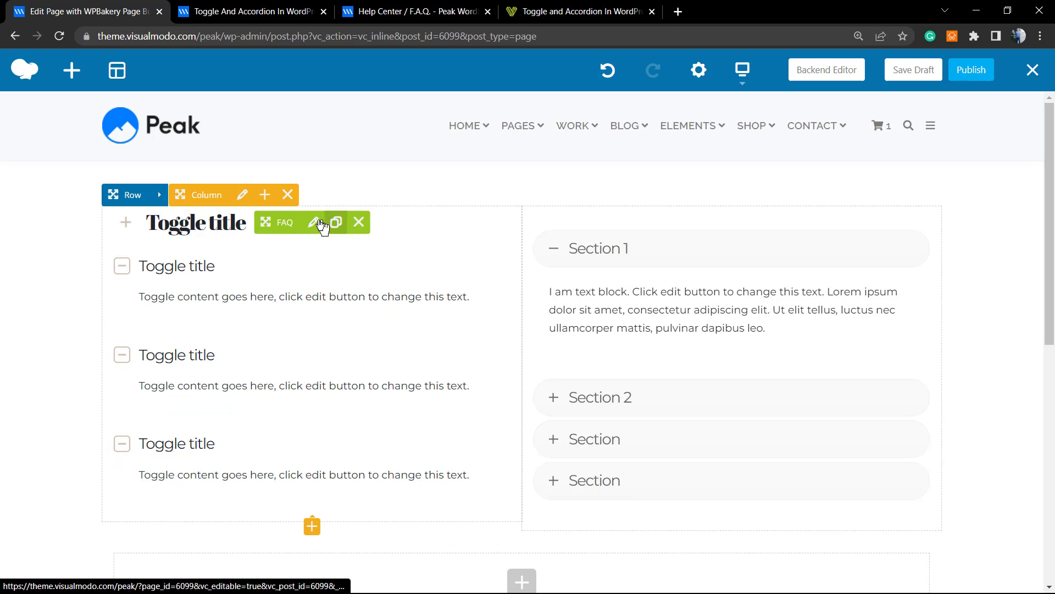
pyautogui.click(313, 247)
pyautogui.scroll(-10, 620, 350)
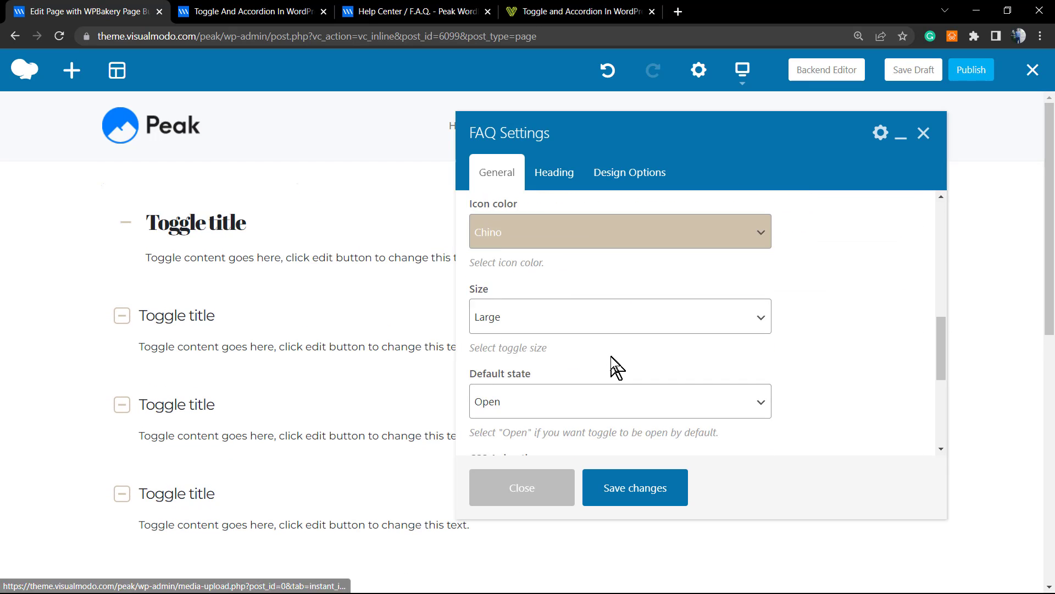
pyautogui.scroll(1, 572, 308)
pyautogui.click(558, 275)
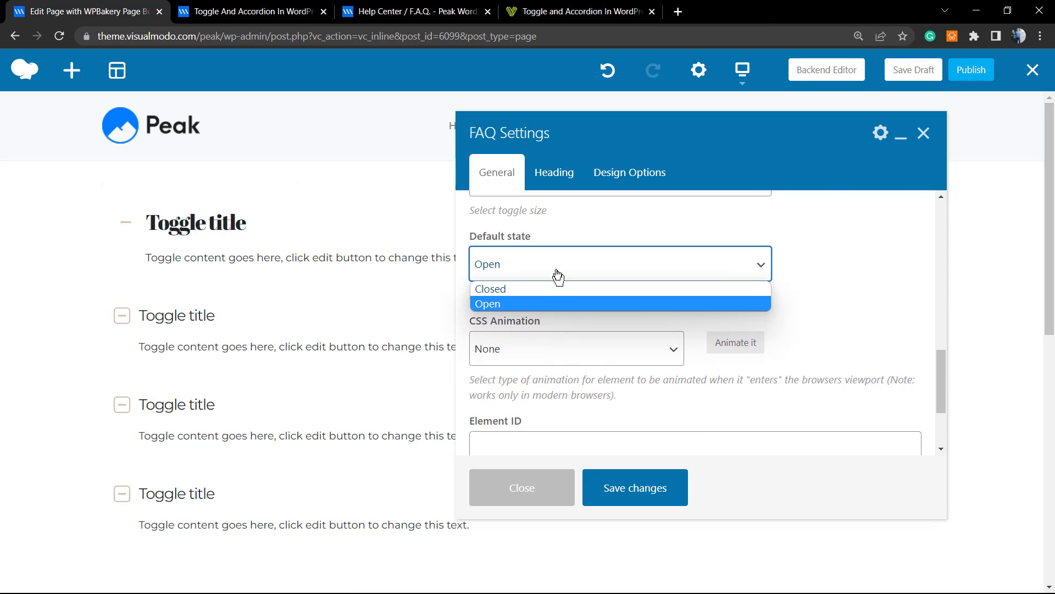
pyautogui.click(558, 275)
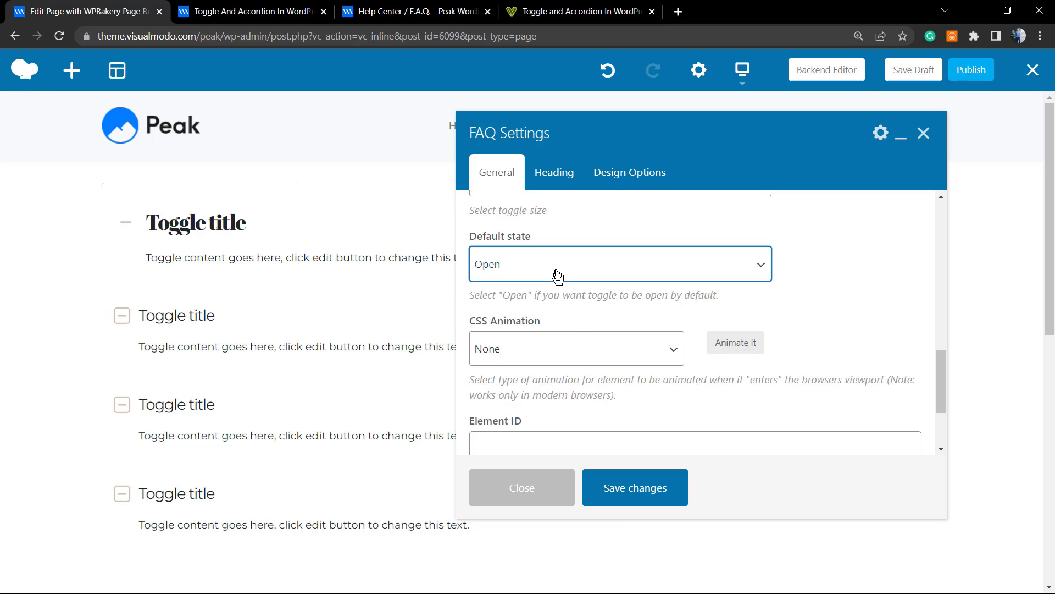
pyautogui.scroll(-1, 565, 328)
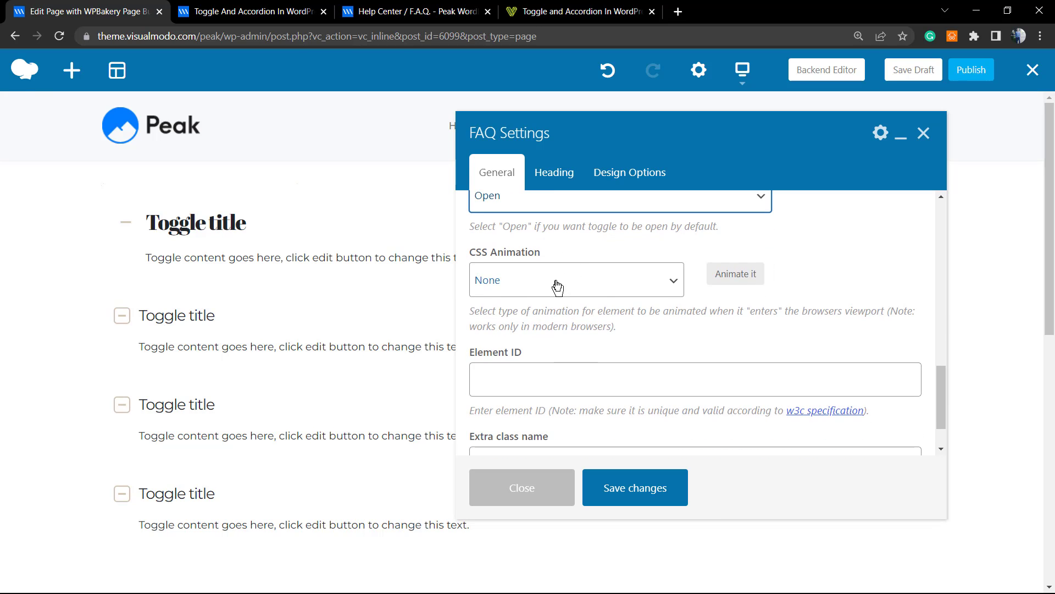
pyautogui.click(539, 485)
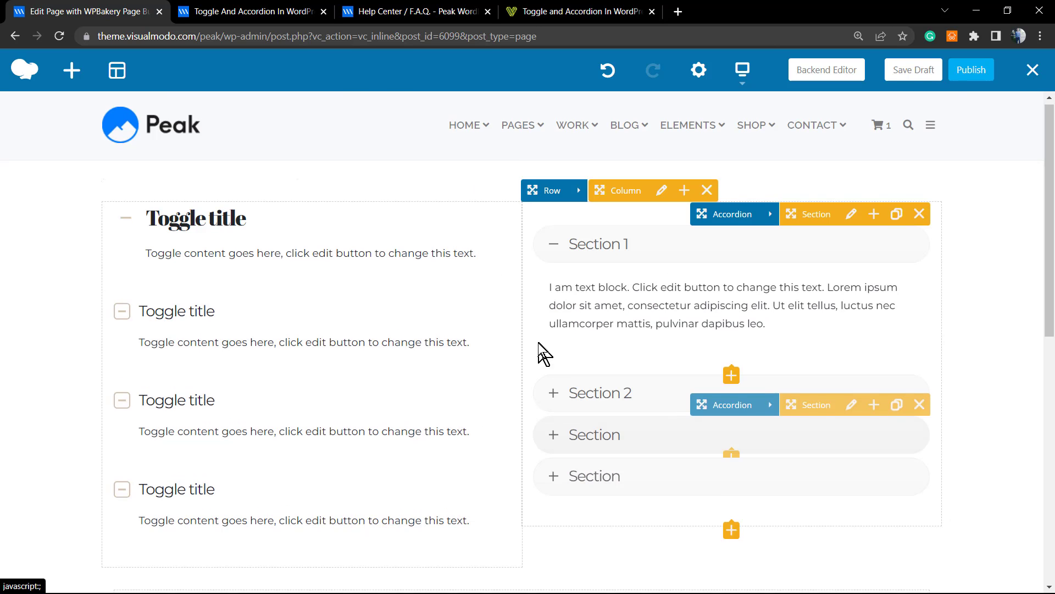